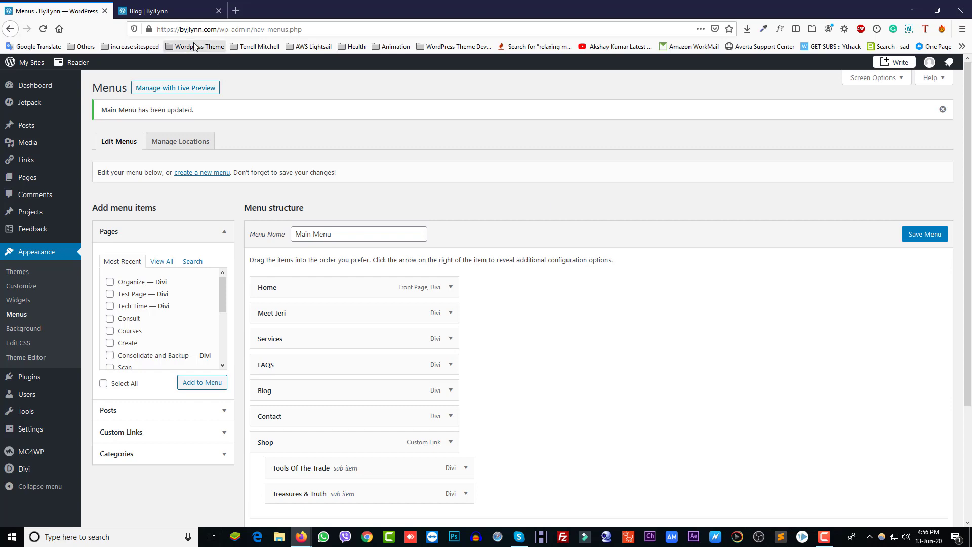
# Check the live Blog page by scrolling down to the '5 Steps' post and back up
pyautogui.click(177, 13)
pyautogui.scroll(-3, 420, 314)
pyautogui.scroll(3, 423, 314)
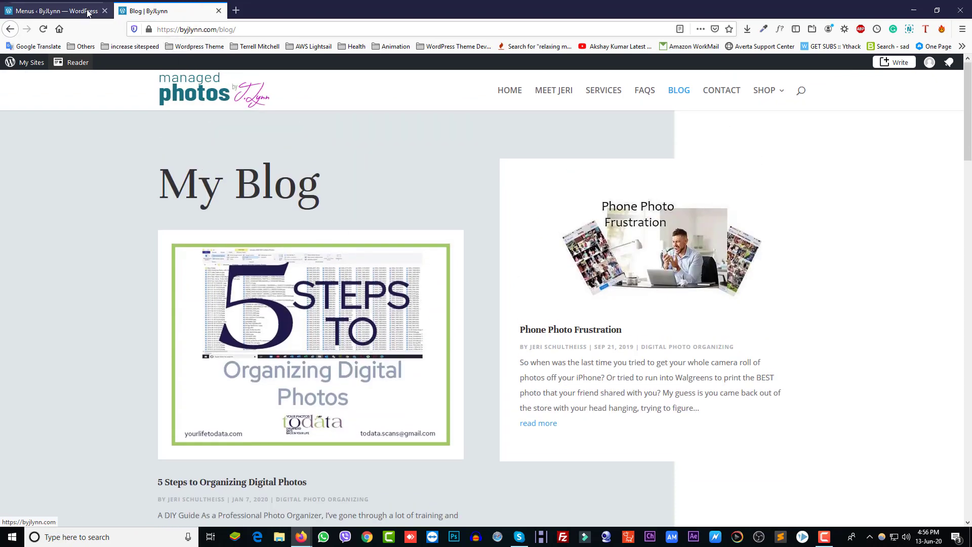
# From the Posts list, open a blank Add New post in a new tab
pyautogui.click(50, 11)
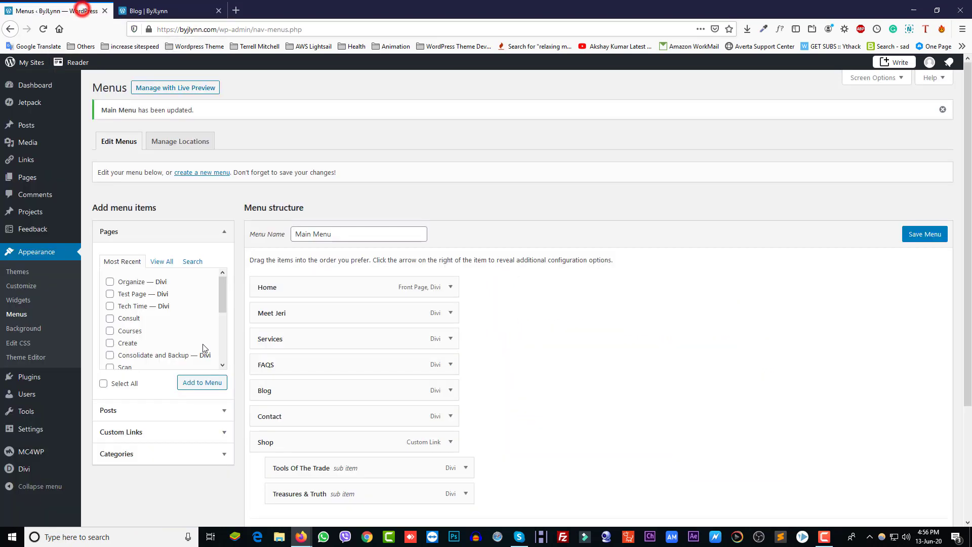
pyautogui.click(35, 126)
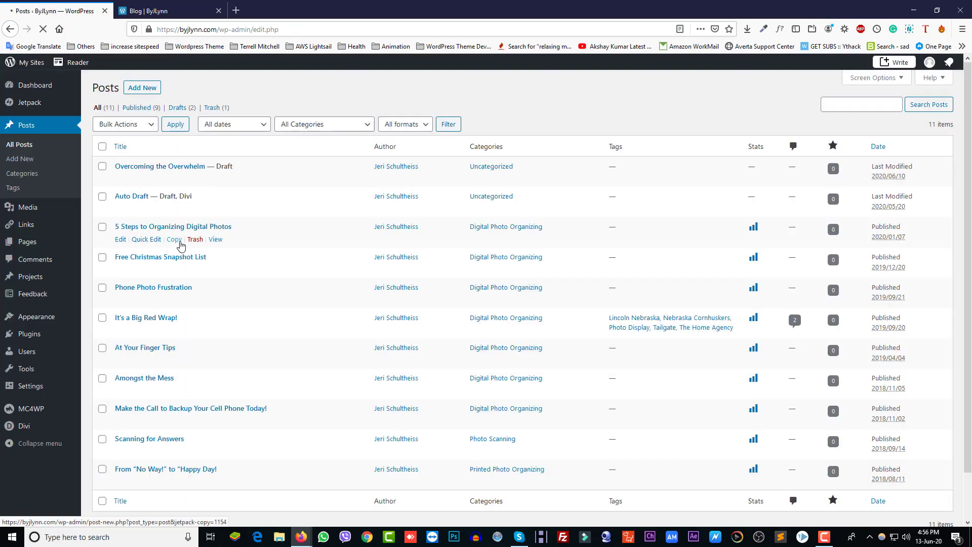
pyautogui.rightClick(145, 89)
pyautogui.click(162, 94)
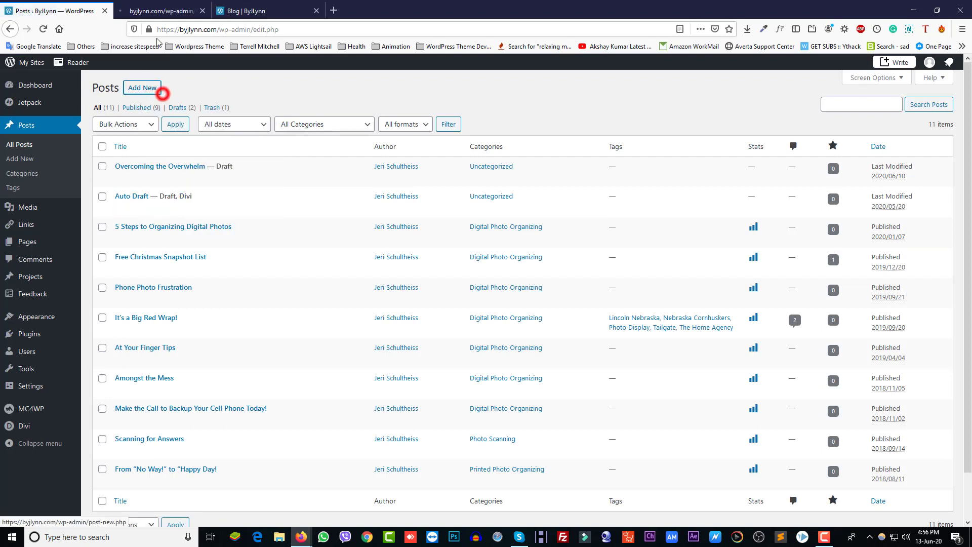
pyautogui.click(152, 10)
# Open the '5 Steps to Organizing Digital Photos' post editor in a new tab
pyautogui.click(81, 11)
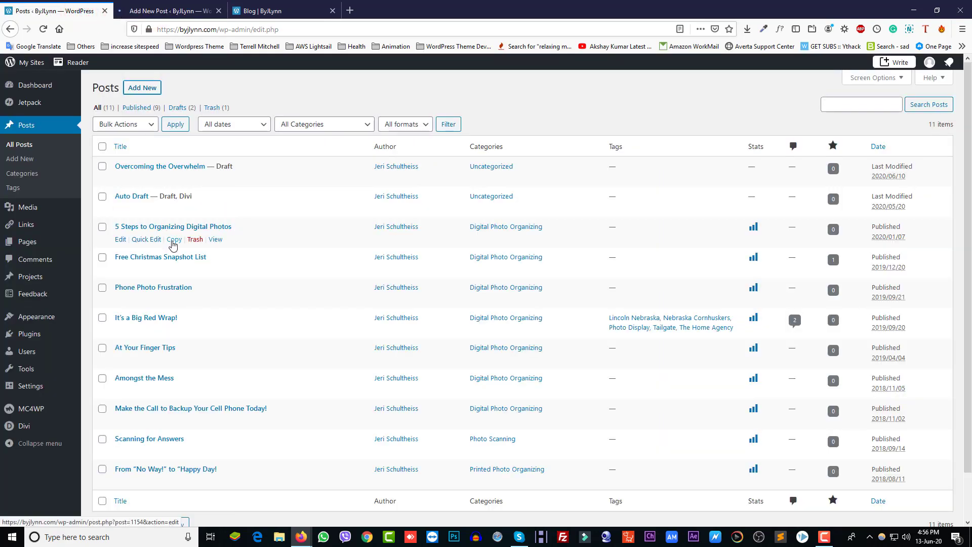
pyautogui.rightClick(122, 241)
pyautogui.click(136, 242)
# Glance at the blank new post, then switch the 5 Steps post to its HTML Text view
pyautogui.click(251, 10)
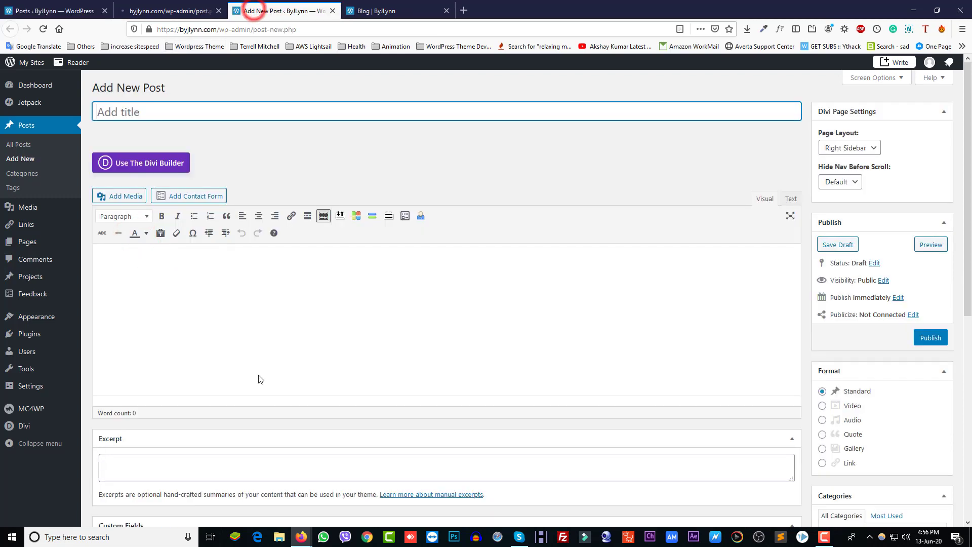
pyautogui.scroll(-5, 306, 371)
pyautogui.scroll(5, 306, 371)
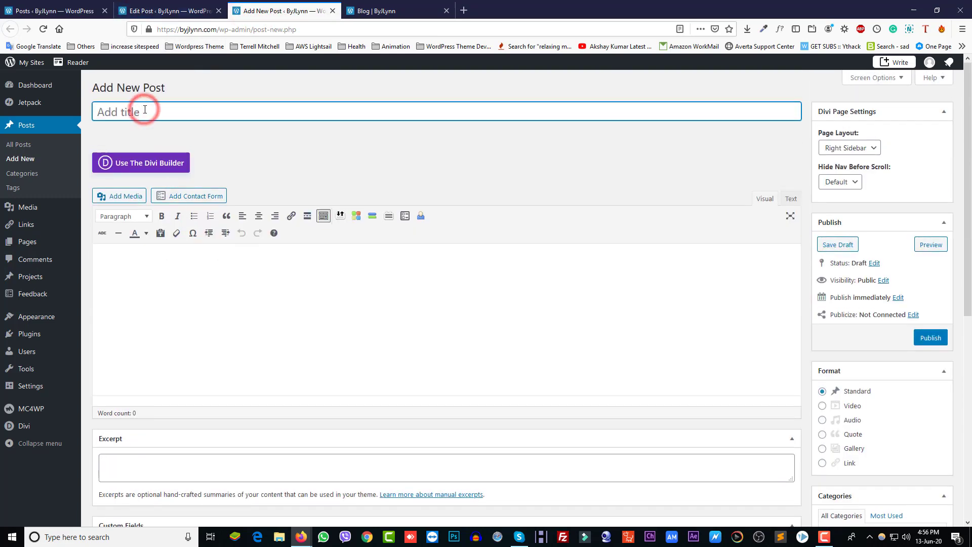
pyautogui.click(152, 11)
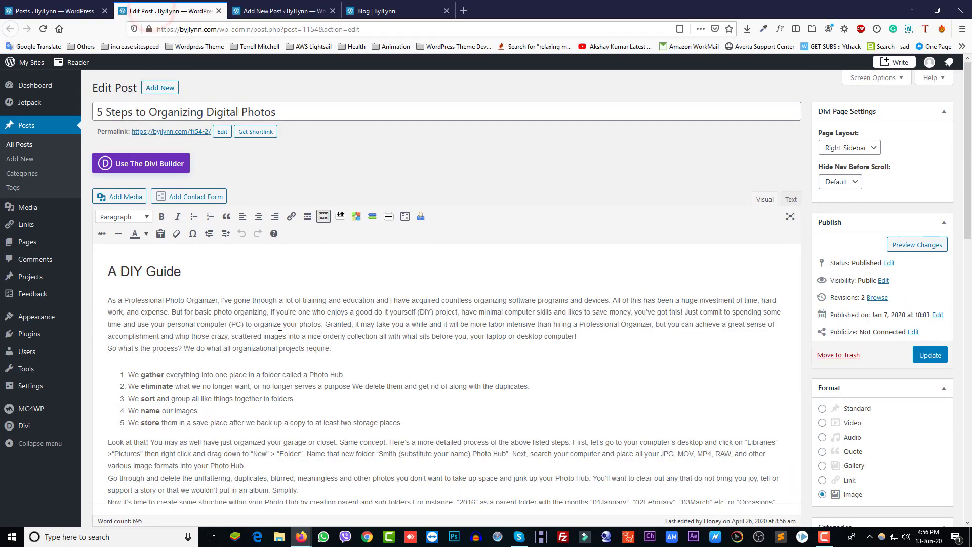
pyautogui.scroll(-10, 279, 341)
pyautogui.scroll(5, 281, 342)
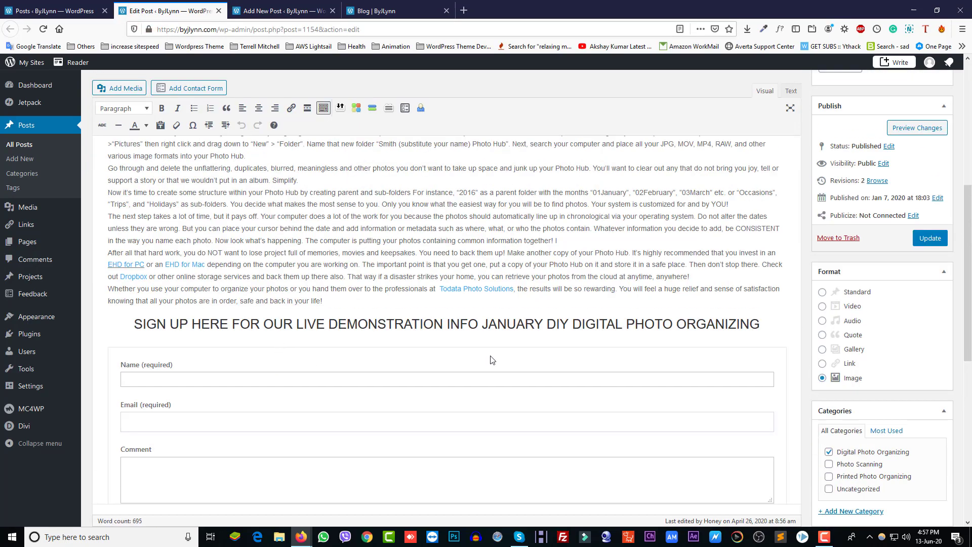
pyautogui.scroll(4, 752, 242)
pyautogui.click(791, 96)
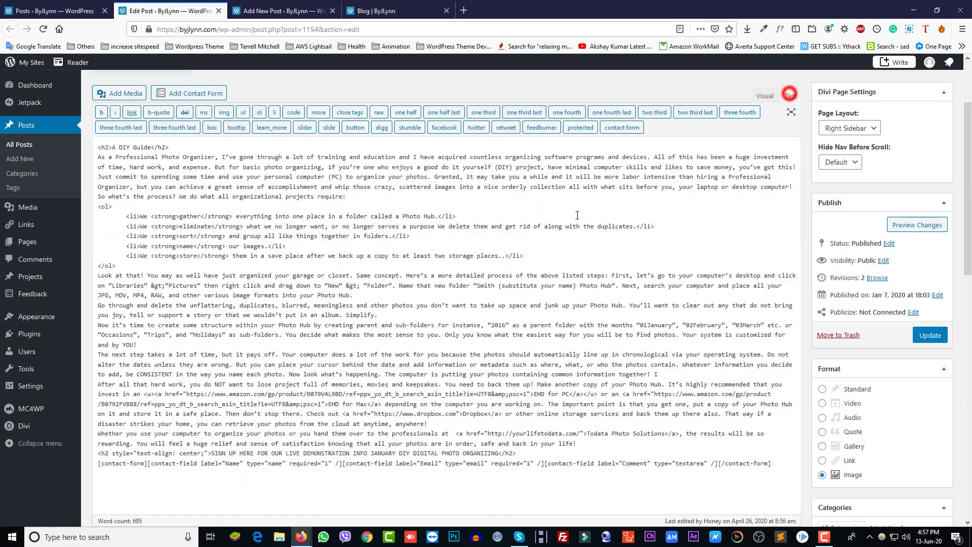
# Finish reviewing the HTML source and return to the blank post's title field
pyautogui.scroll(1, 345, 284)
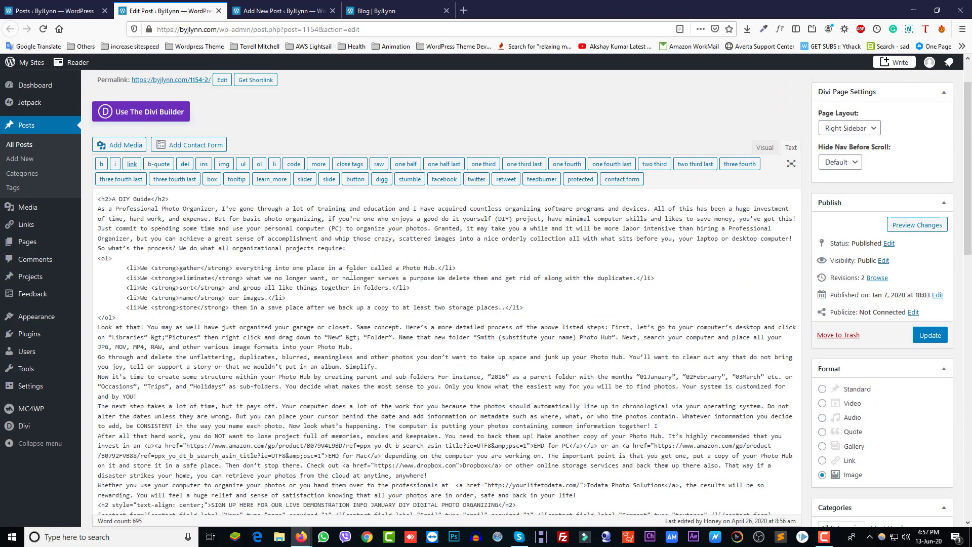
pyautogui.click(278, 9)
pyautogui.click(176, 111)
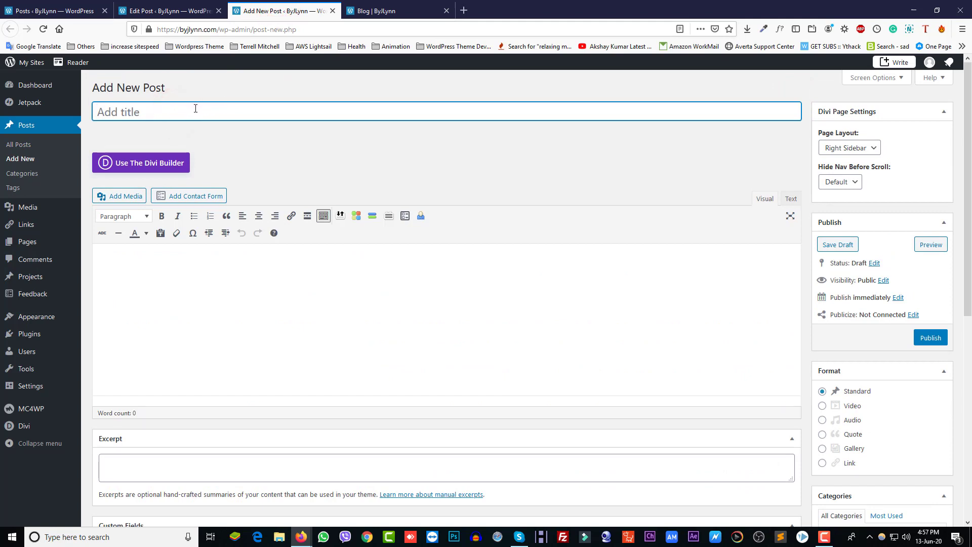
# Open '+ Add New Category' in the Categories box and try the test name 'fghdfhdf'
pyautogui.scroll(-3, 873, 430)
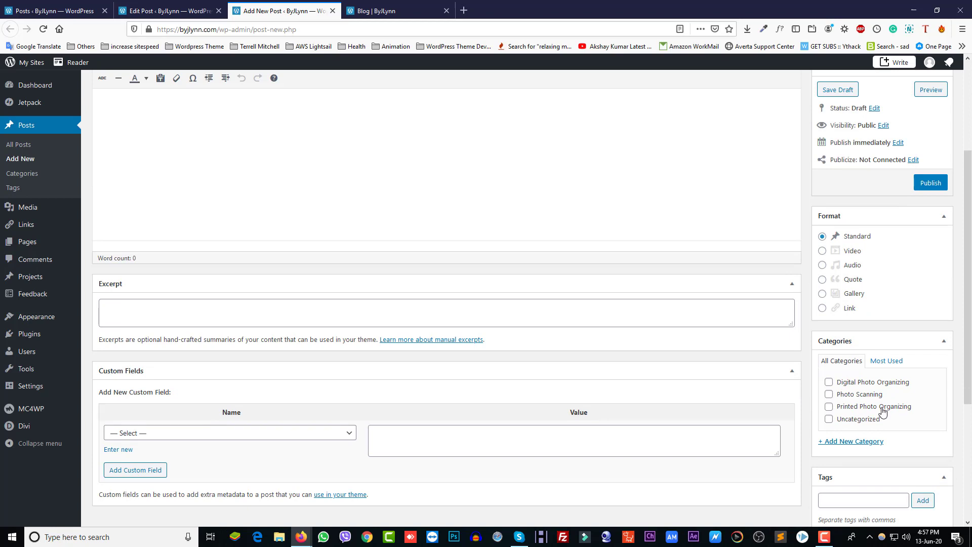
pyautogui.click(857, 442)
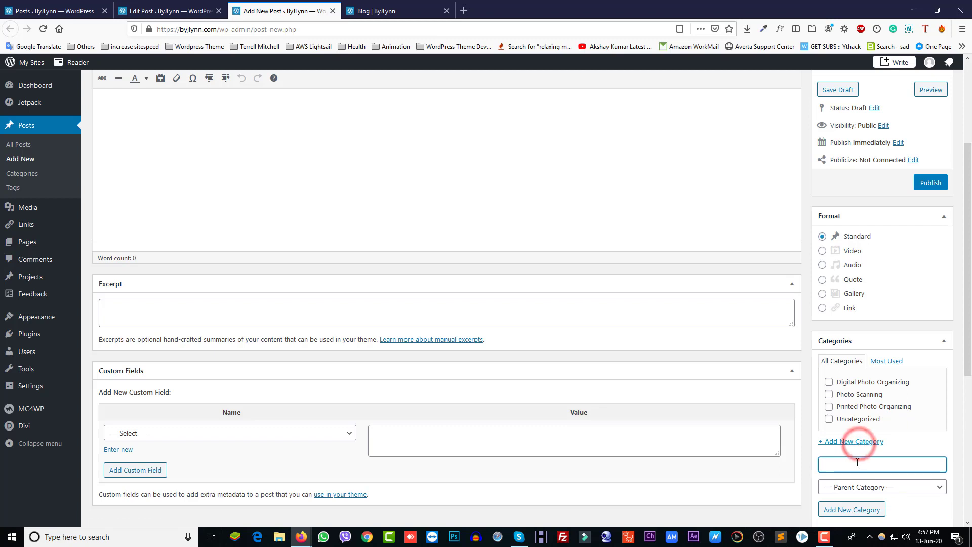
pyautogui.click(856, 465)
pyautogui.write('fghdfhdf')
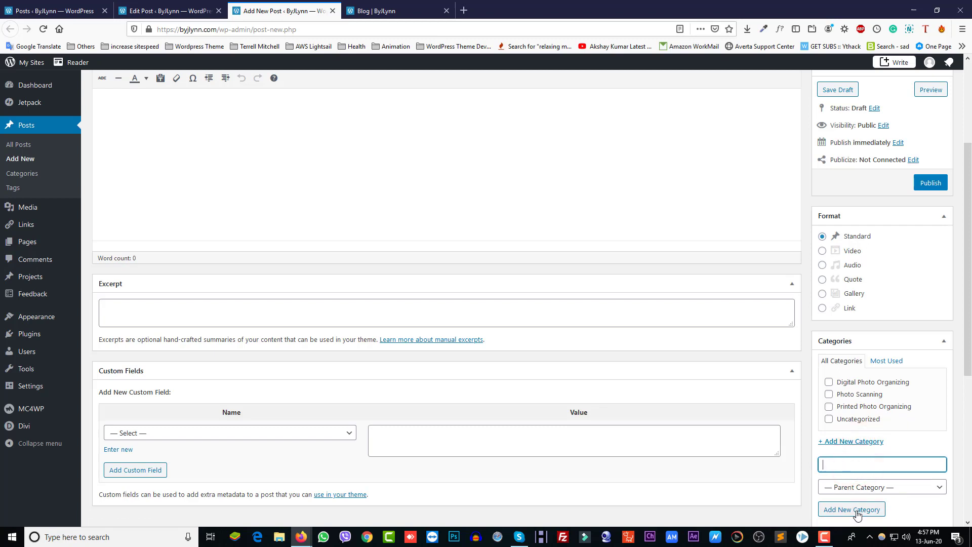
pyautogui.scroll(-5, 853, 485)
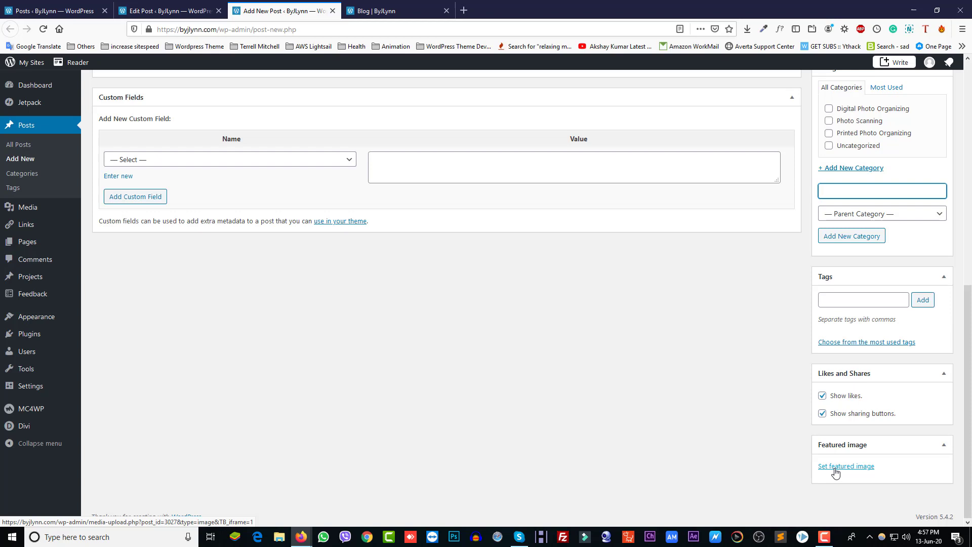
# Set the laptop-and-photos picture from the Media Library as the post's featured image
pyautogui.click(835, 472)
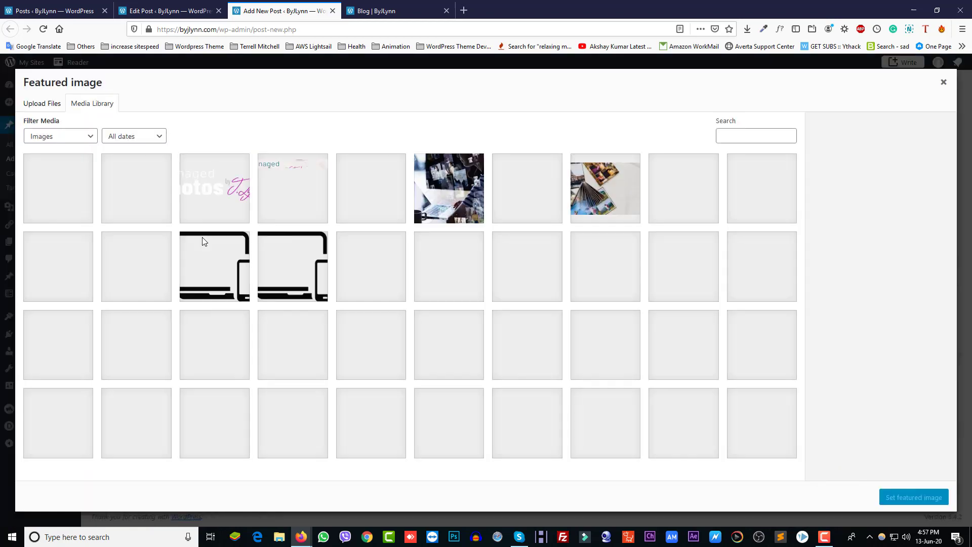
pyautogui.click(418, 198)
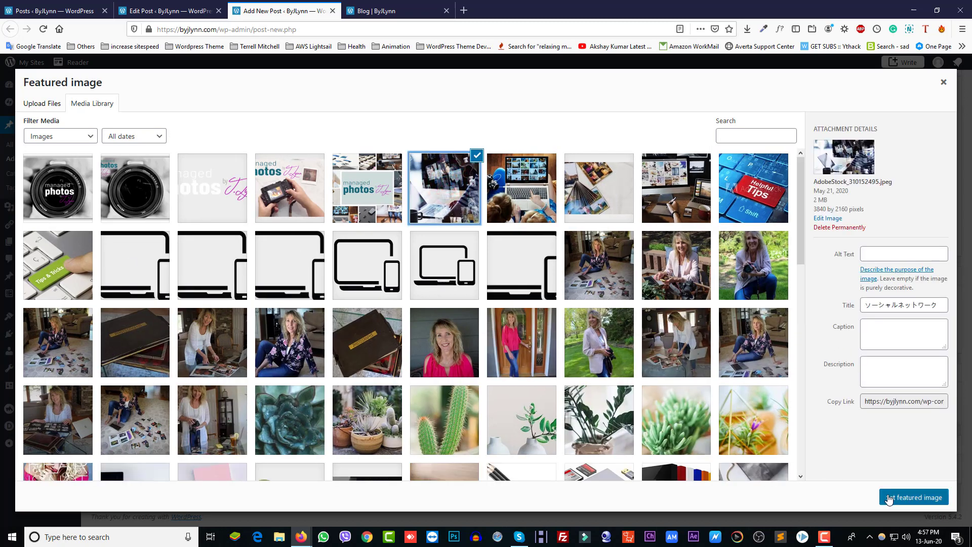
pyautogui.click(908, 498)
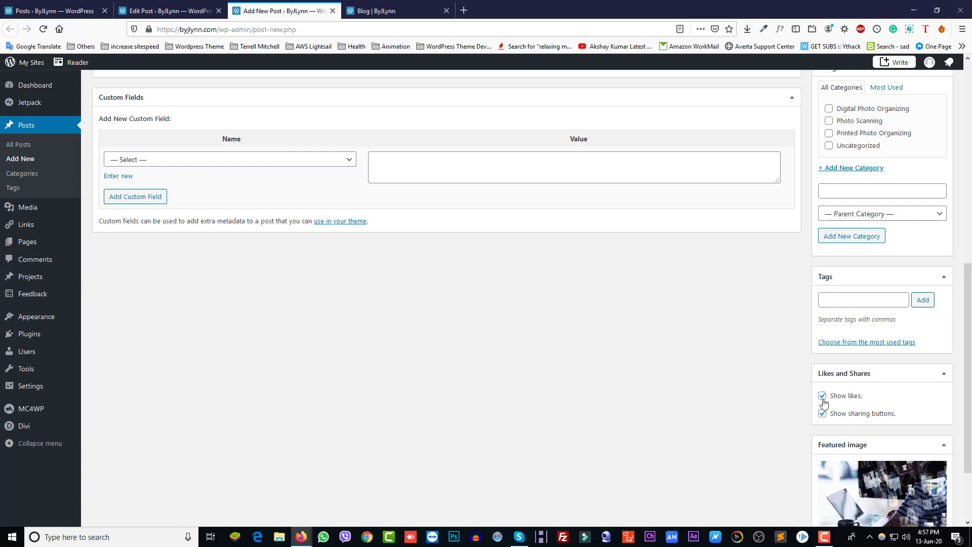
pyautogui.scroll(5, 731, 378)
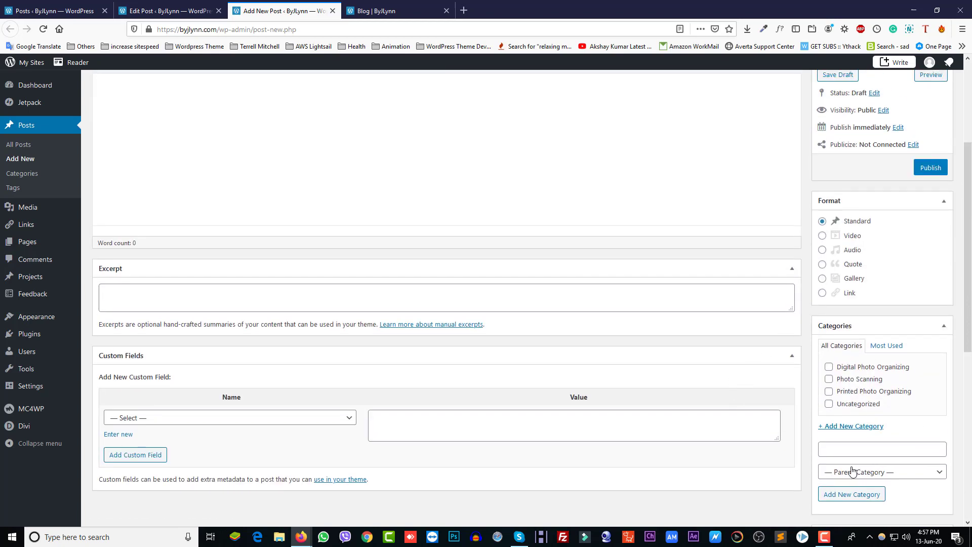
pyautogui.scroll(3, 499, 379)
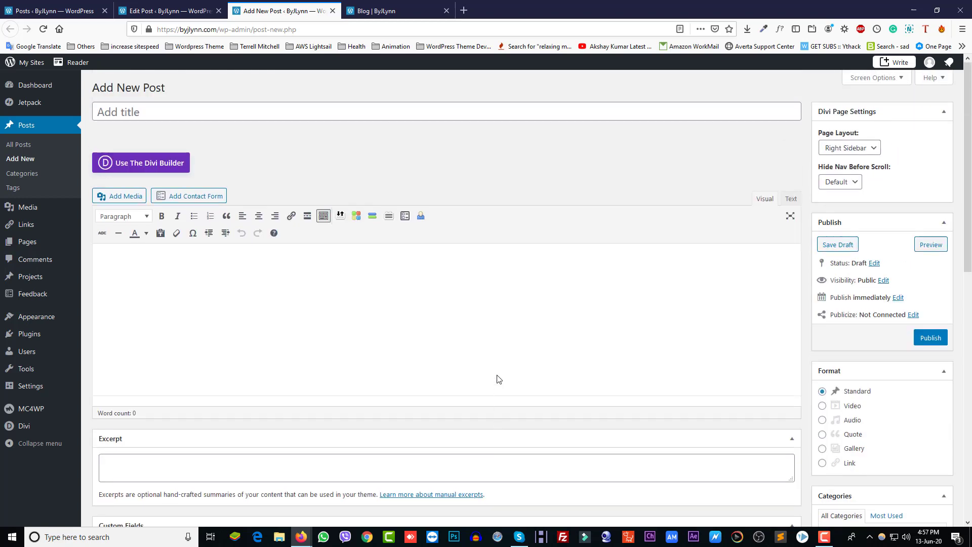
# Open the live '5 Steps to Organizing Digital Photos' post in its own tab from the Blog page
pyautogui.click(225, 279)
pyautogui.click(386, 10)
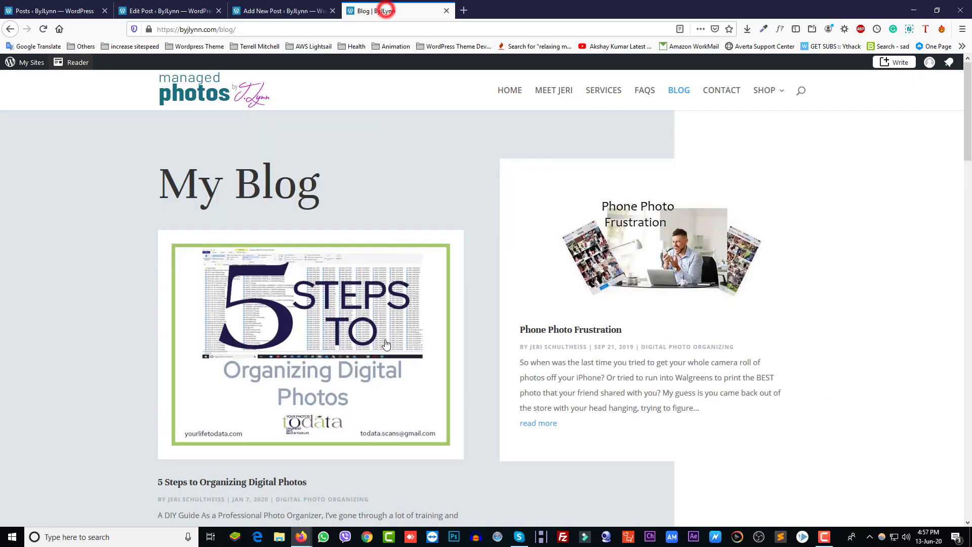
pyautogui.scroll(-4, 354, 364)
pyautogui.rightClick(242, 271)
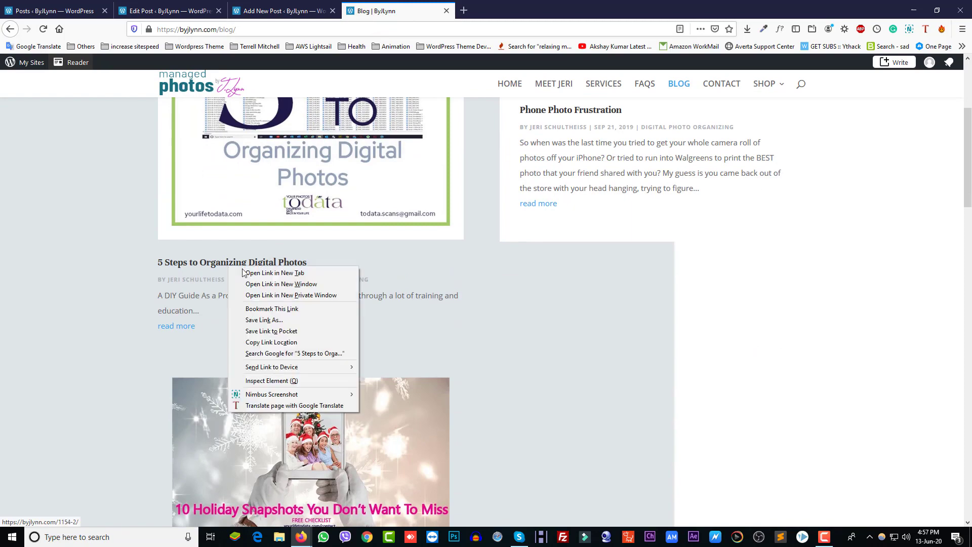
pyautogui.click(273, 272)
pyautogui.click(498, 11)
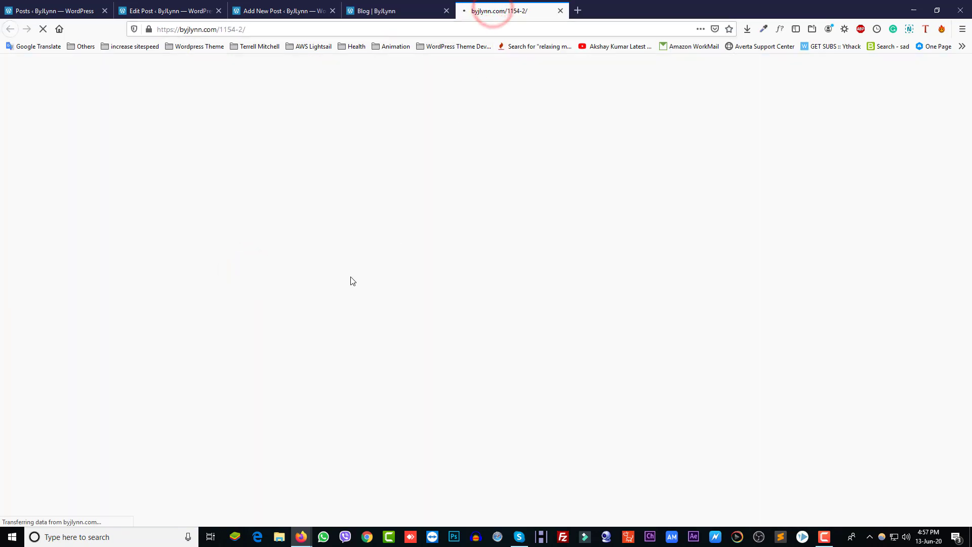
# Look through the 5 Steps post and its sign-up form, then return to the new post's body
pyautogui.scroll(-2, 394, 342)
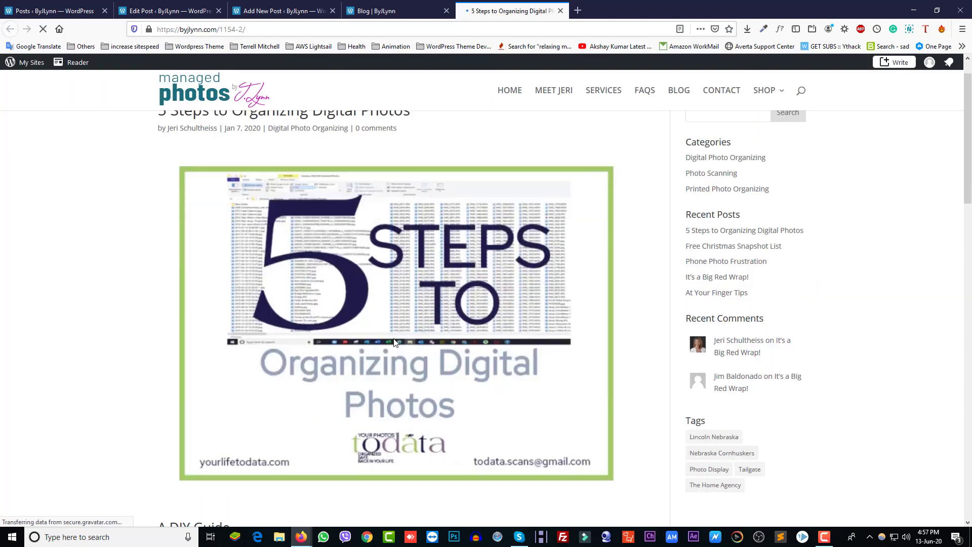
pyautogui.scroll(-15, 394, 342)
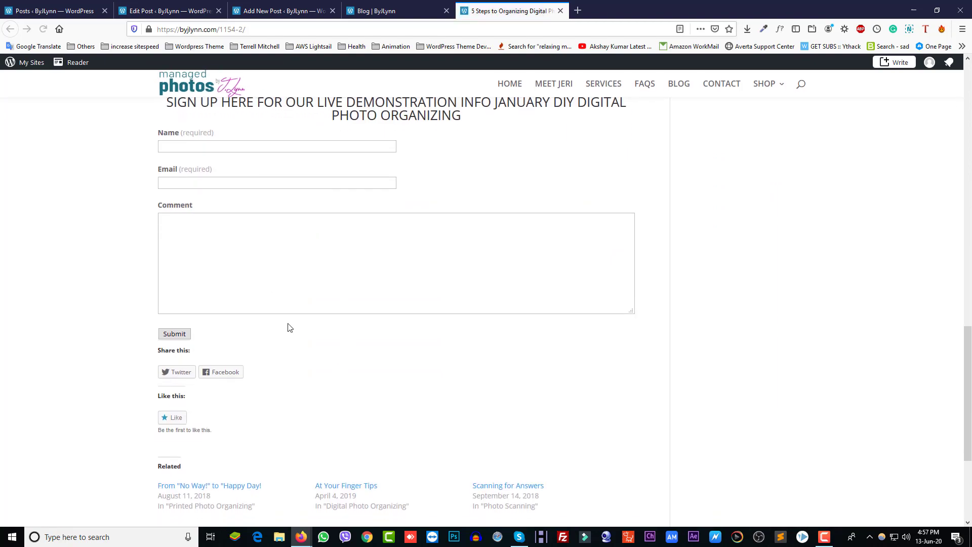
pyautogui.scroll(4, 286, 257)
pyautogui.click(258, 298)
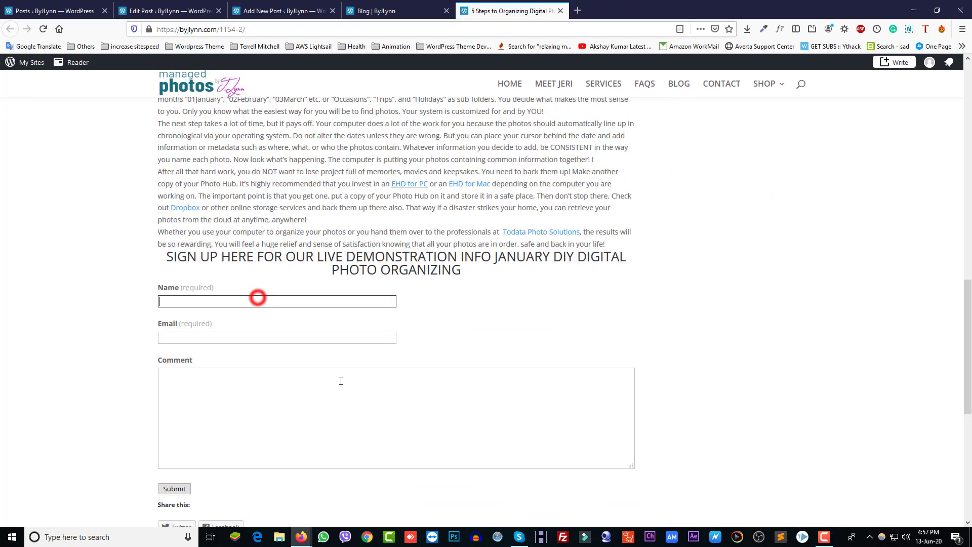
pyautogui.scroll(7, 334, 351)
pyautogui.scroll(9, 456, 373)
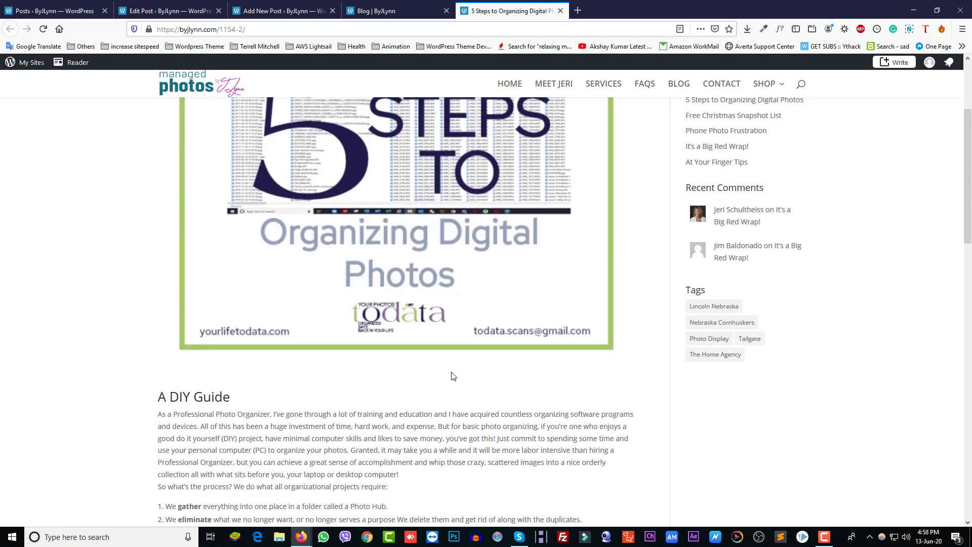
pyautogui.scroll(-8, 451, 372)
pyautogui.scroll(10, 449, 373)
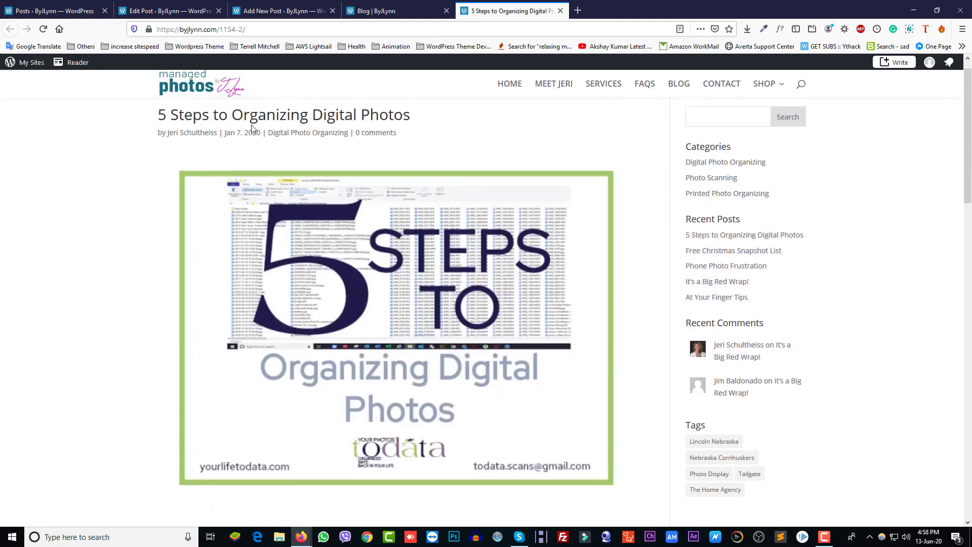
pyautogui.click(263, 11)
pyautogui.click(182, 272)
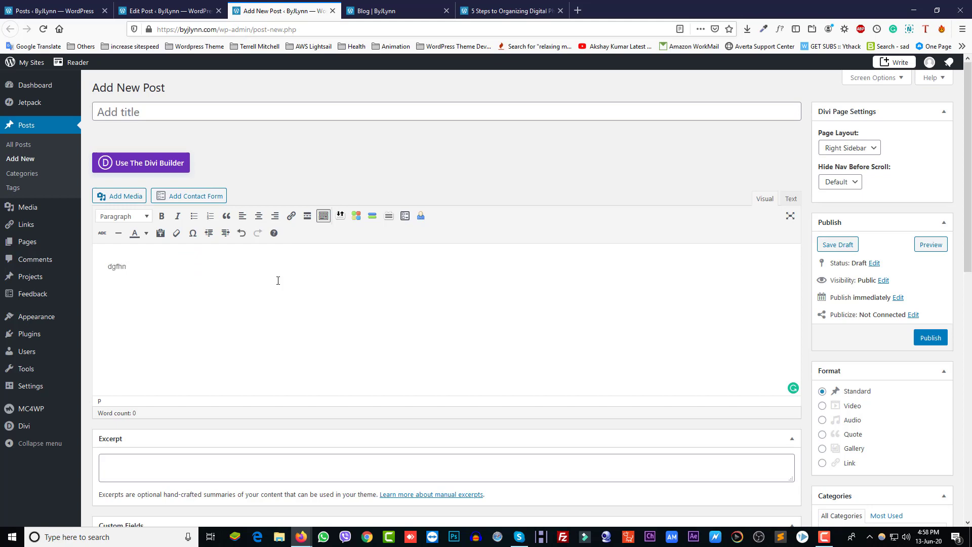
pyautogui.doubleClick(165, 264)
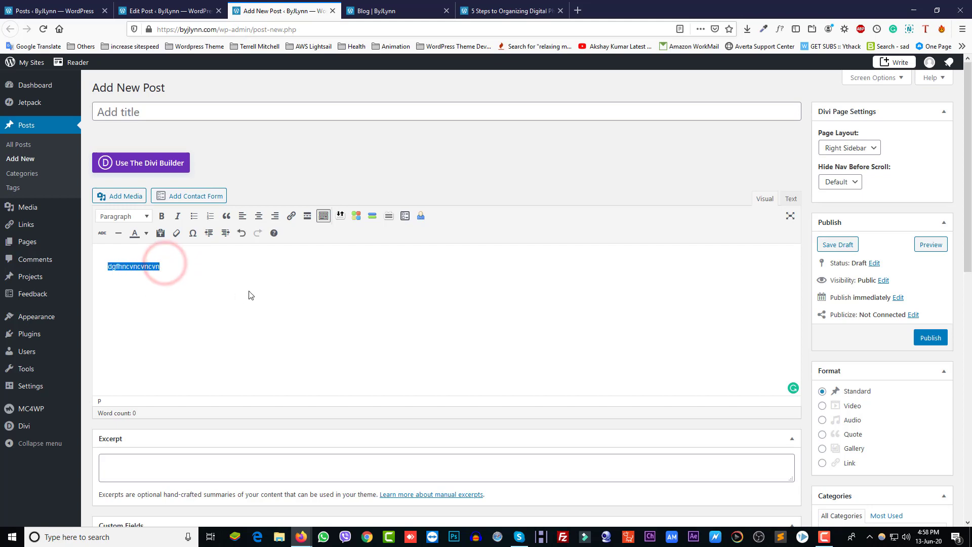
pyautogui.press('BackSpace')
pyautogui.click(489, 10)
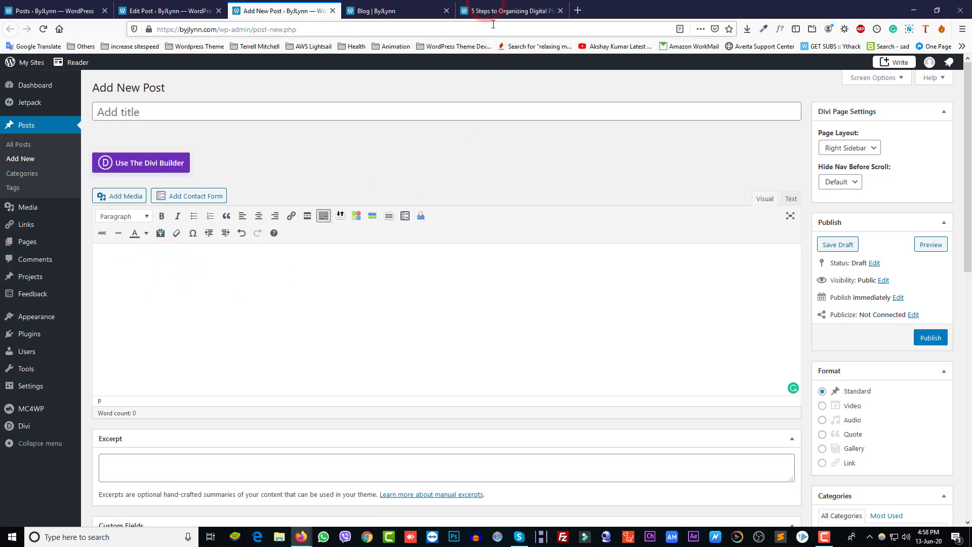
pyautogui.scroll(-3, 336, 358)
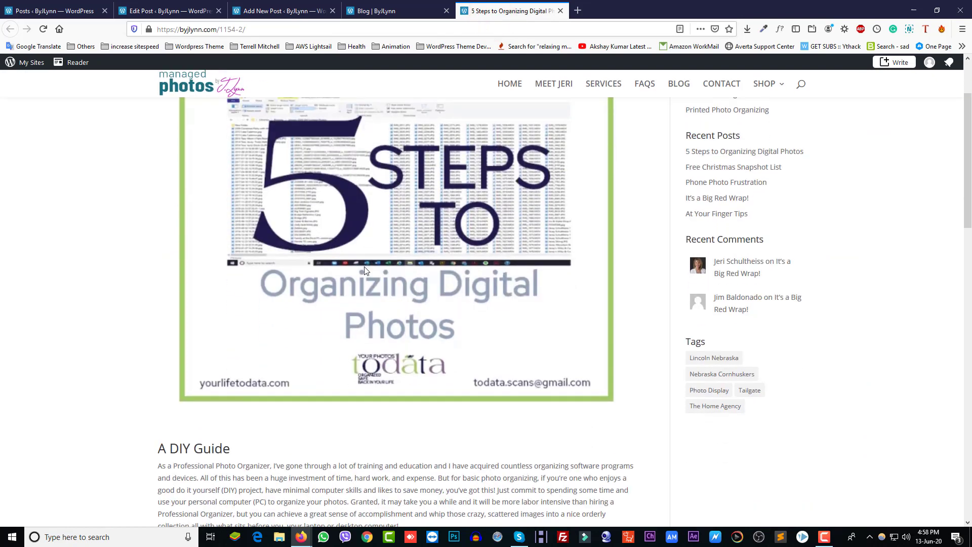
pyautogui.click(381, 11)
pyautogui.click(252, 11)
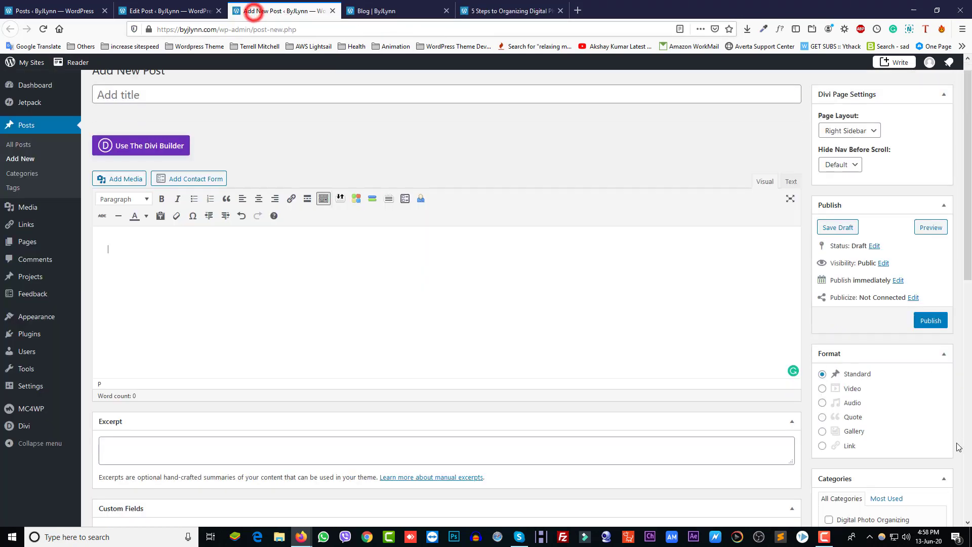
pyautogui.scroll(-15, 843, 418)
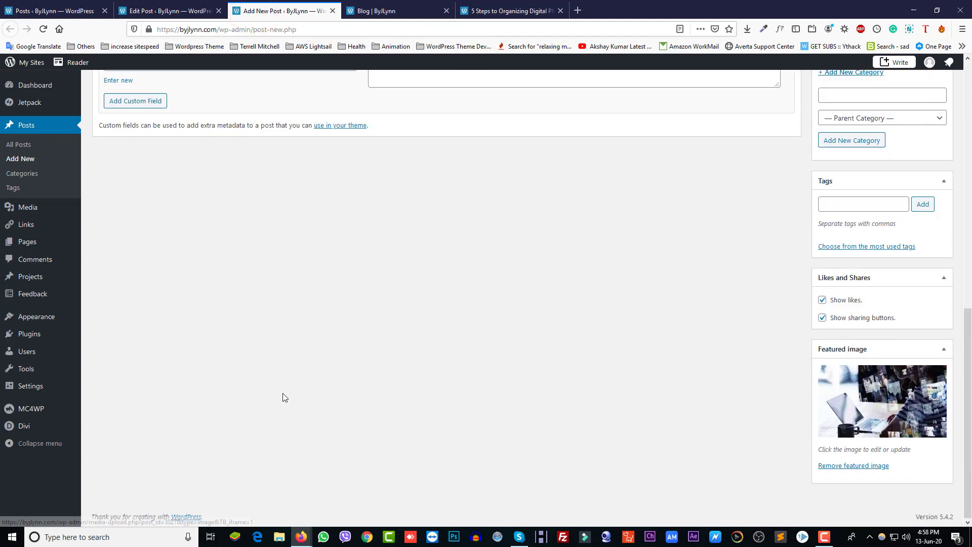
pyautogui.scroll(15, 283, 395)
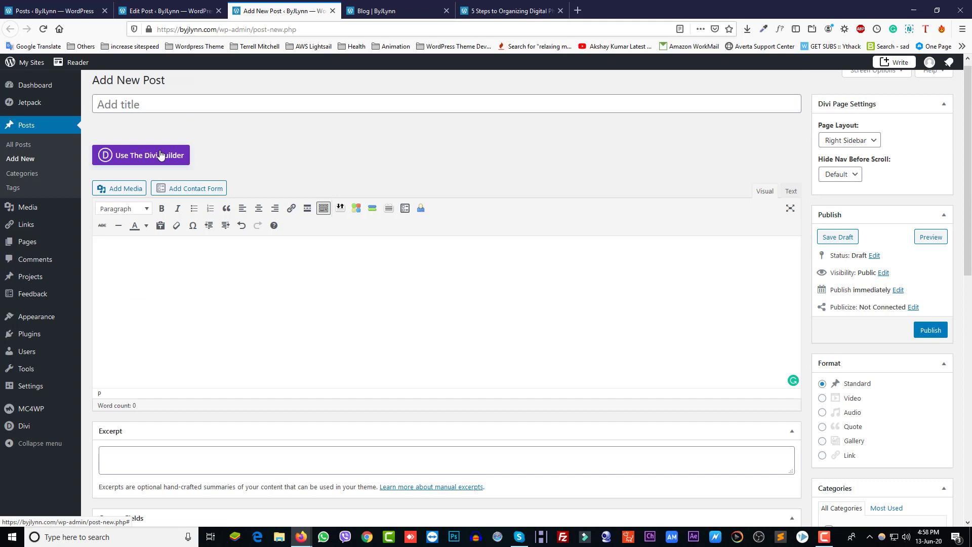
# Title the new post 'Test Post', publish it, and go back to the live Blog page
pyautogui.click(197, 103)
pyautogui.write('Test Post')
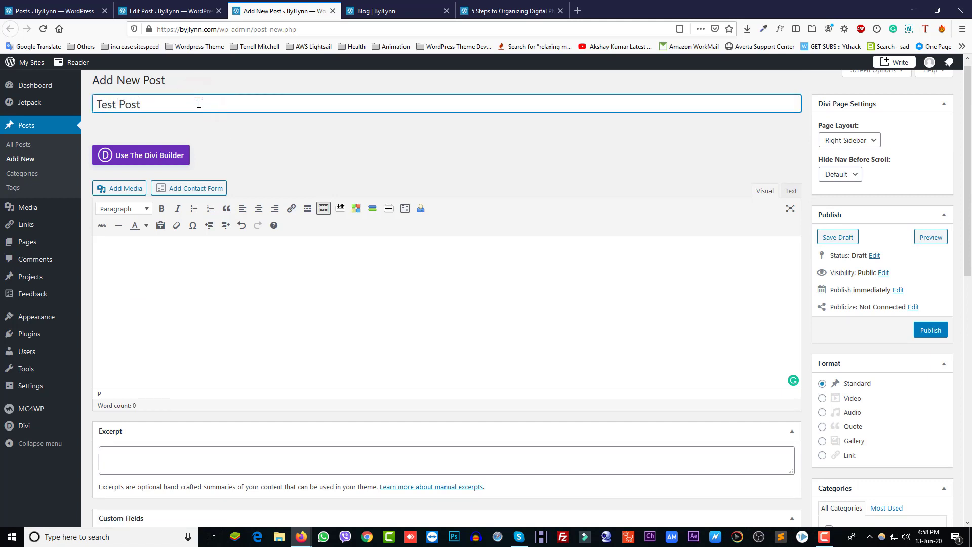
pyautogui.click(916, 338)
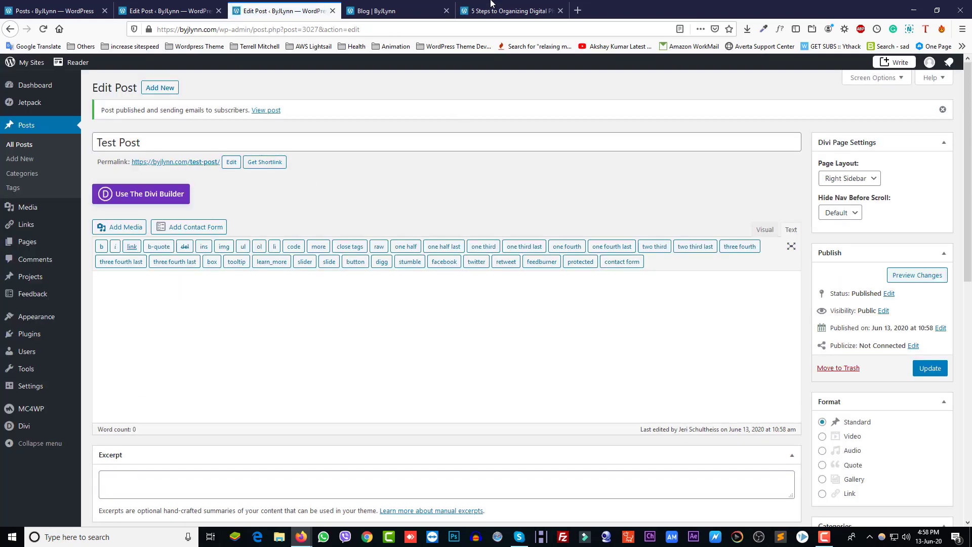
pyautogui.click(369, 10)
pyautogui.click(378, 29)
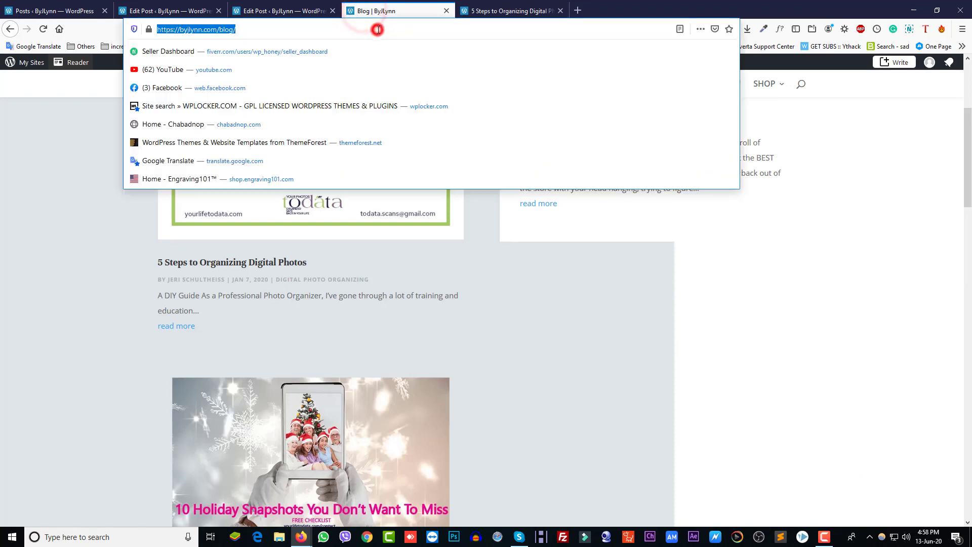
# Reload the Blog page and confirm 'Test Post' now appears first with its featured image
pyautogui.press('Return')
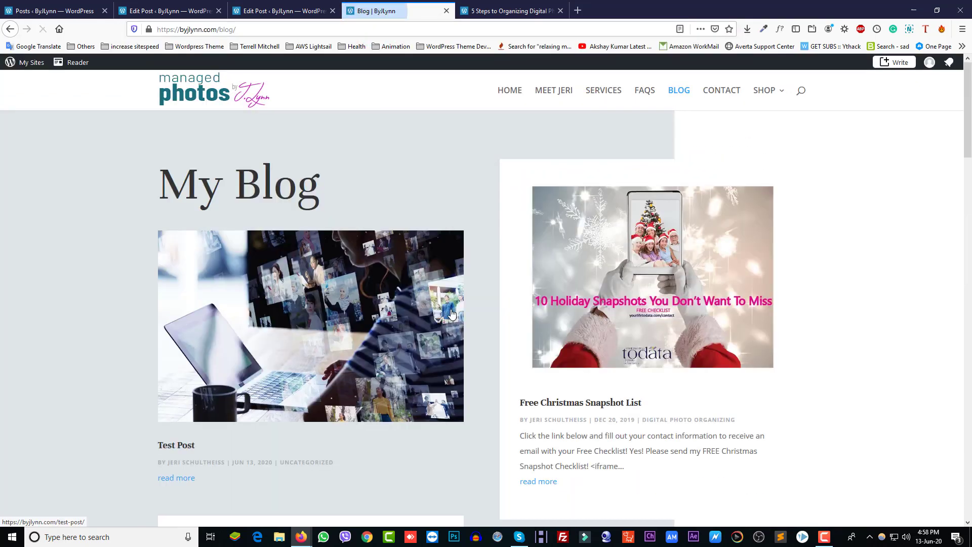
pyautogui.scroll(-3, 308, 282)
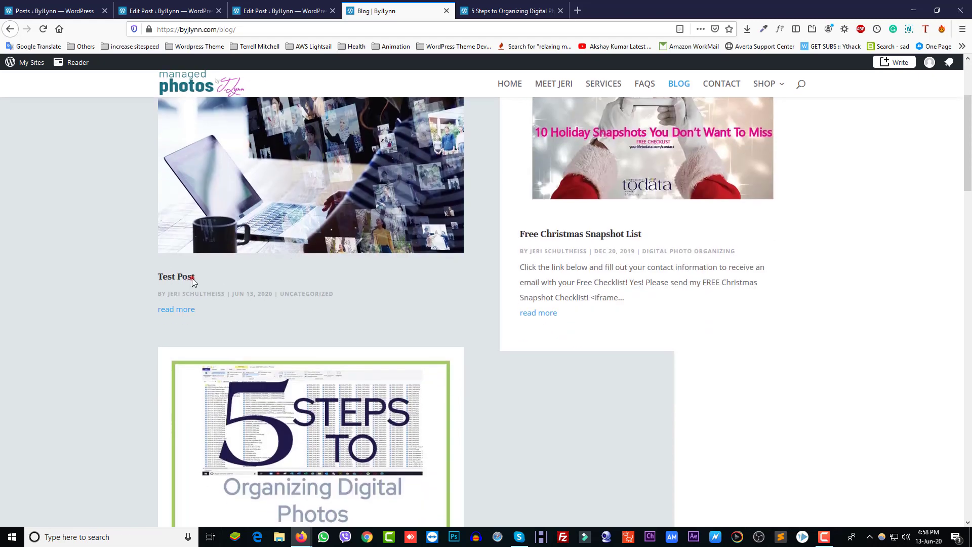
pyautogui.moveTo(197, 278); pyautogui.dragTo(144, 283)
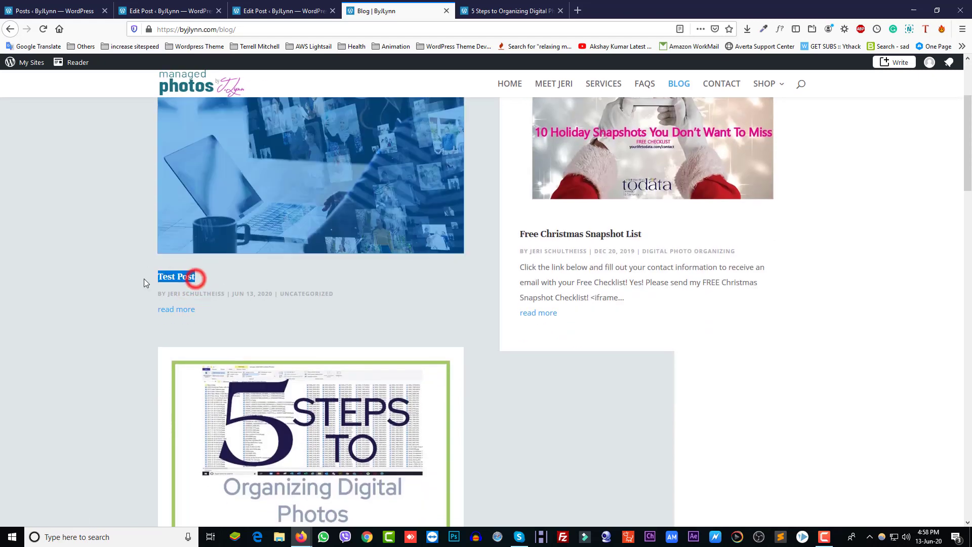
pyautogui.click(290, 264)
pyautogui.scroll(3, 342, 358)
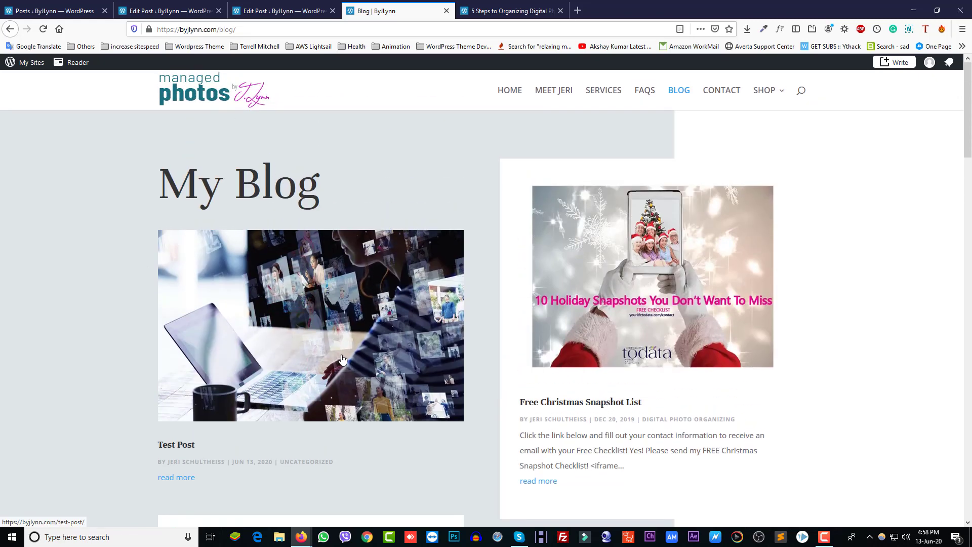
# Enable the Divi Builder on Test Post, start building from scratch, and cancel the Insert Row prompt
pyautogui.click(268, 10)
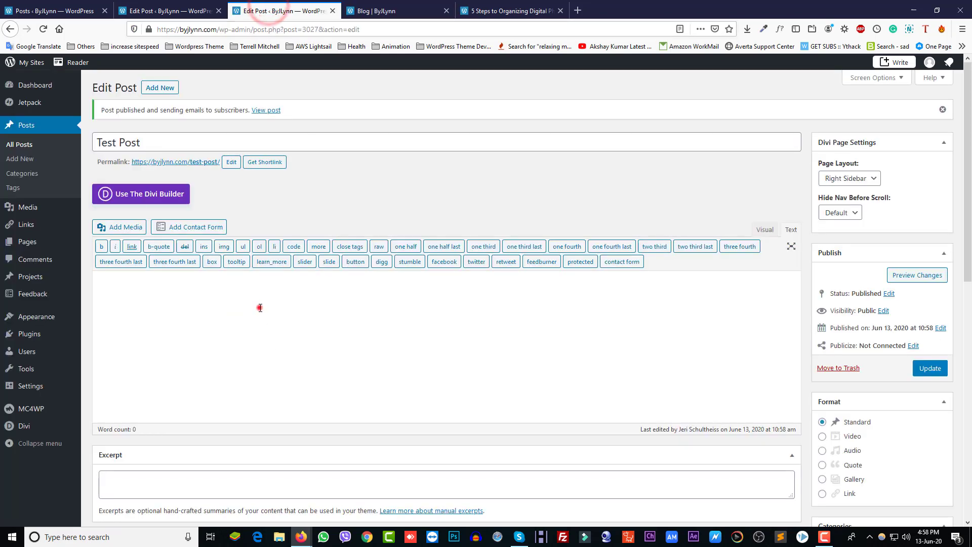
pyautogui.click(260, 308)
pyautogui.click(161, 197)
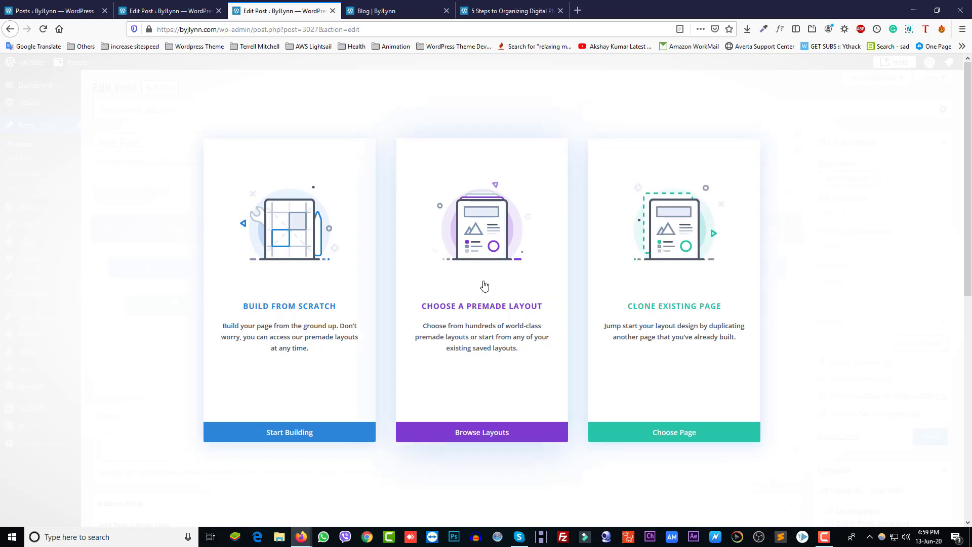
pyautogui.click(279, 435)
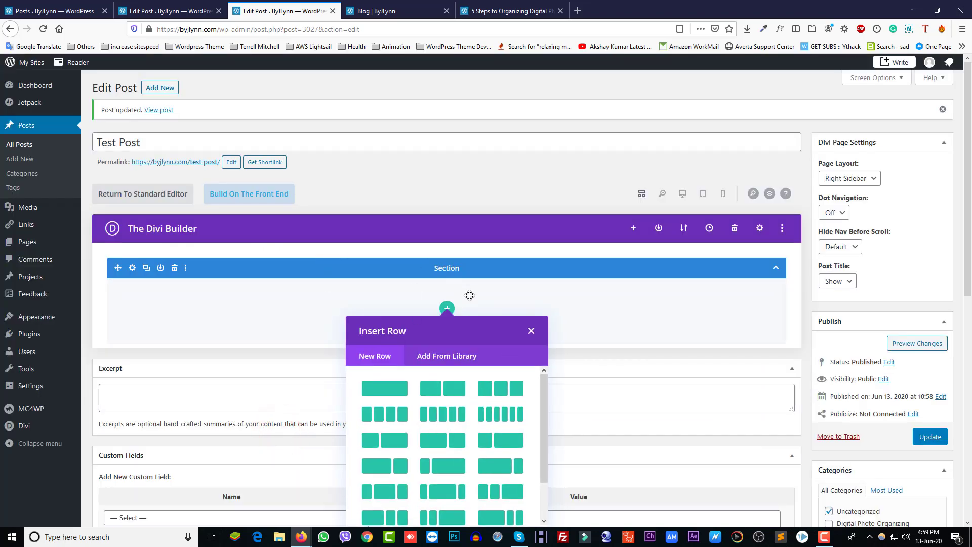
pyautogui.click(530, 332)
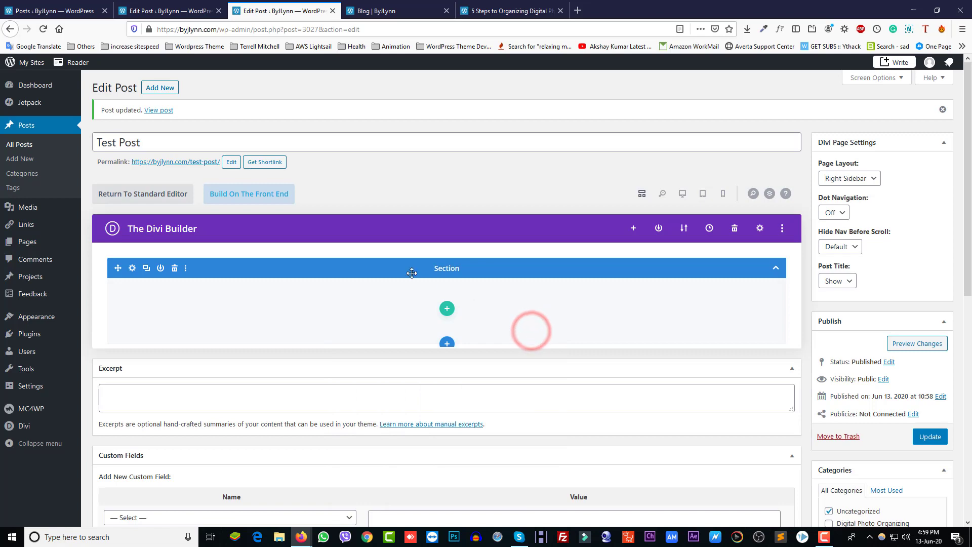
pyautogui.click(162, 11)
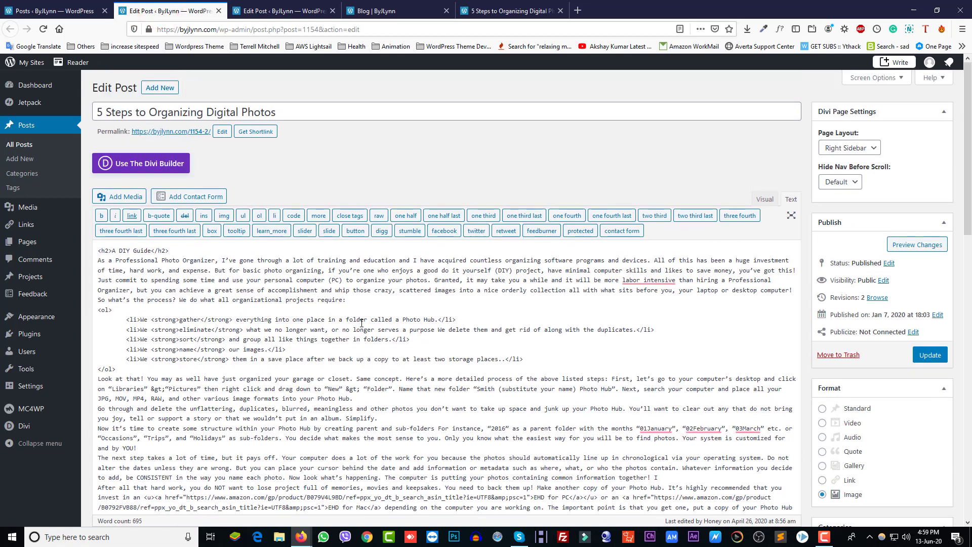
# Select all of the 5 Steps post's HTML in the Text view and copy it
pyautogui.click(768, 201)
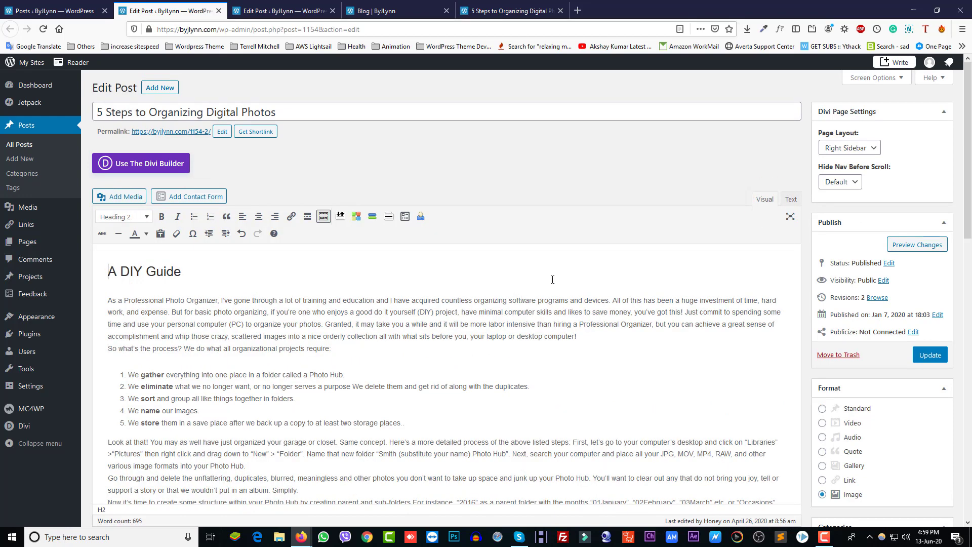
pyautogui.click(793, 203)
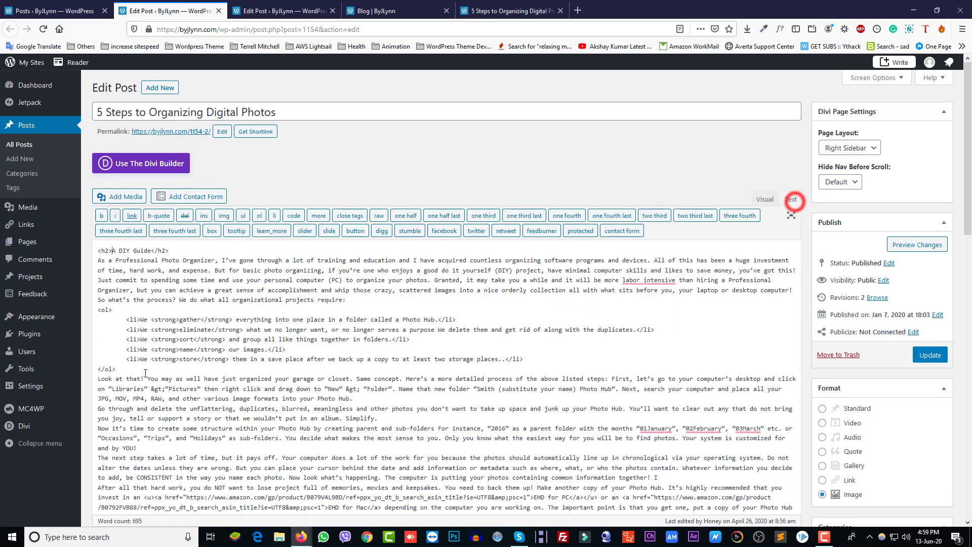
pyautogui.click(147, 284)
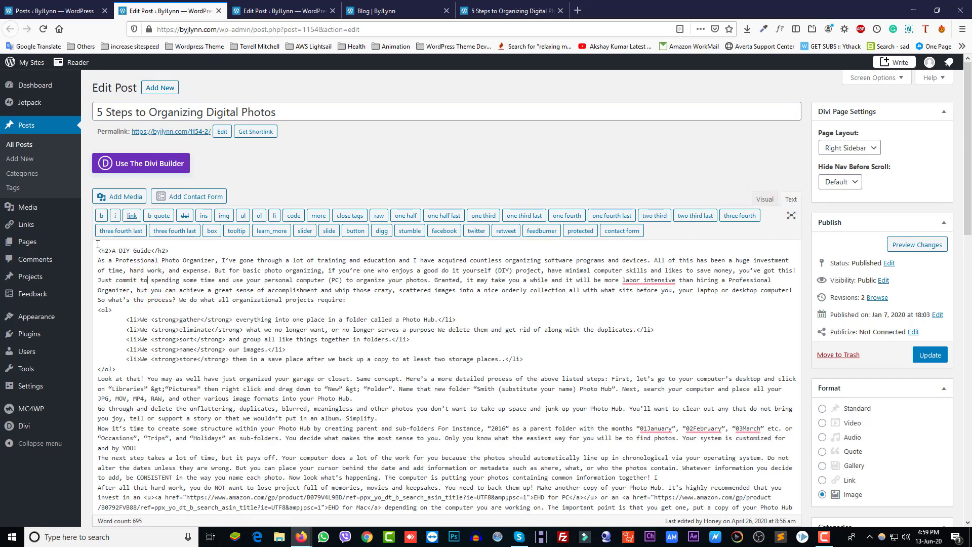
pyautogui.moveTo(99, 253)
pyautogui.mouseDown()
pyautogui.moveTo(658, 506)
pyautogui.moveTo(732, 242)
pyautogui.moveTo(731, 308)
pyautogui.moveTo(759, 301)
pyautogui.moveTo(786, 315)
pyautogui.mouseUp()
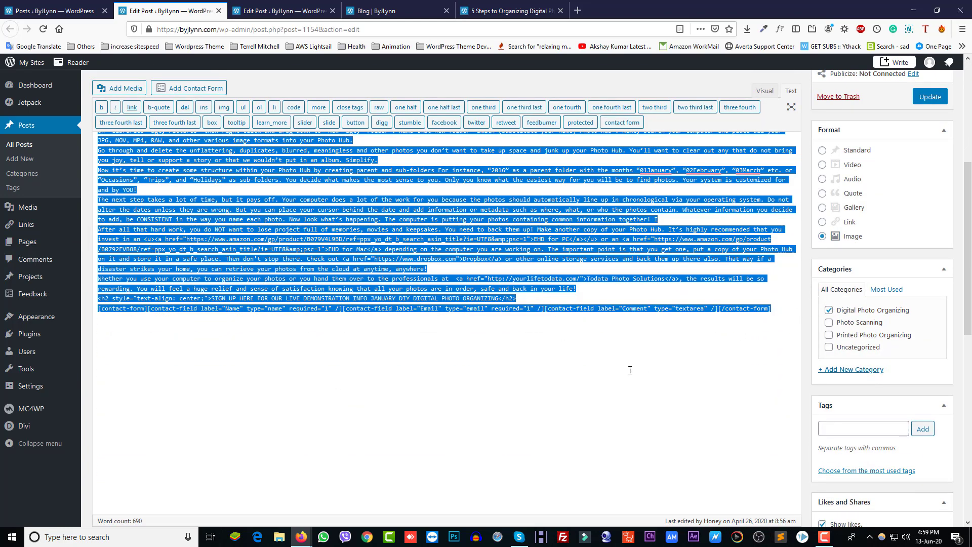
pyautogui.rightClick(397, 253)
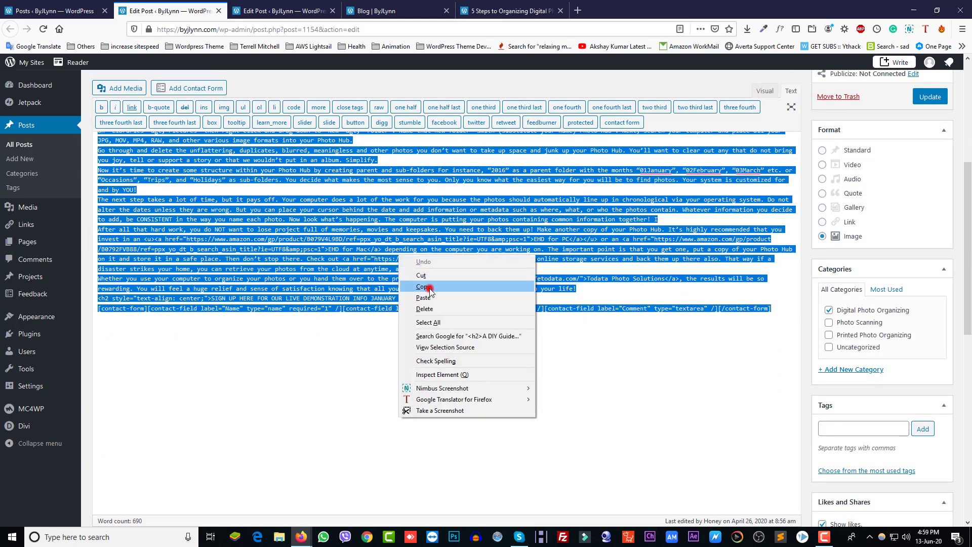
pyautogui.click(430, 280)
pyautogui.click(247, 11)
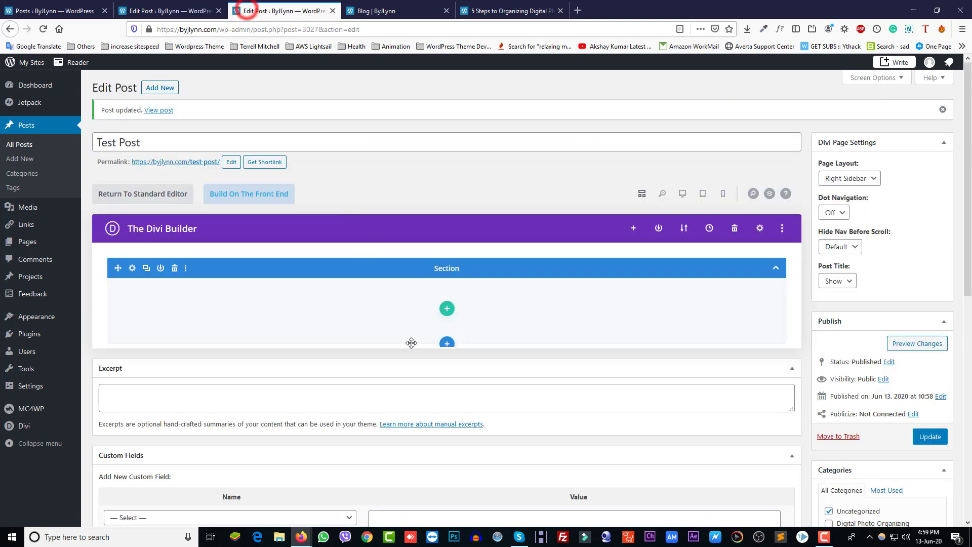
# Disable the Divi Builder on Test Post to use the standard editor
pyautogui.click(141, 194)
pyautogui.click(502, 373)
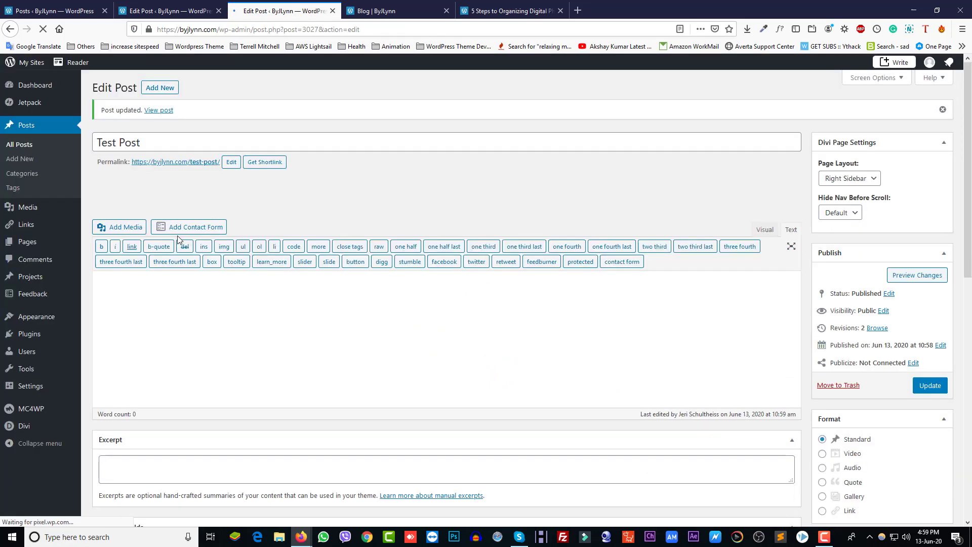
pyautogui.click(512, 318)
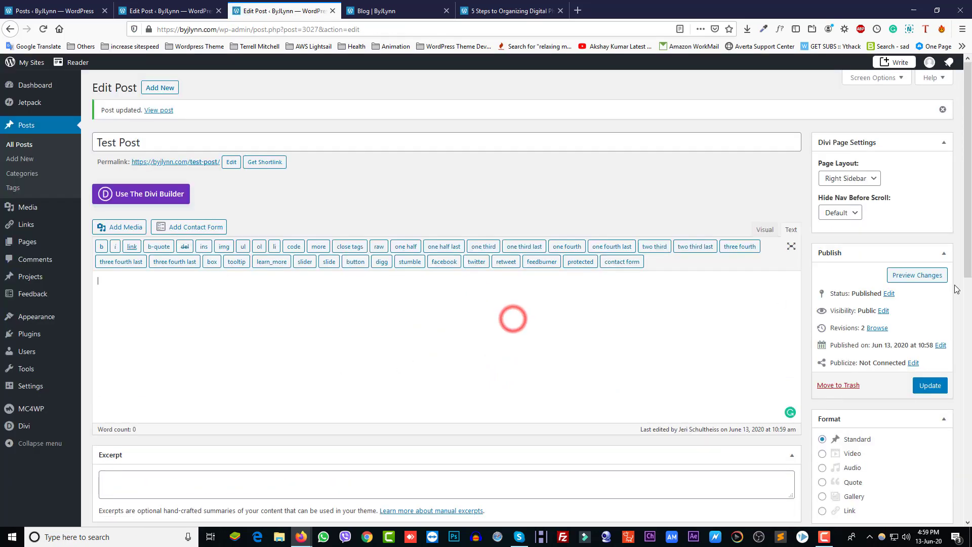
# Paste the 5 Steps article HTML into the Text view, then view it formatted in Visual
pyautogui.click(792, 231)
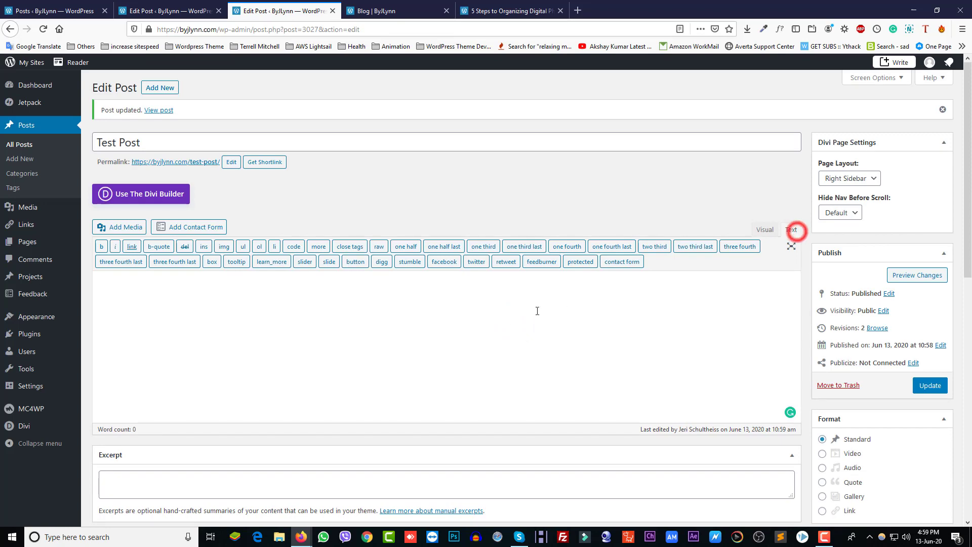
pyautogui.click(508, 297)
pyautogui.rightClick(510, 298)
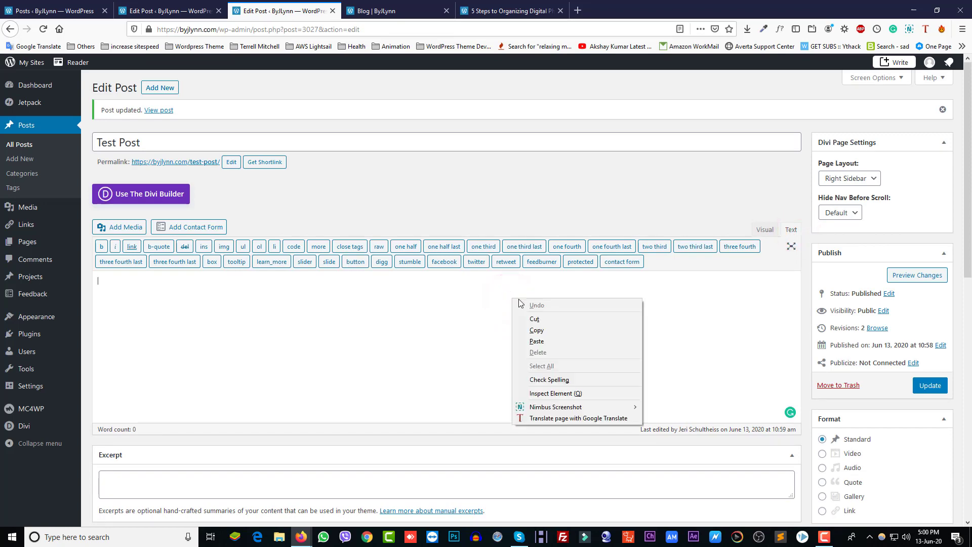
pyautogui.click(552, 339)
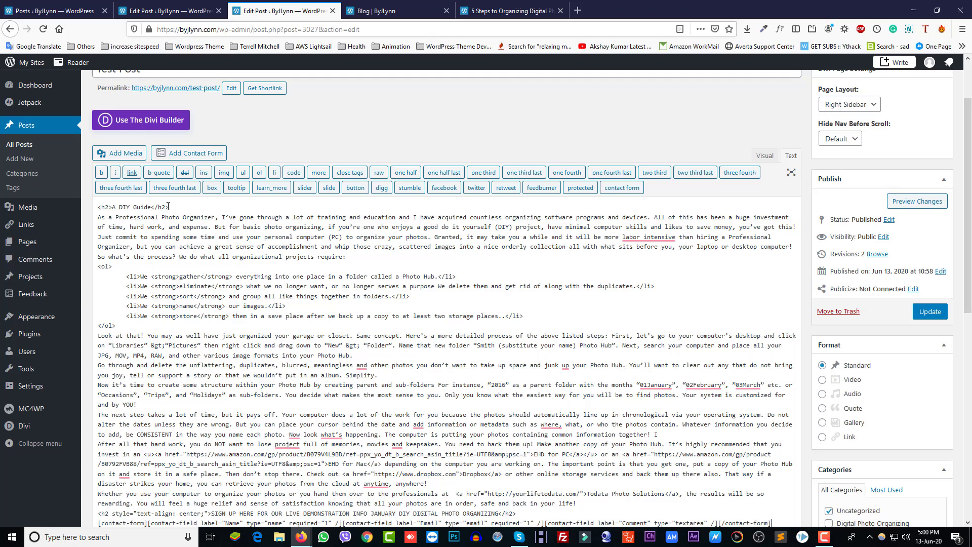
pyautogui.moveTo(150, 206); pyautogui.dragTo(111, 208)
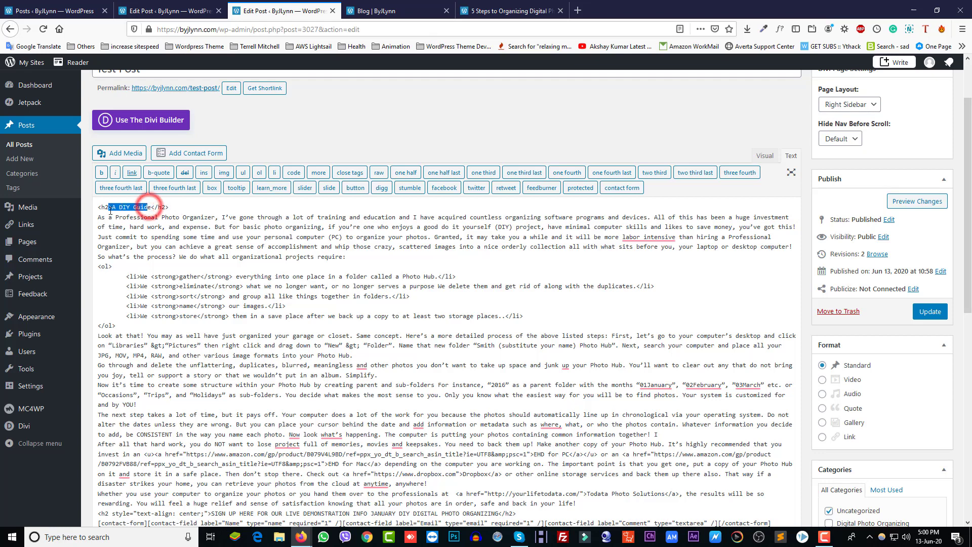
pyautogui.click(138, 247)
pyautogui.click(773, 156)
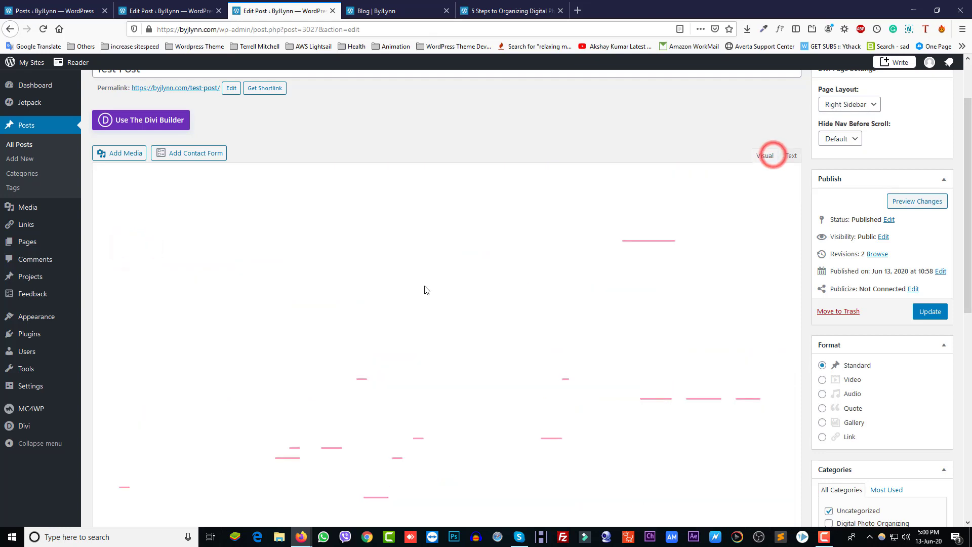
# Overwrite parts of the intro and a later paragraph with placeholder text 'g' and 'ghj'
pyautogui.moveTo(338, 304); pyautogui.dragTo(108, 257)
pyautogui.write('ghkjghjghjghjghj')
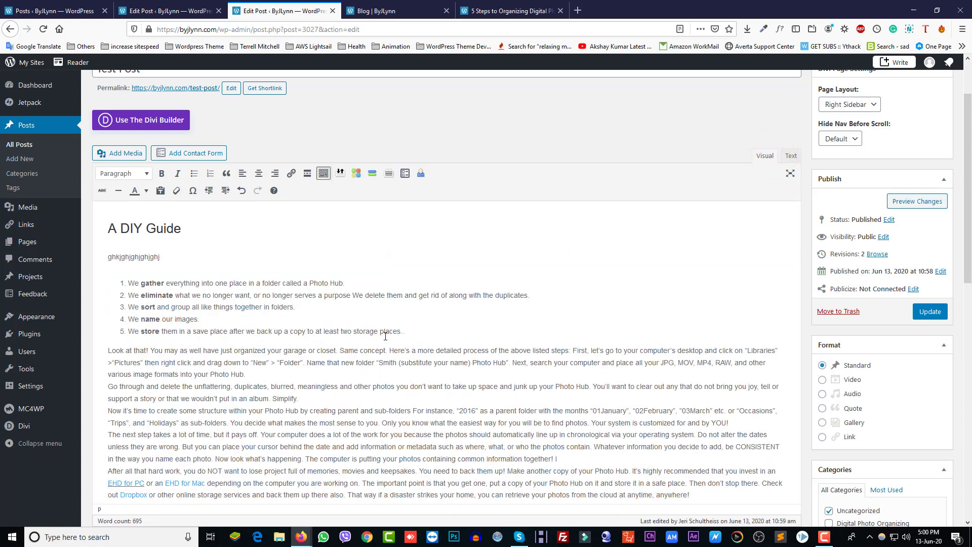
pyautogui.moveTo(410, 332); pyautogui.dragTo(142, 321)
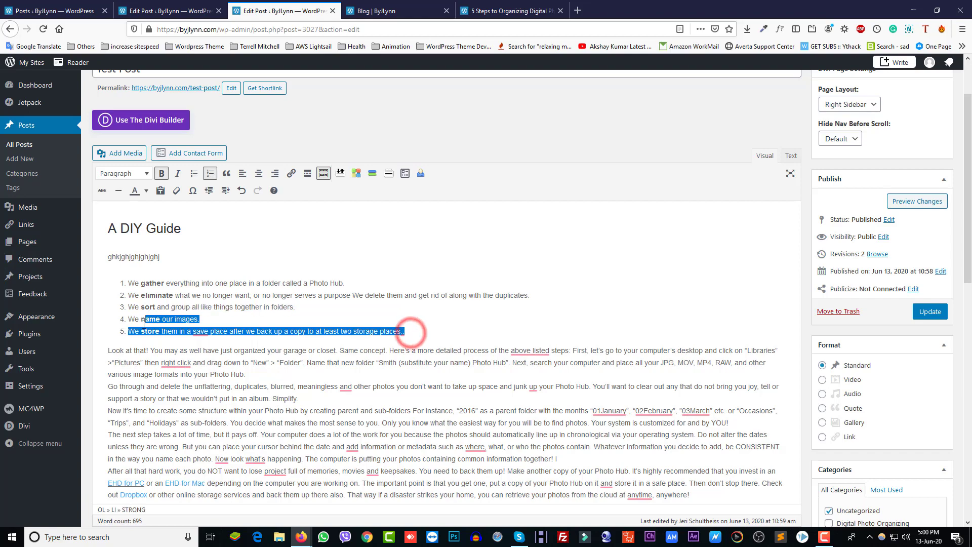
pyautogui.click(224, 369)
pyautogui.moveTo(258, 368); pyautogui.dragTo(100, 357)
pyautogui.write('ghj')
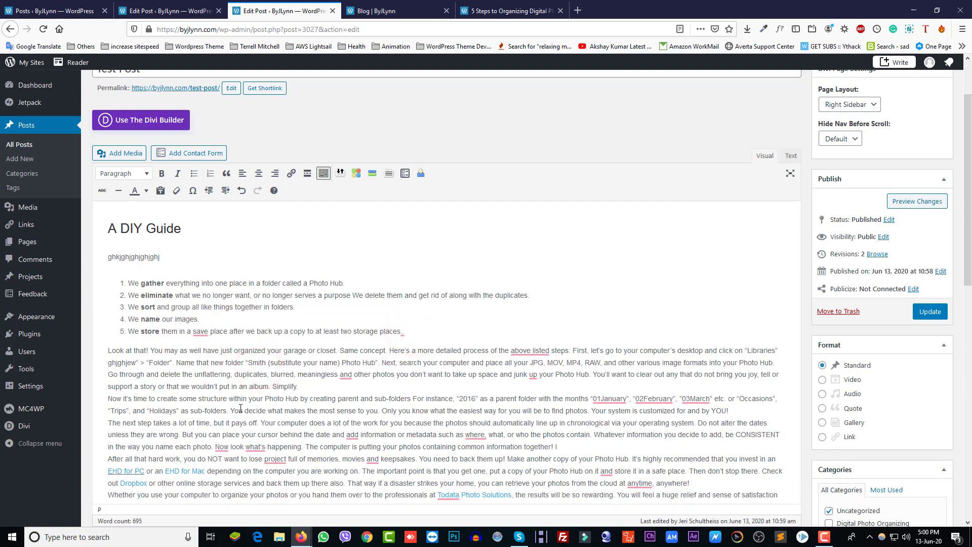
# Show the post as HTML source and select the Name field in the contact-form shortcode
pyautogui.scroll(-5, 192, 379)
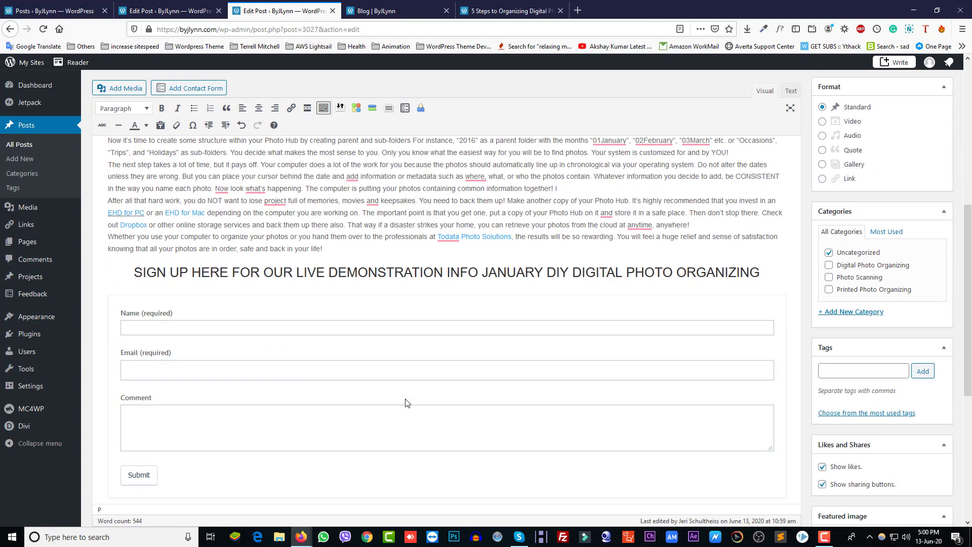
pyautogui.scroll(-2, 302, 352)
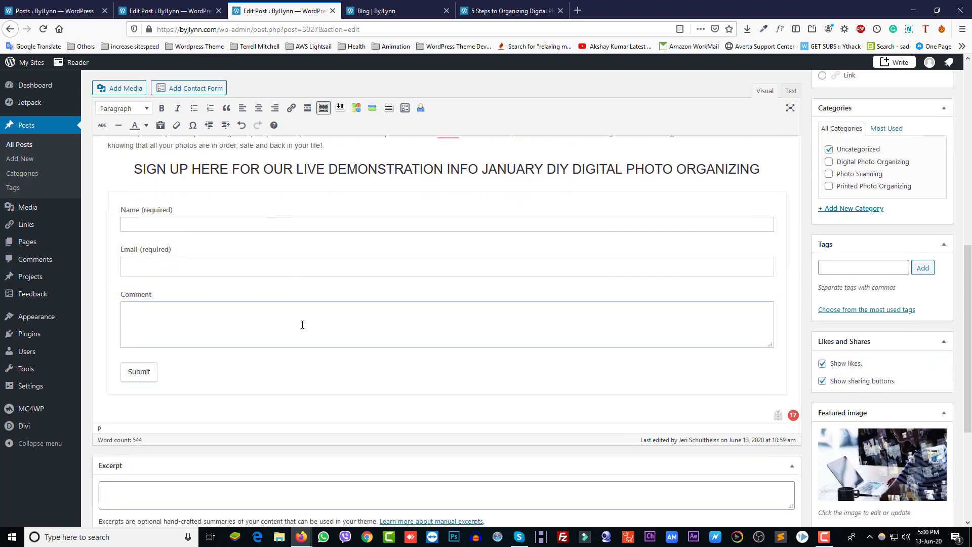
pyautogui.scroll(6, 394, 366)
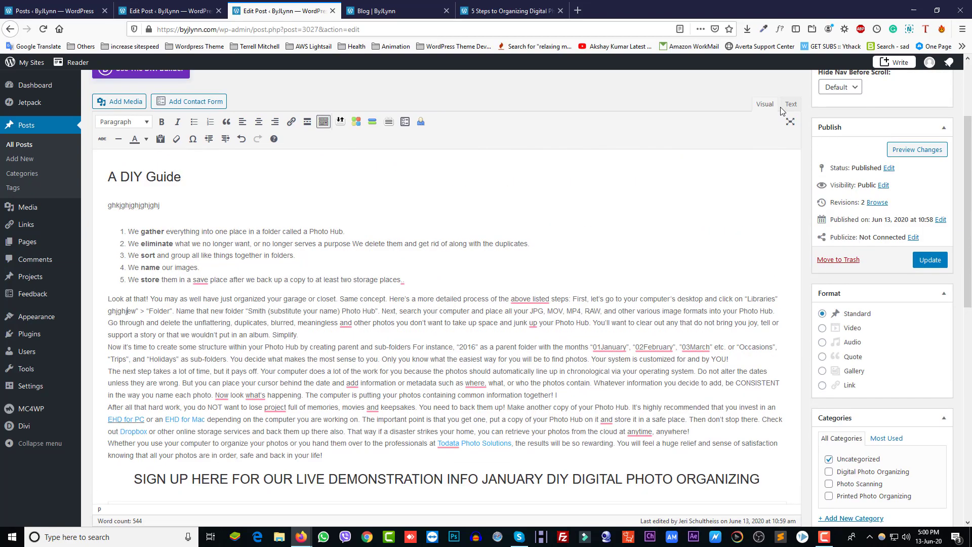
pyautogui.click(782, 108)
pyautogui.scroll(-5, 368, 321)
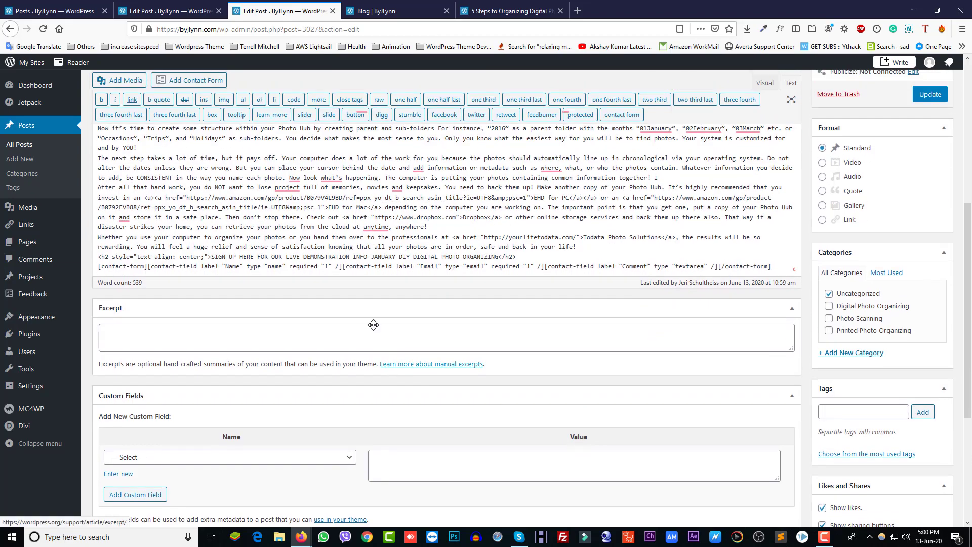
pyautogui.scroll(3, 373, 319)
pyautogui.moveTo(147, 329); pyautogui.dragTo(299, 328)
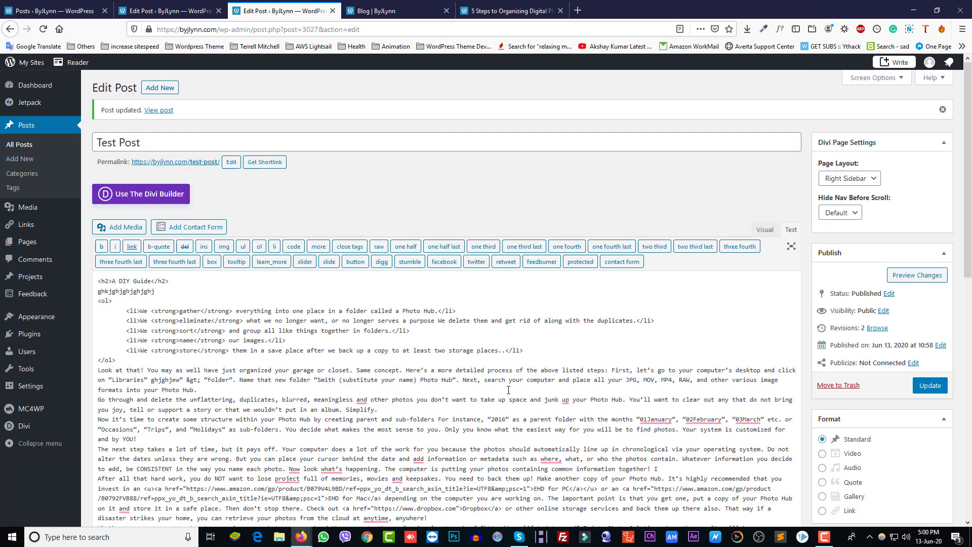
# In HTML source, replace the text after gather and eliminate with 'gfnjgfhjgf' and 'fghgf', then return to Visual
pyautogui.scroll(-2, 509, 390)
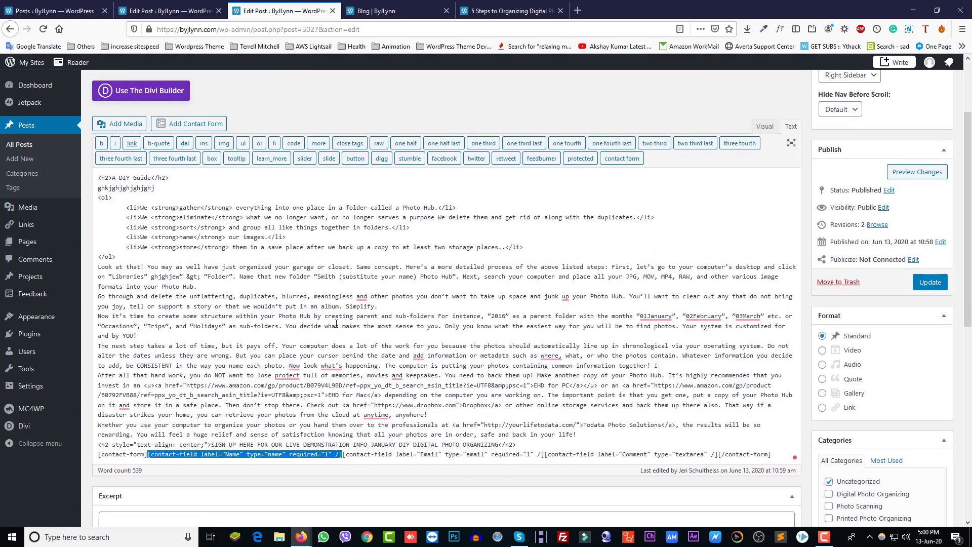
pyautogui.scroll(-2, 336, 324)
pyautogui.scroll(2, 229, 259)
pyautogui.scroll(1, 197, 273)
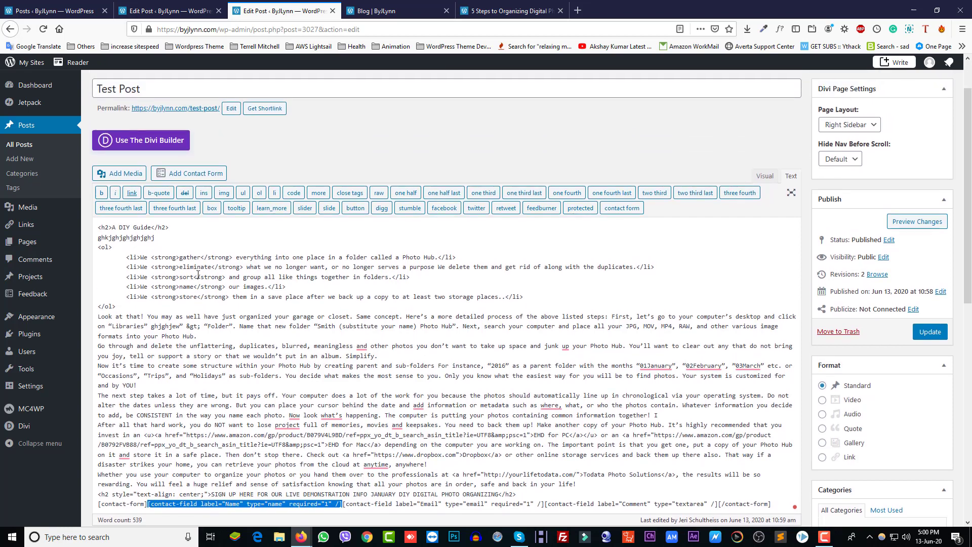
pyautogui.doubleClick(132, 257)
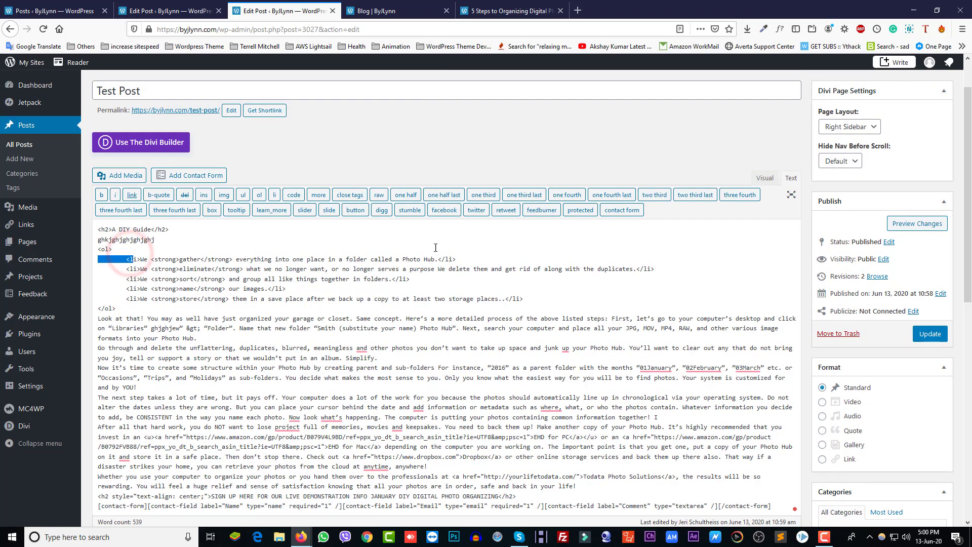
pyautogui.doubleClick(449, 259)
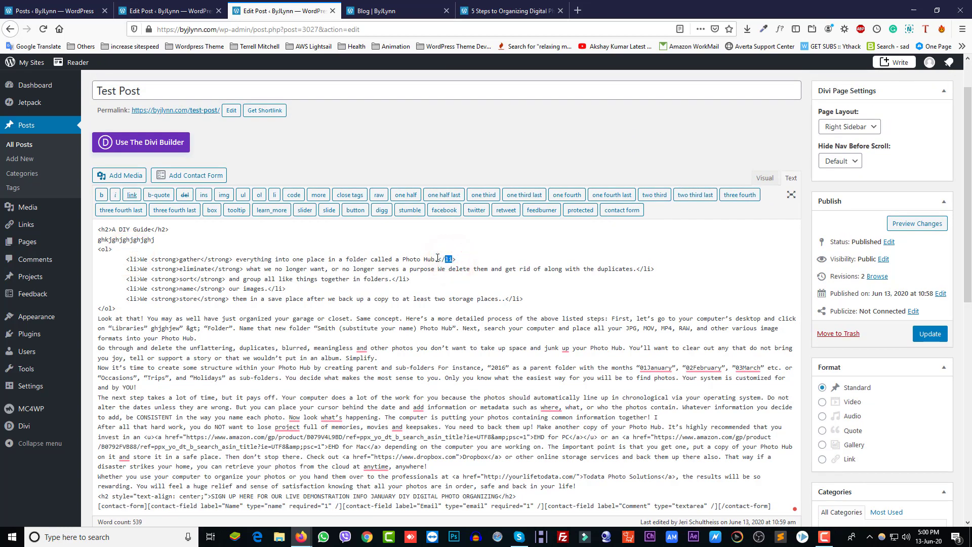
pyautogui.moveTo(437, 259)
pyautogui.mouseDown()
pyautogui.moveTo(236, 259)
pyautogui.moveTo(431, 261)
pyautogui.mouseUp()
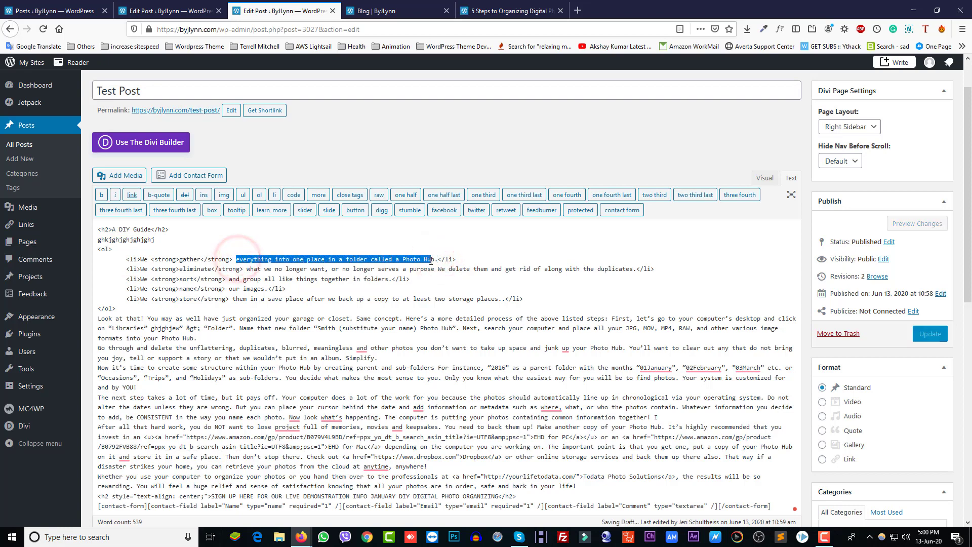
pyautogui.write('gfnjgfhjgffb')
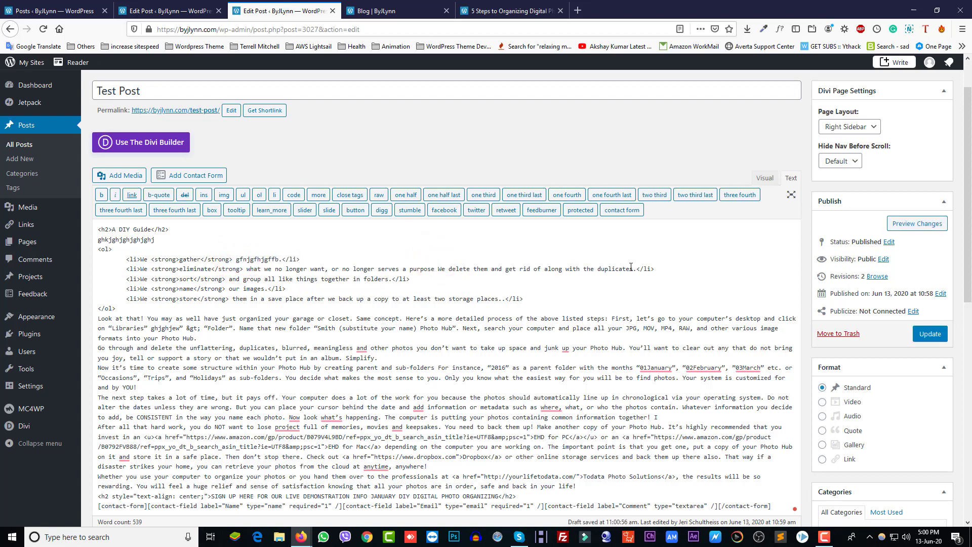
pyautogui.moveTo(636, 268); pyautogui.dragTo(247, 268)
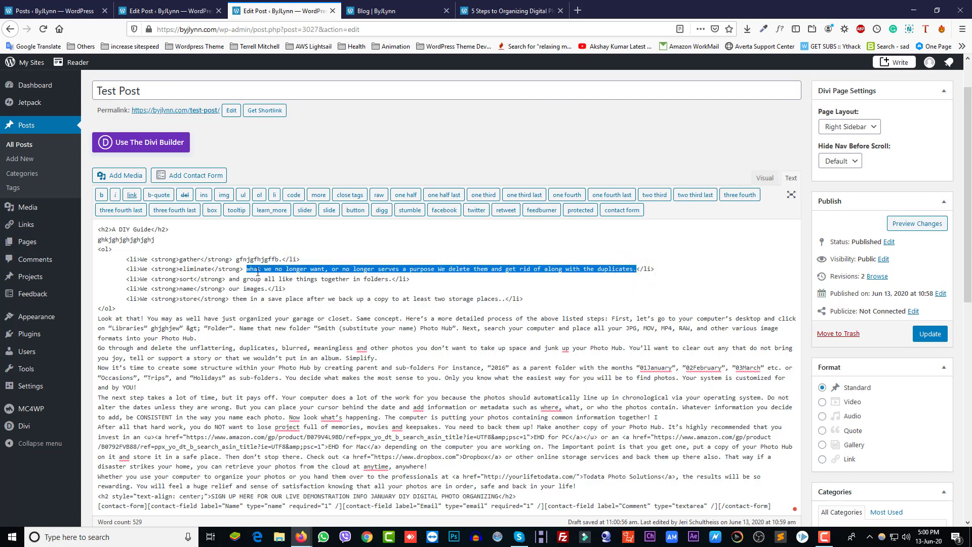
pyautogui.write('fghgfhgfhgfhgf')
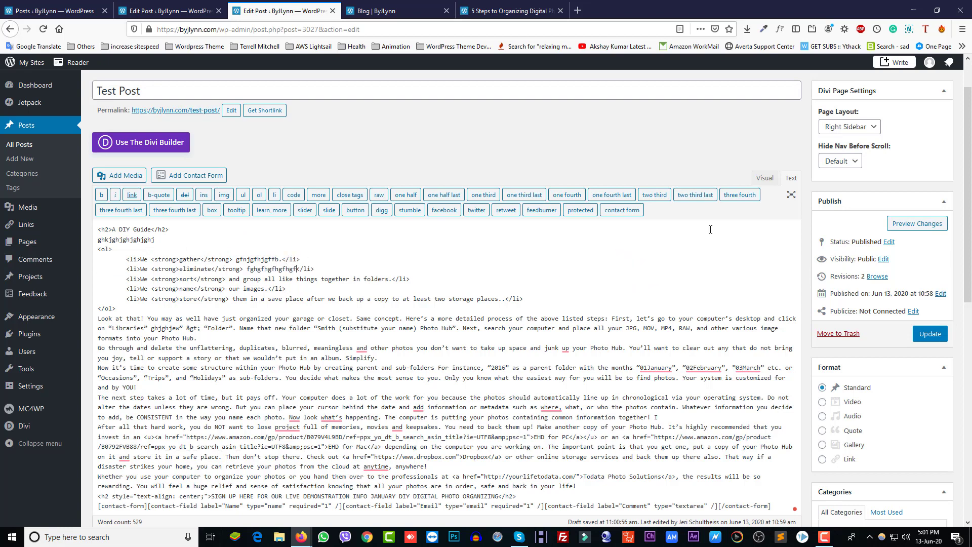
pyautogui.click(764, 179)
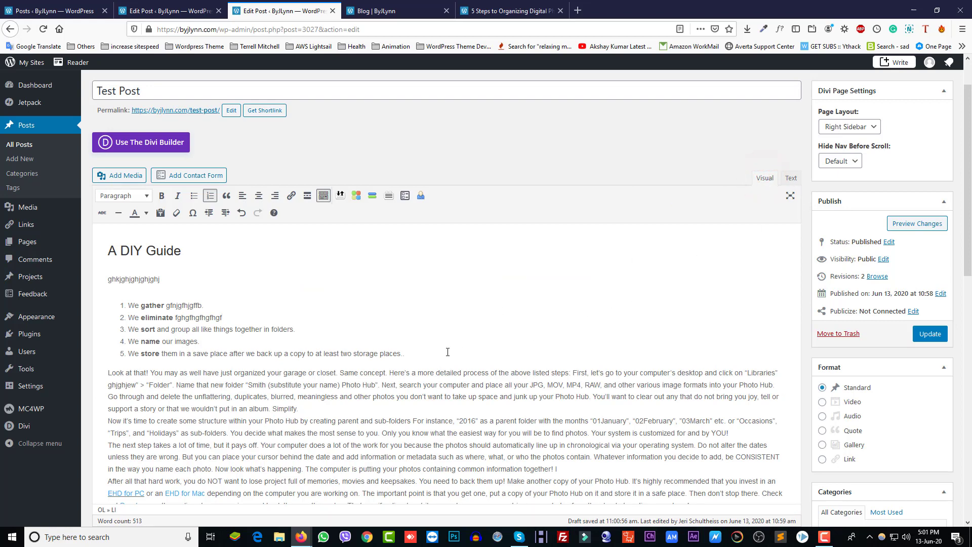
# Replace the body paragraphs below the list with three placeholder lines and update Test Post
pyautogui.scroll(-2, 203, 374)
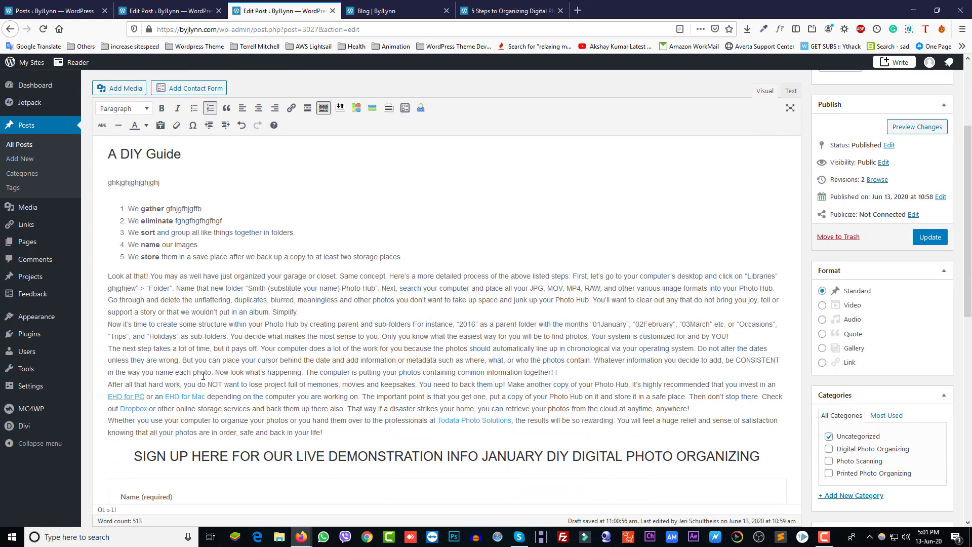
pyautogui.moveTo(326, 426); pyautogui.dragTo(116, 270)
pyautogui.write('dlfgjodfjgodf')
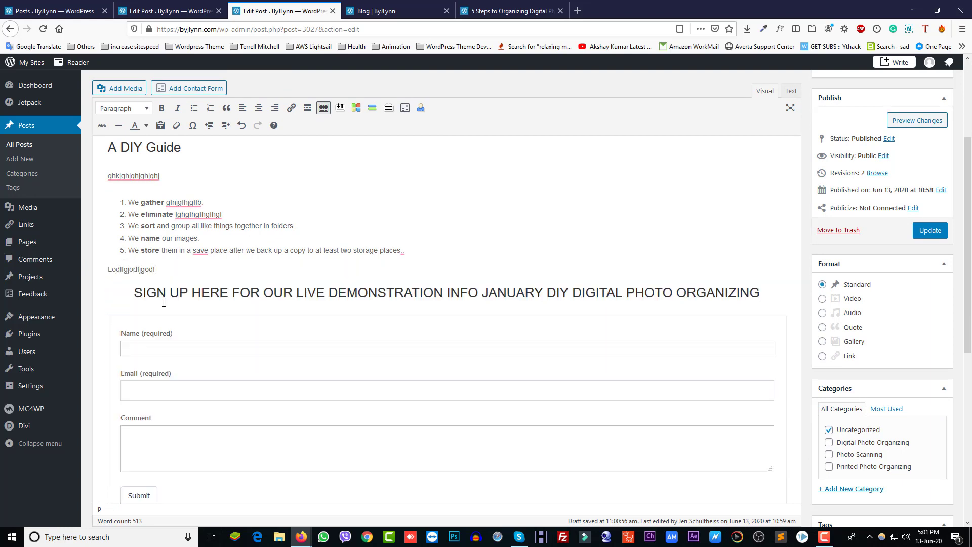
pyautogui.write('jgdf')
pyautogui.press('Return')
pyautogui.write('dfjgoidfjgodfjgdfg')
pyautogui.press('Return')
pyautogui.write('kgo;dfkg;dfkg')
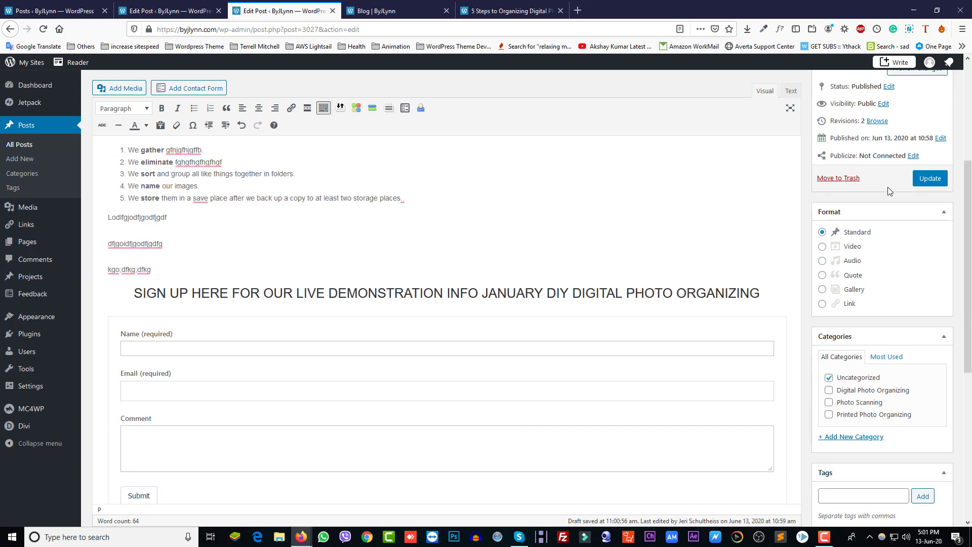
pyautogui.click(928, 182)
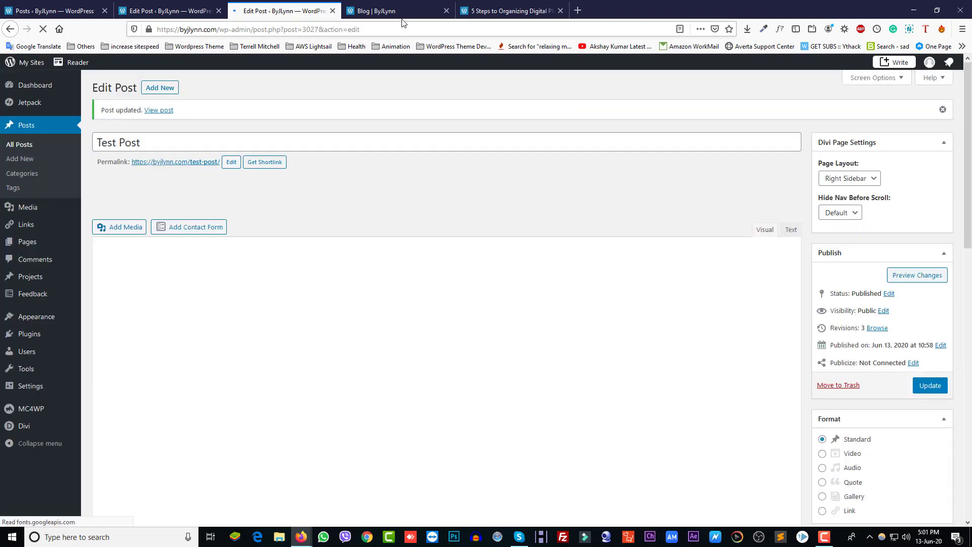
pyautogui.click(397, 12)
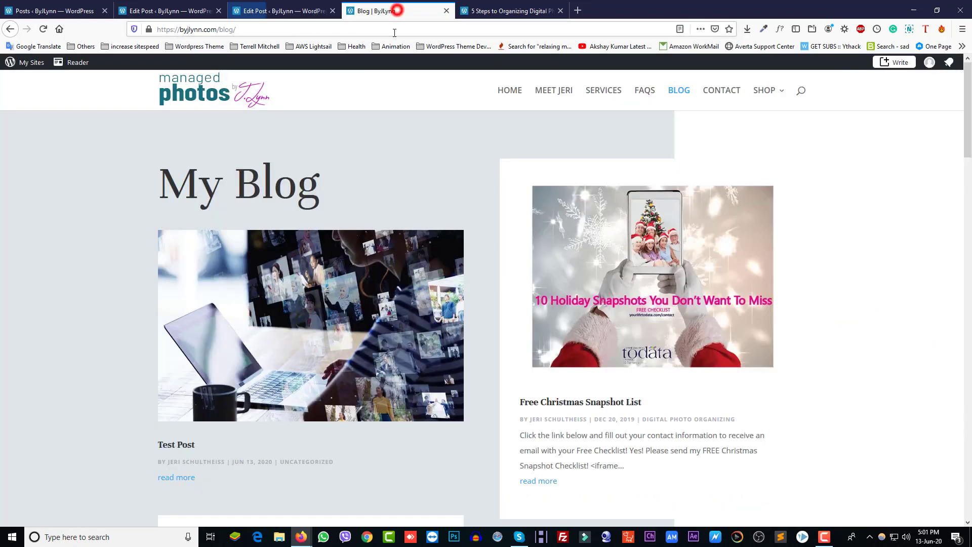
# Reload the live blog page and open the full Test Post
pyautogui.click(381, 29)
pyautogui.press('F5')
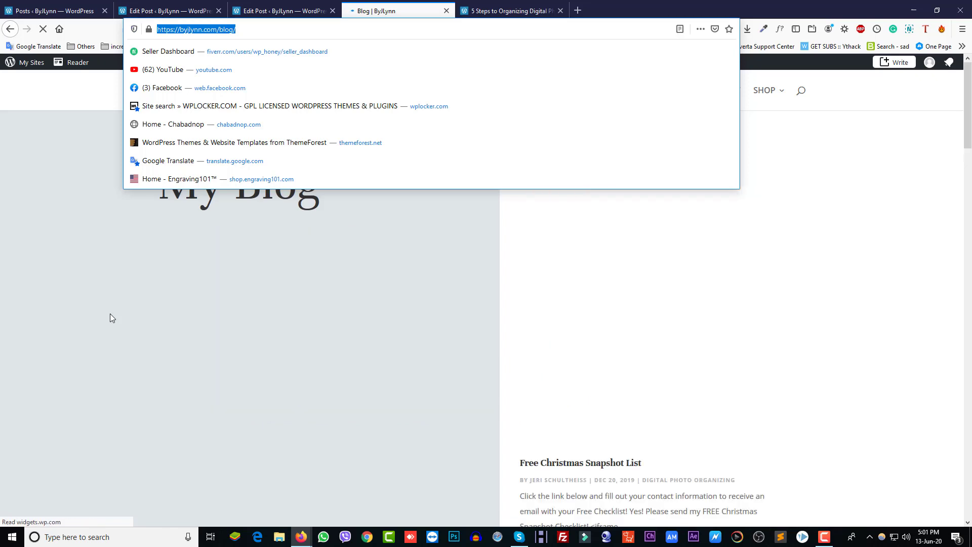
pyautogui.click(100, 299)
pyautogui.scroll(-3, 214, 281)
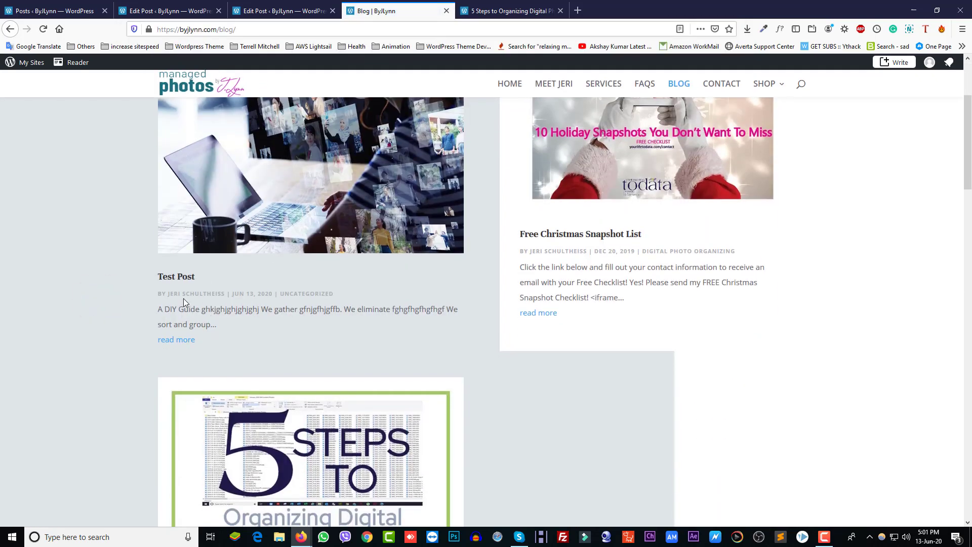
pyautogui.click(191, 341)
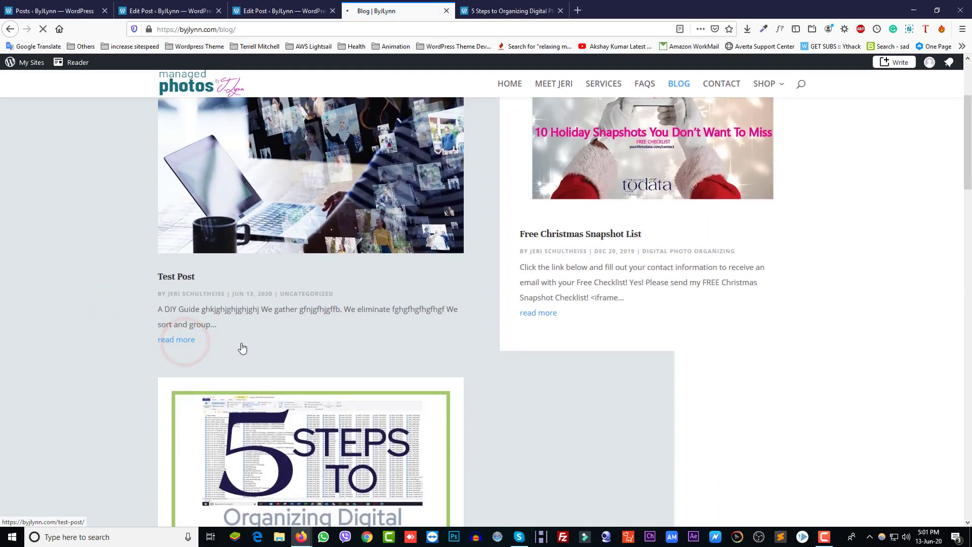
# Review Test Post's shortened content, close it, and go to All Posts in the editor
pyautogui.scroll(-10, 375, 323)
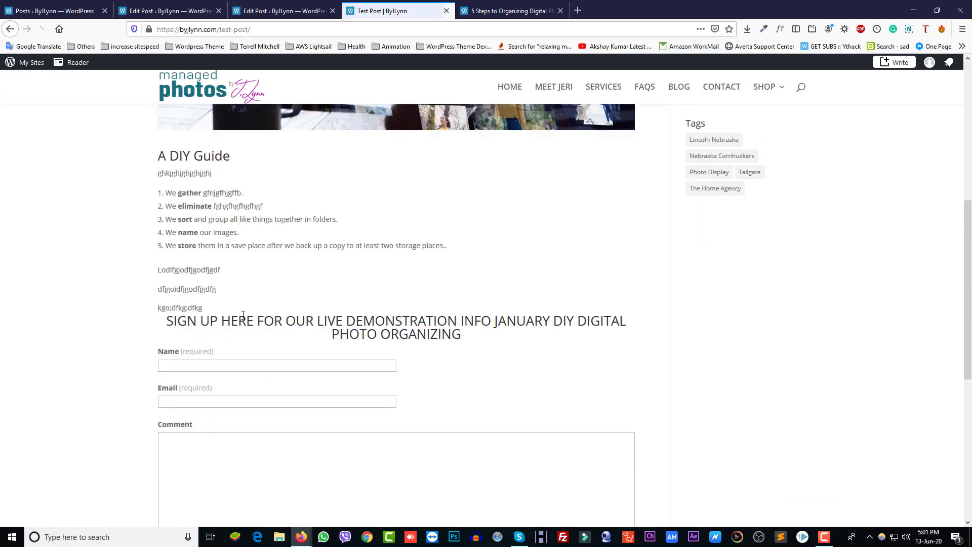
pyautogui.scroll(5, 240, 324)
pyautogui.moveTo(237, 253); pyautogui.dragTo(170, 201)
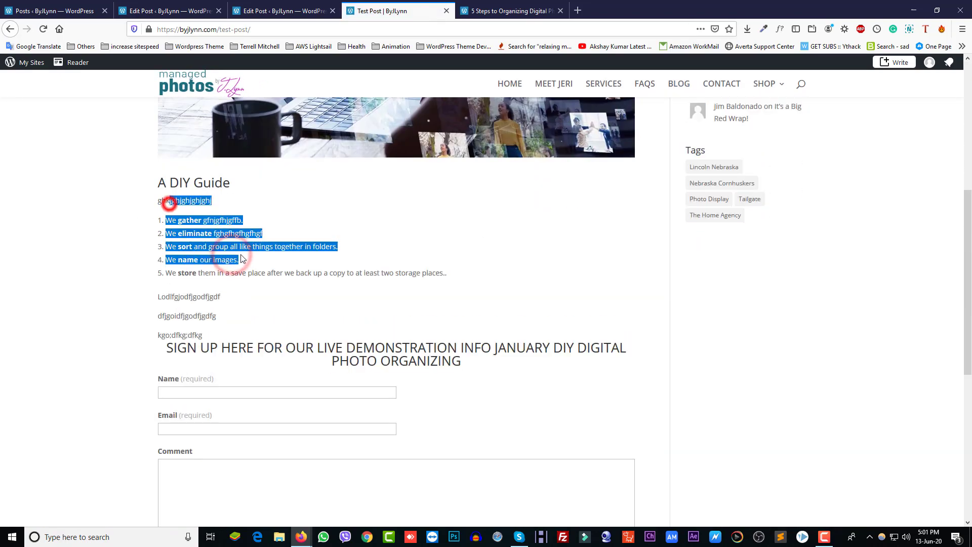
pyautogui.moveTo(381, 345); pyautogui.dragTo(181, 247)
pyautogui.scroll(2, 245, 286)
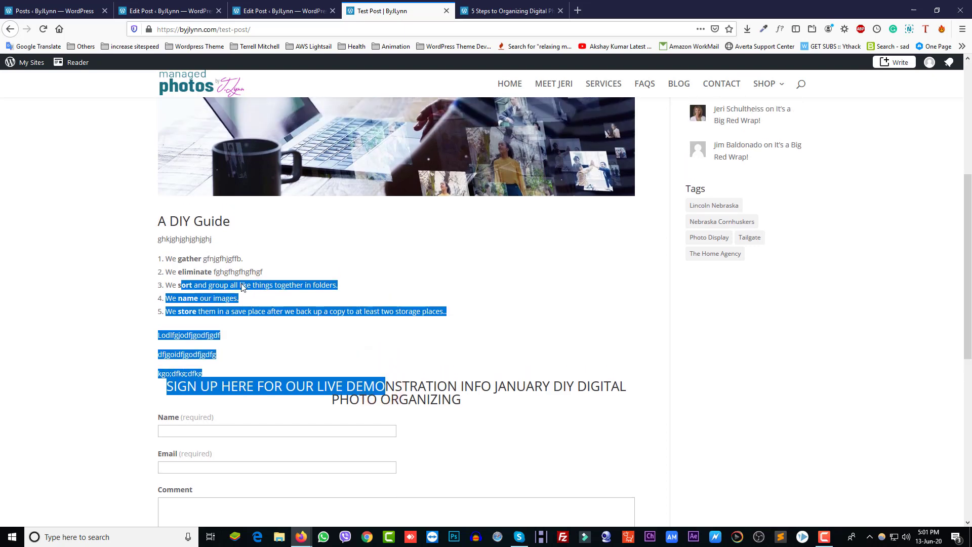
pyautogui.click(224, 280)
pyautogui.moveTo(256, 346); pyautogui.dragTo(178, 323)
pyautogui.scroll(5, 283, 253)
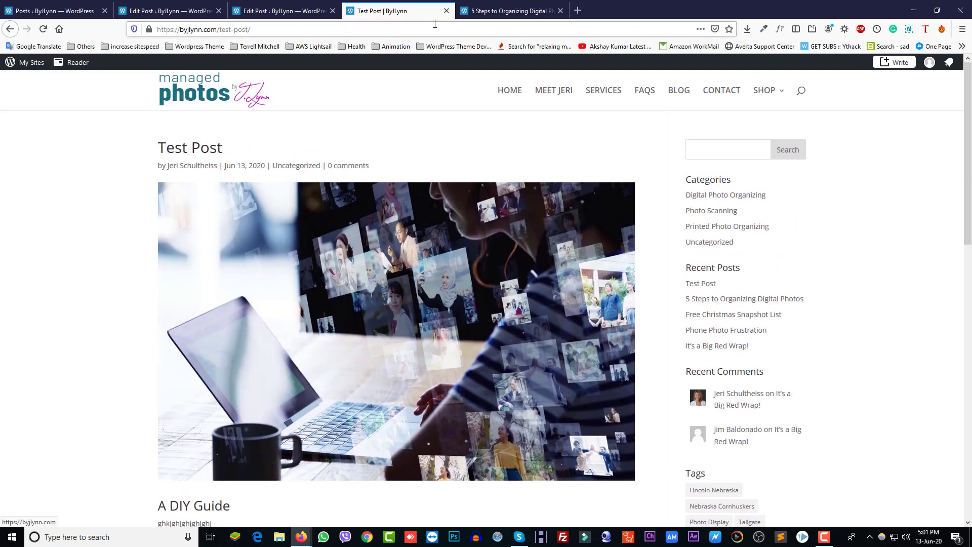
pyautogui.click(446, 11)
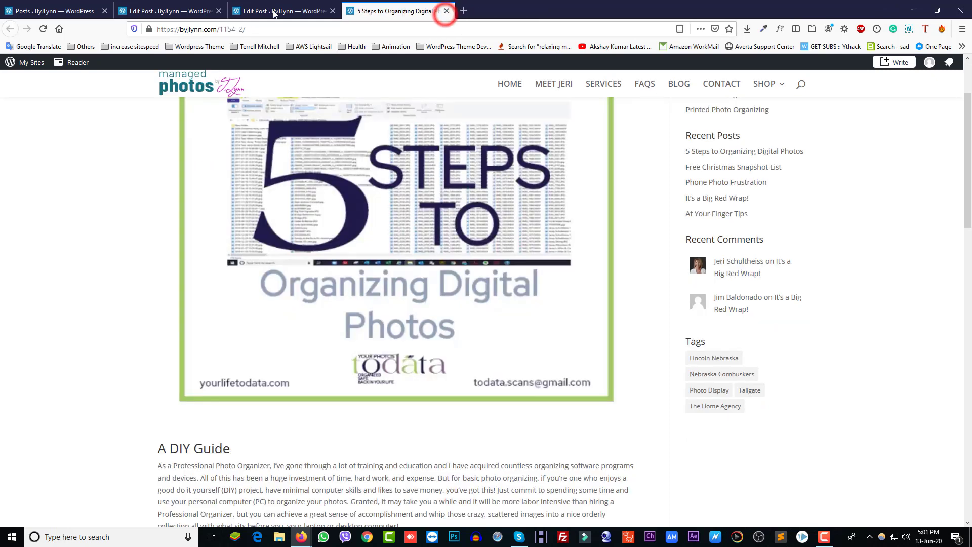
pyautogui.click(266, 11)
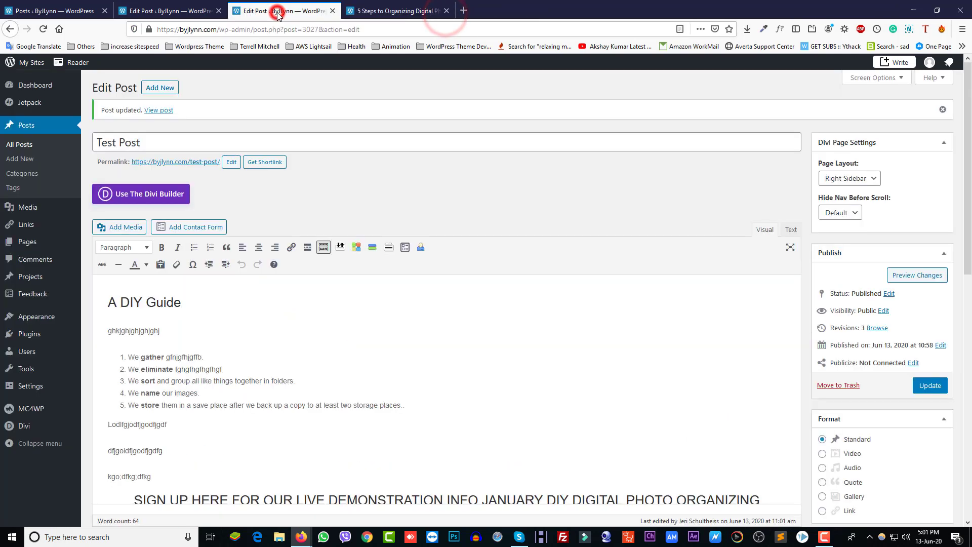
pyautogui.click(26, 146)
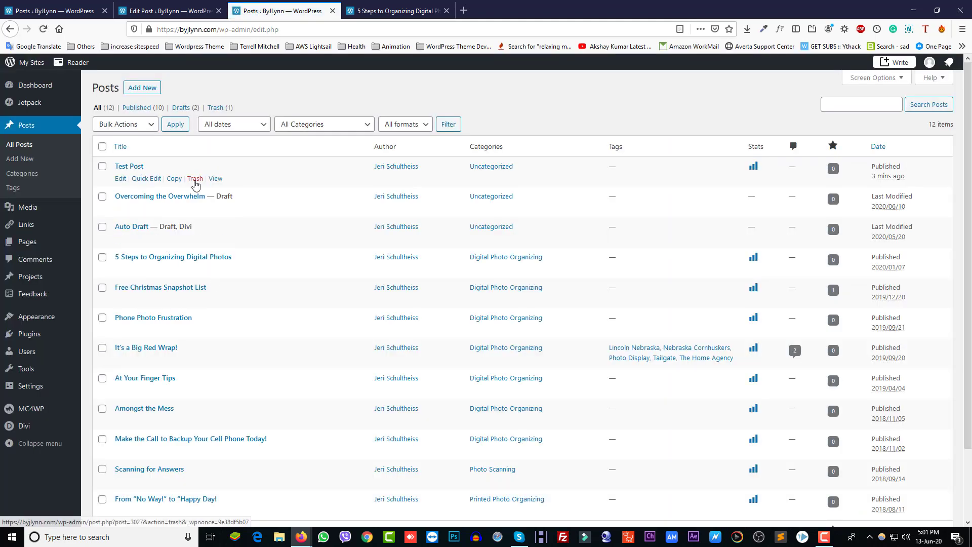
# Trash Test Post, open the site's contact page, and close the post editor tab
pyautogui.click(195, 178)
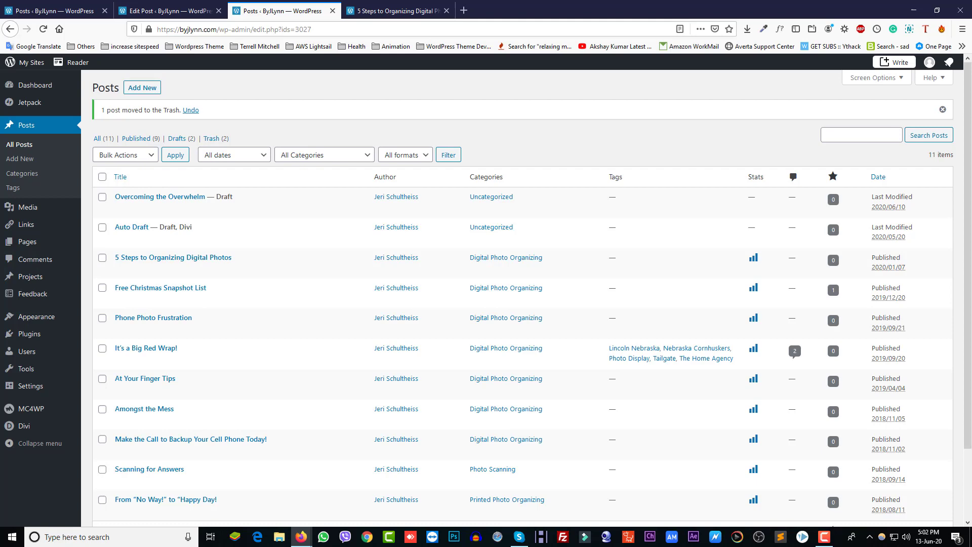
pyautogui.click(390, 10)
pyautogui.click(722, 91)
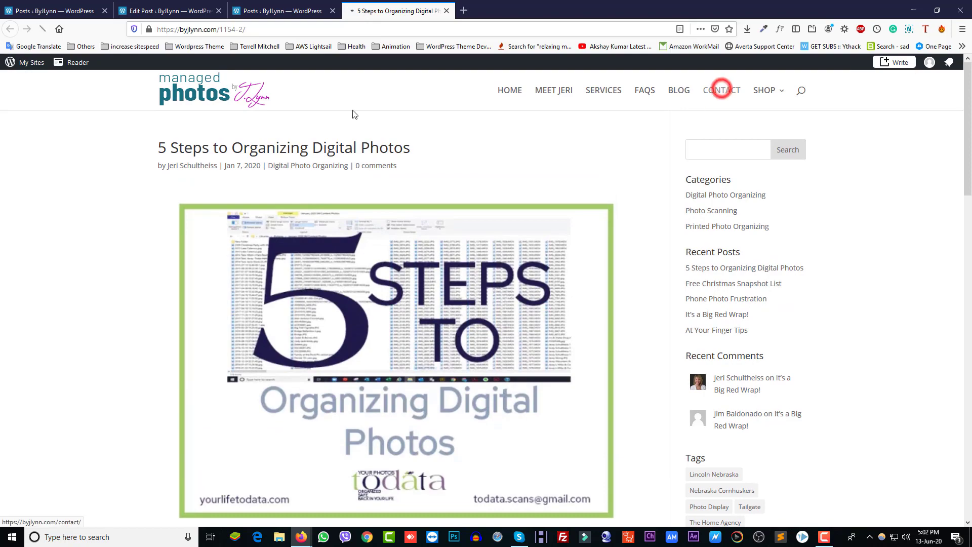
pyautogui.click(165, 11)
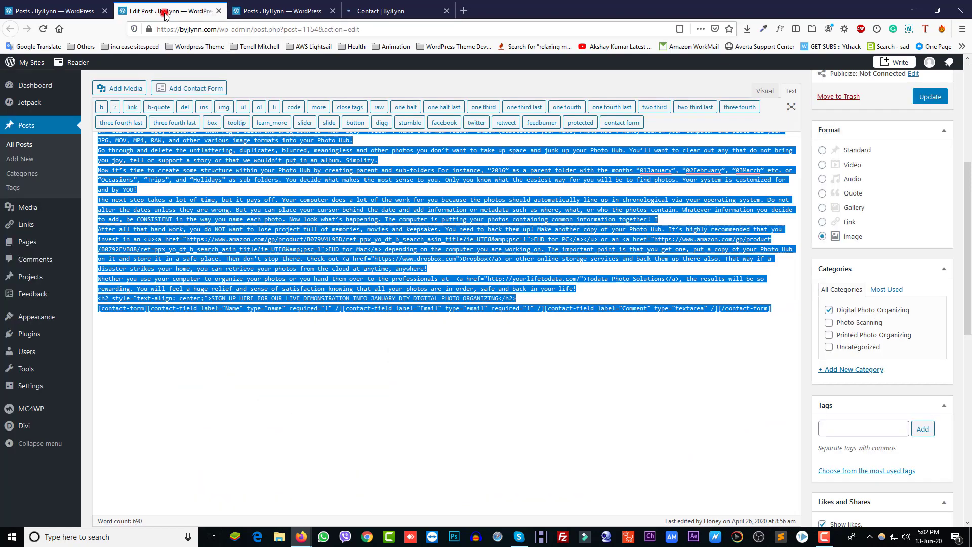
pyautogui.click(218, 10)
pyautogui.click(56, 11)
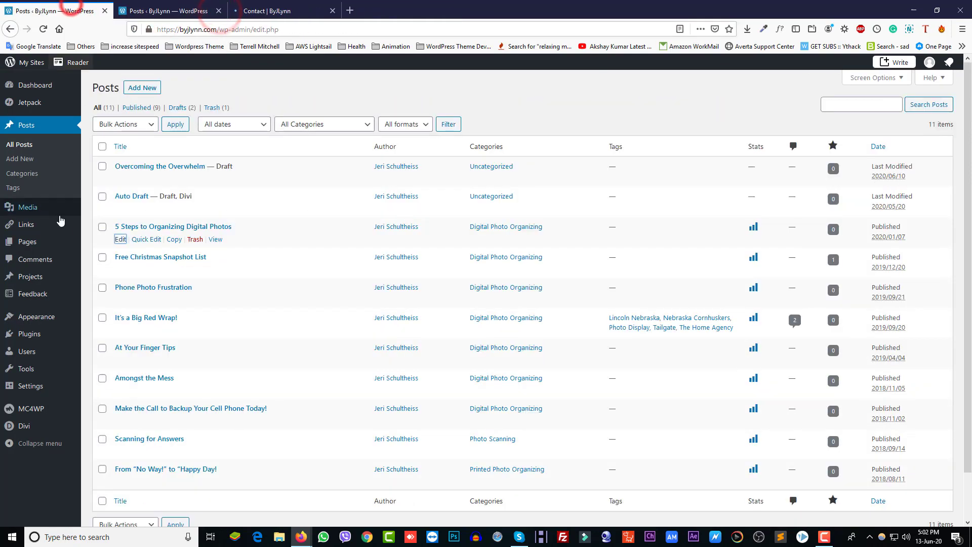
# From Pages, open the Contact page editor in a background tab
pyautogui.click(38, 243)
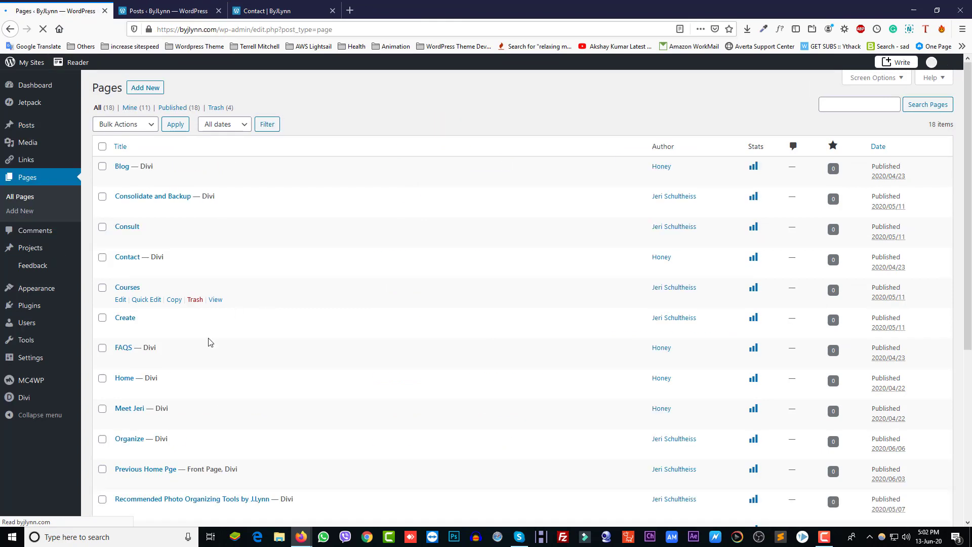
pyautogui.scroll(-4, 210, 341)
pyautogui.scroll(1, 190, 390)
pyautogui.scroll(3, 184, 371)
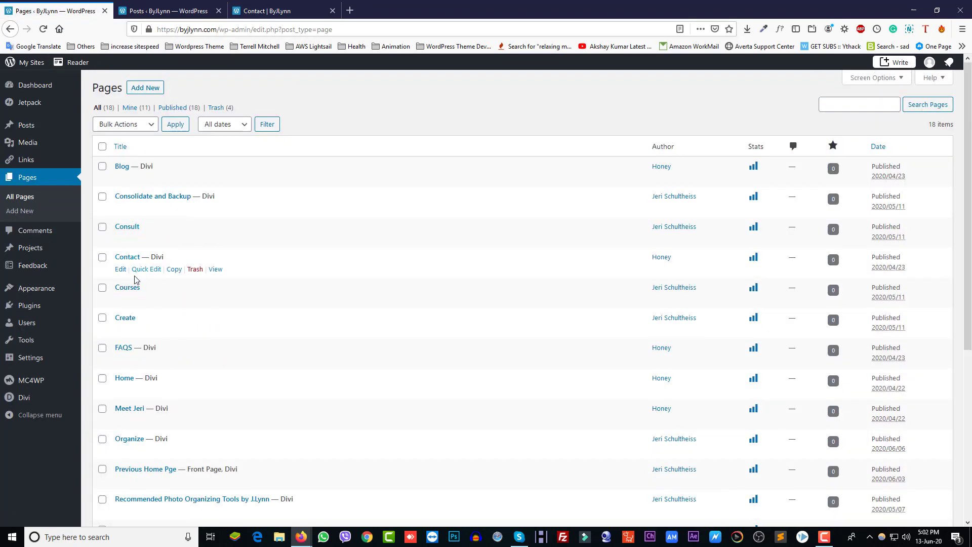
pyautogui.middleClick(121, 269)
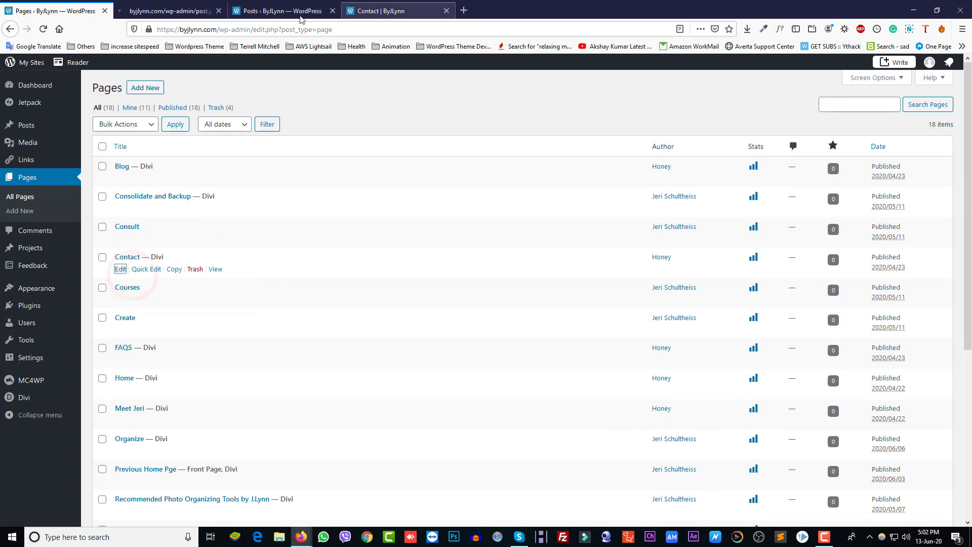
# Try the Name, Email Address, Phone Number and Message fields on the live Contact form
pyautogui.click(385, 10)
pyautogui.scroll(-5, 506, 278)
pyautogui.scroll(2, 558, 231)
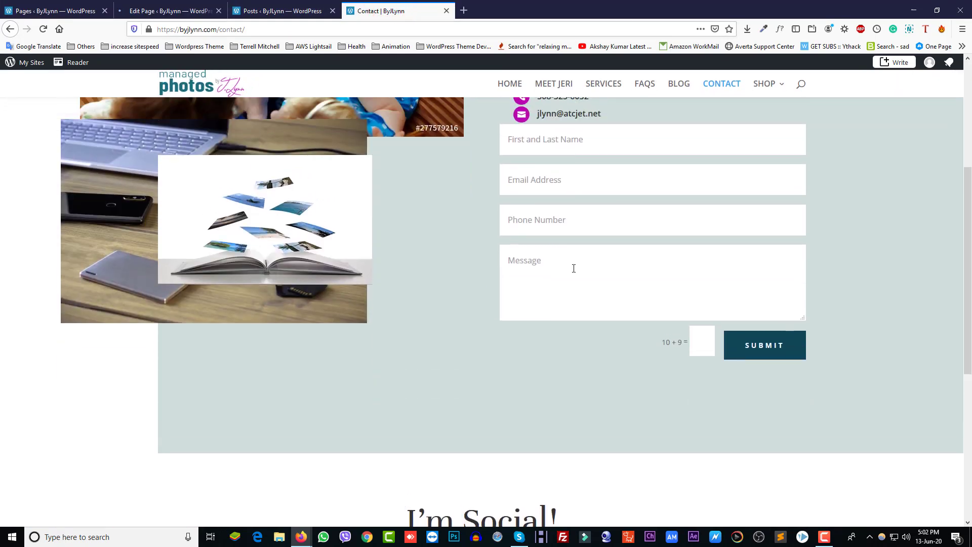
pyautogui.click(545, 211)
pyautogui.click(555, 265)
pyautogui.click(555, 294)
pyautogui.click(552, 328)
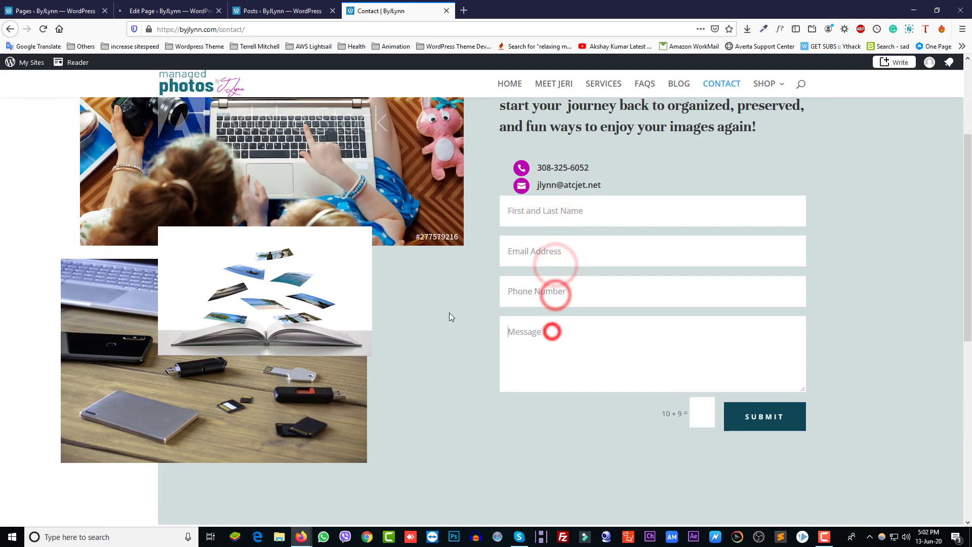
pyautogui.click(165, 10)
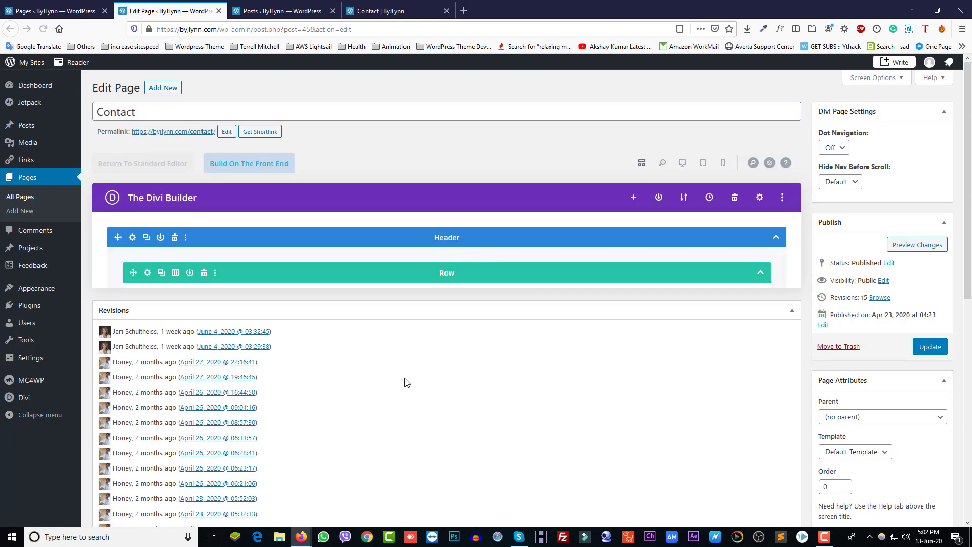
# Launch the Divi visual builder on the Contact page and scroll to its contact form
pyautogui.scroll(-5, 447, 414)
pyautogui.scroll(5, 250, 254)
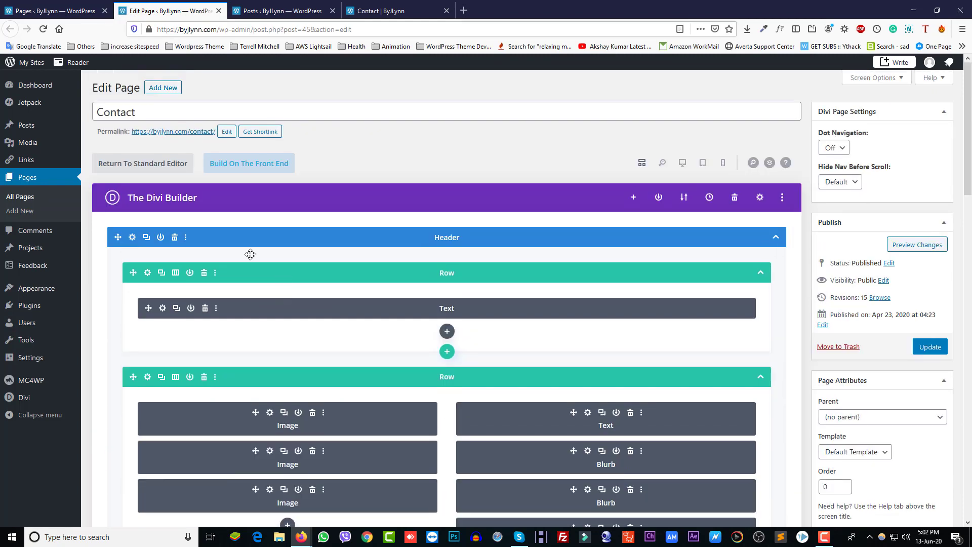
pyautogui.click(263, 167)
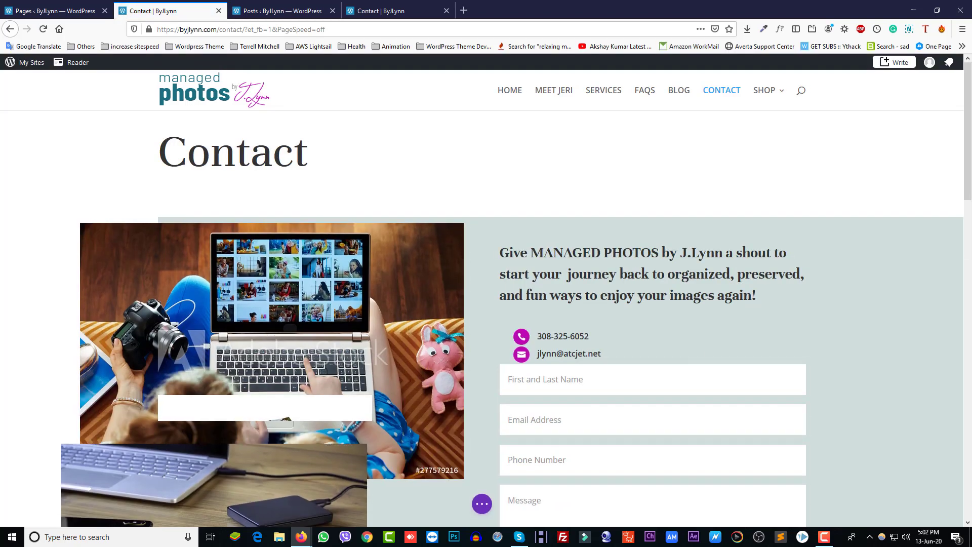
pyautogui.scroll(-3, 660, 290)
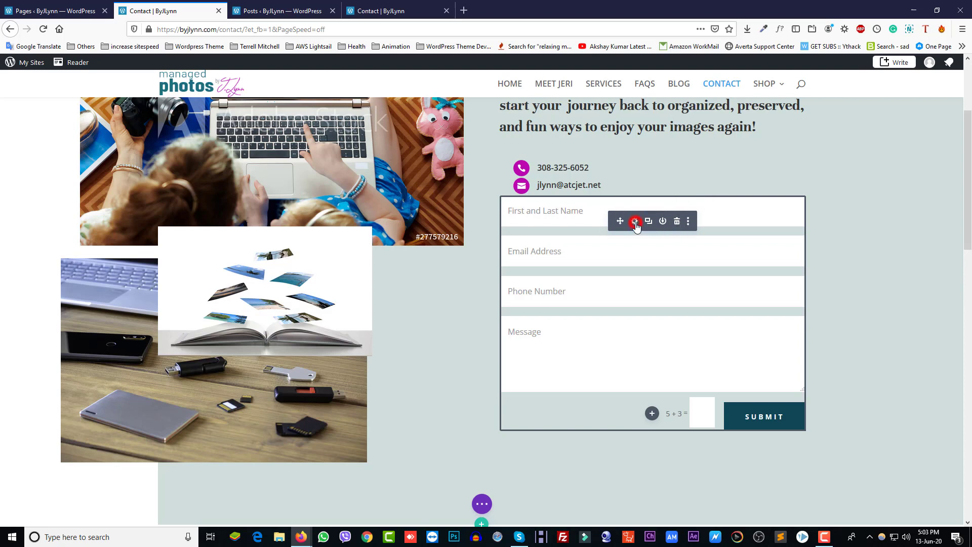
# Leave the contact form's Email Address setting empty, apply the module settings, and save the Contact page
pyautogui.click(635, 221)
pyautogui.scroll(-2, 667, 353)
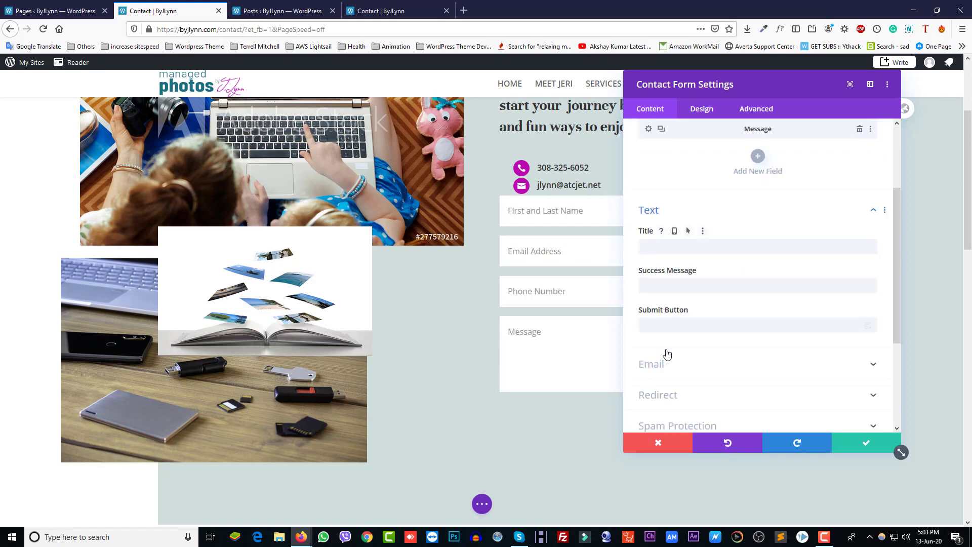
pyautogui.scroll(-2, 666, 354)
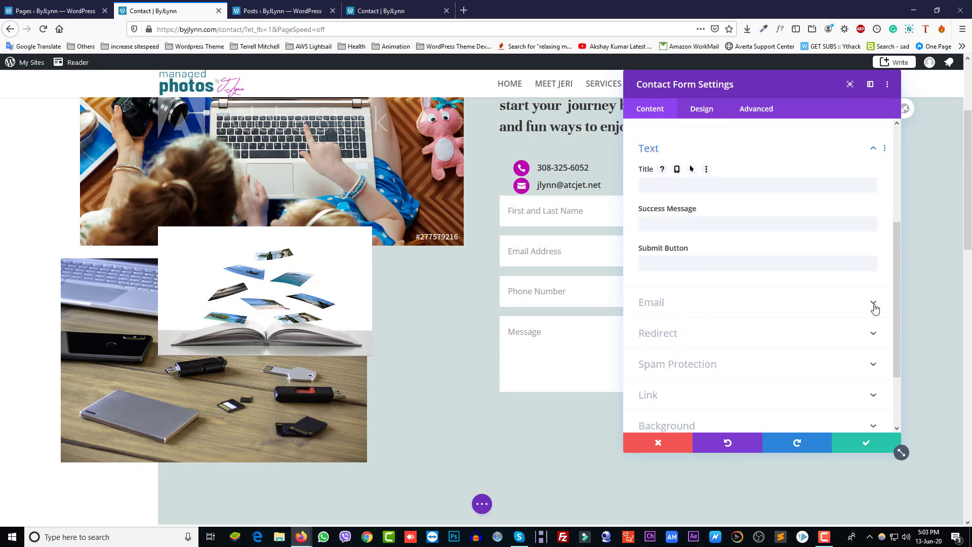
pyautogui.click(873, 303)
pyautogui.click(676, 166)
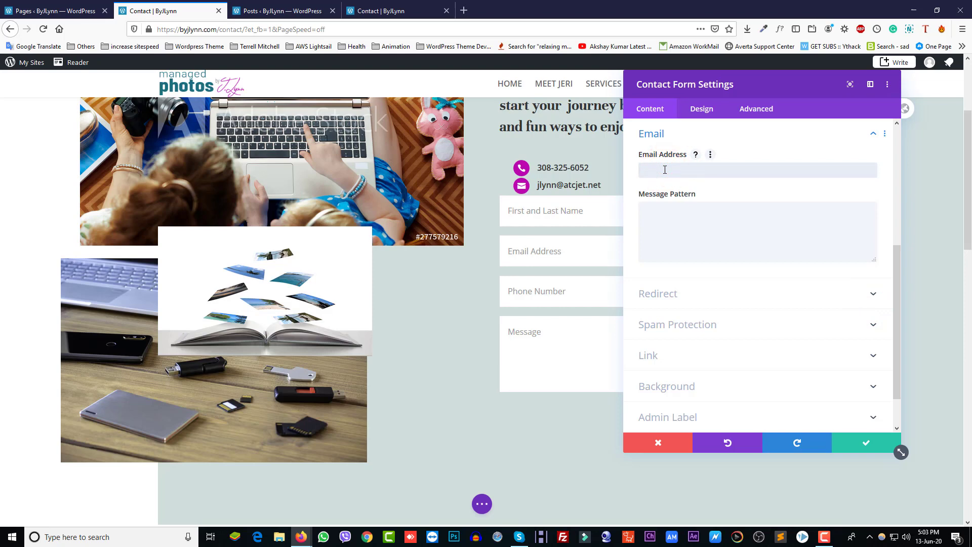
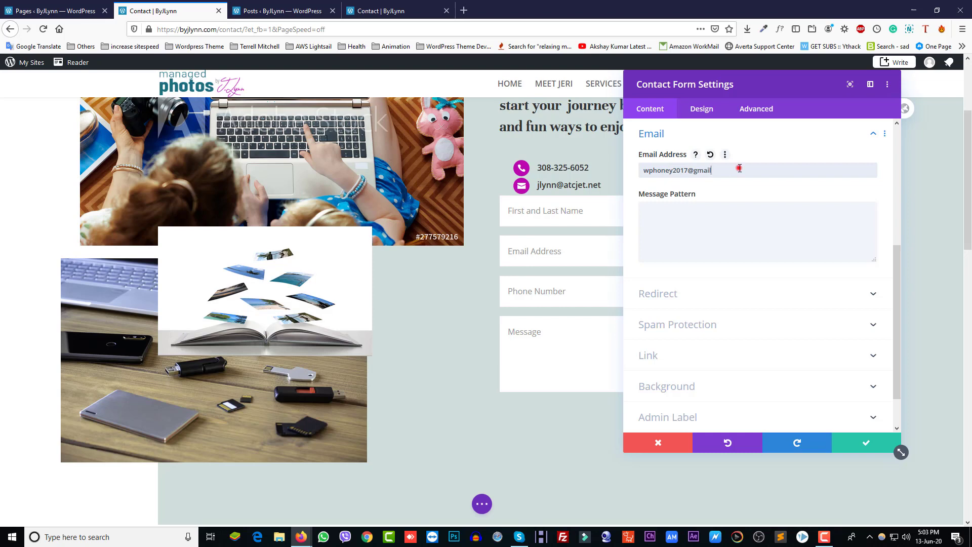
pyautogui.tripleClick(740, 168)
pyautogui.press('BackSpace')
pyautogui.click(852, 449)
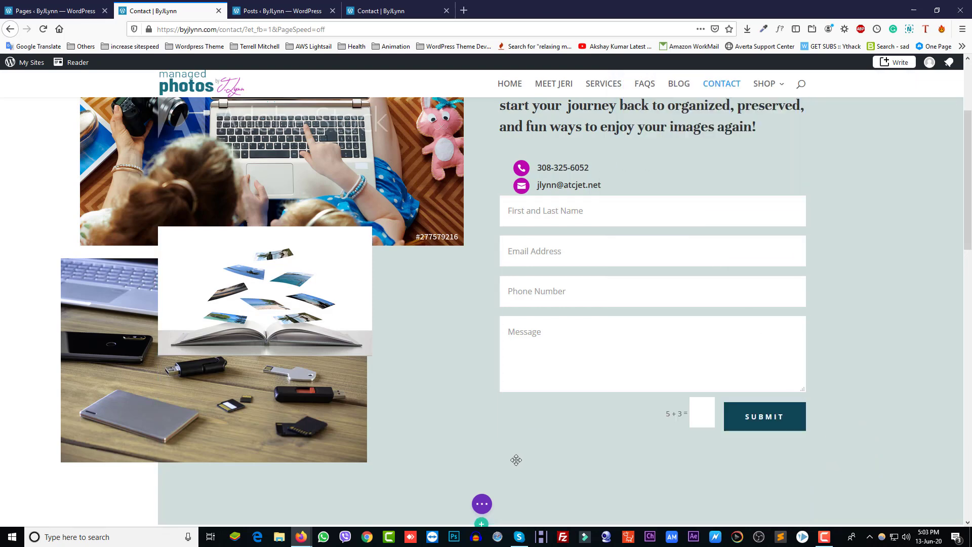
pyautogui.click(482, 503)
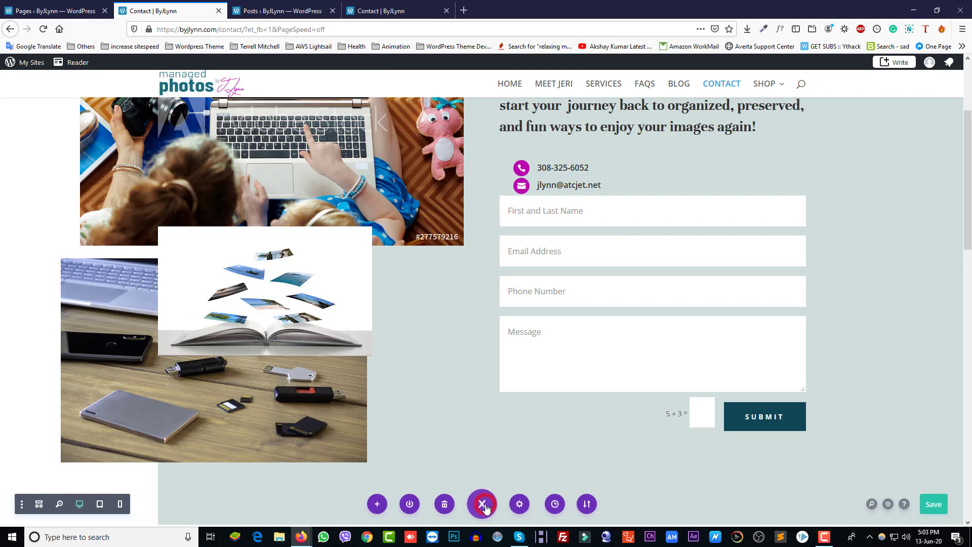
pyautogui.click(930, 507)
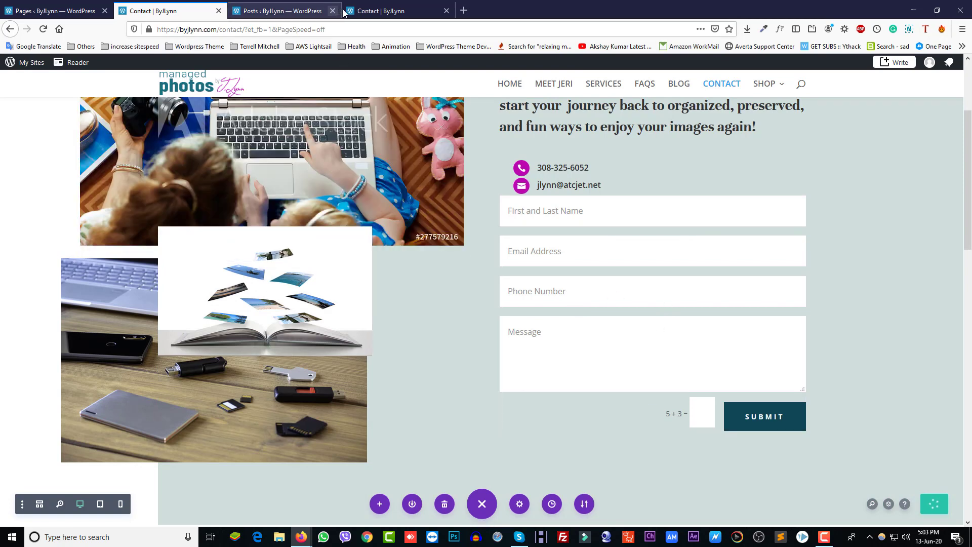
# Go to the live home page and scroll down to its Get Started form
pyautogui.click(377, 12)
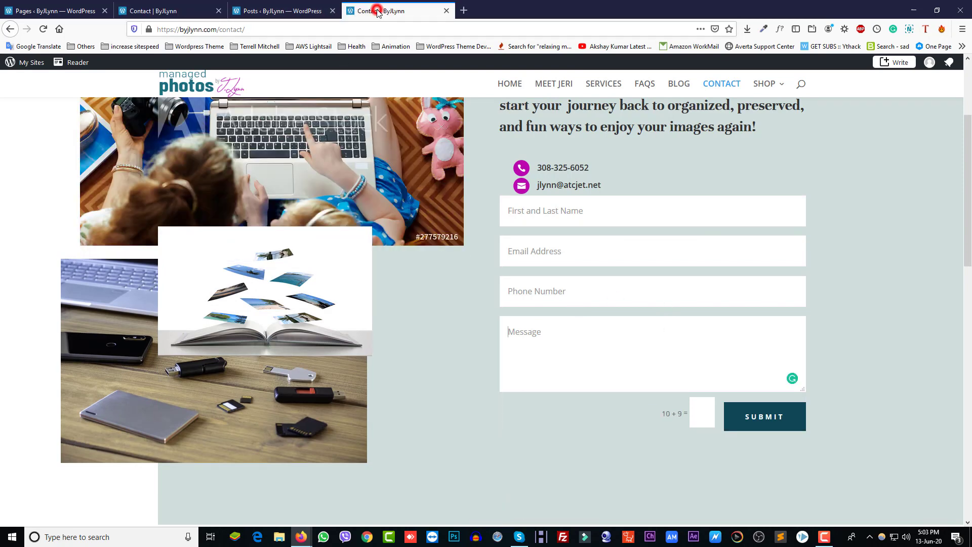
pyautogui.click(509, 81)
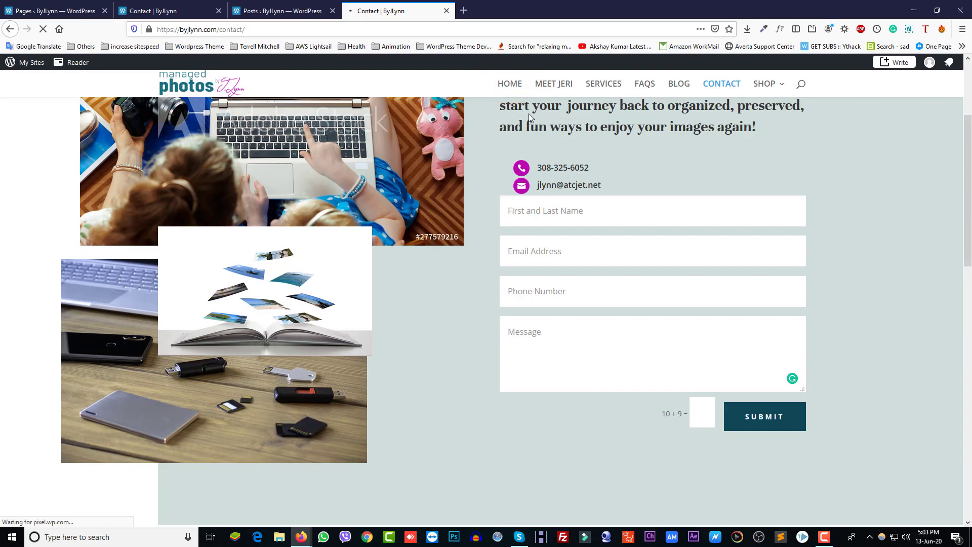
pyautogui.scroll(-20, 542, 437)
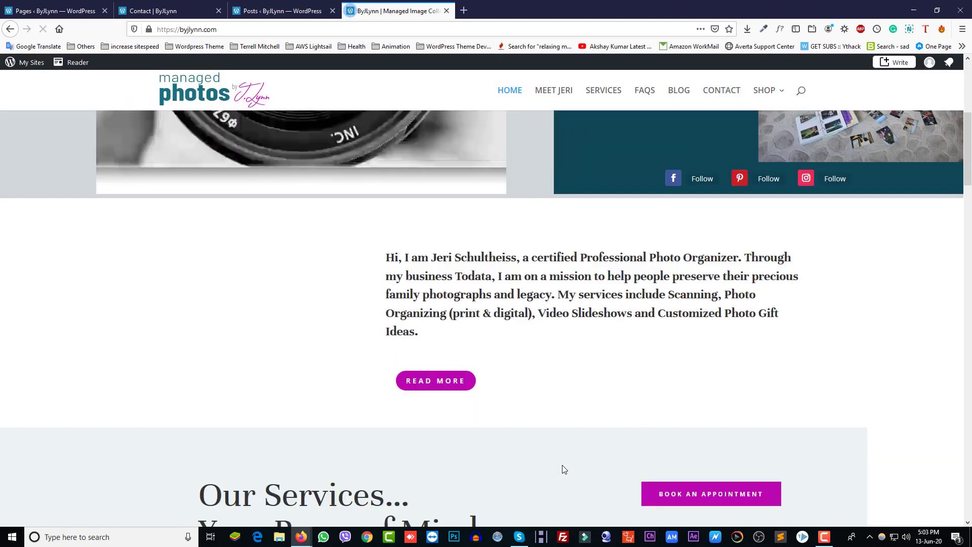
pyautogui.scroll(-20, 568, 475)
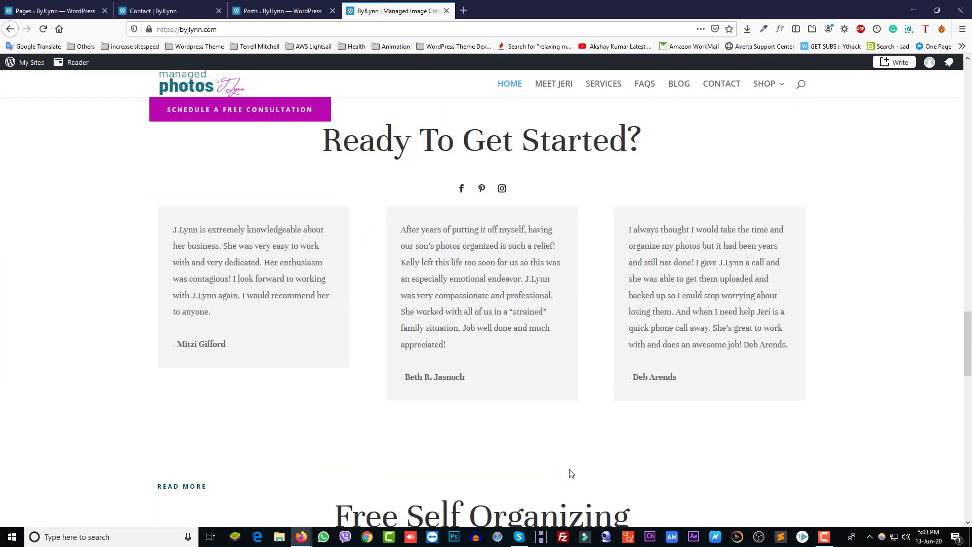
pyautogui.scroll(-5, 568, 474)
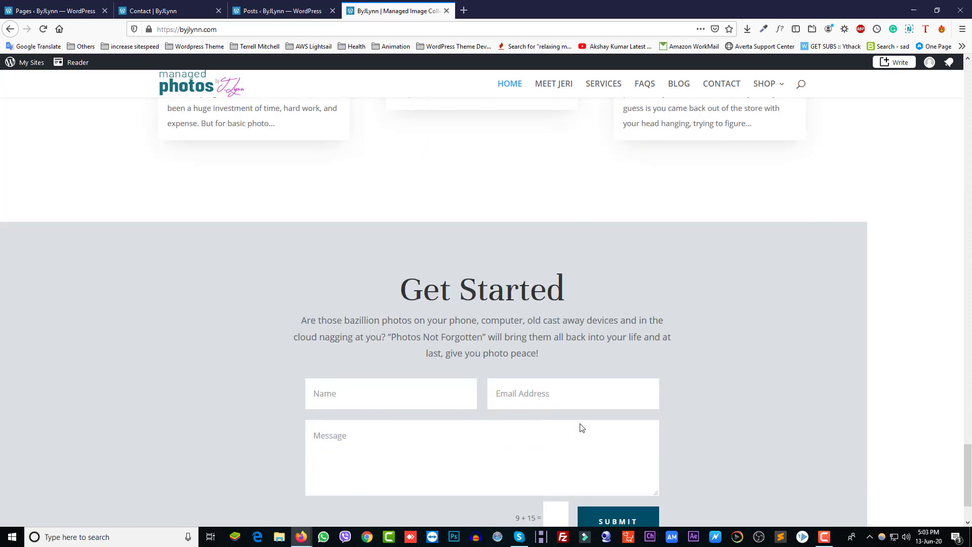
pyautogui.scroll(-2, 436, 432)
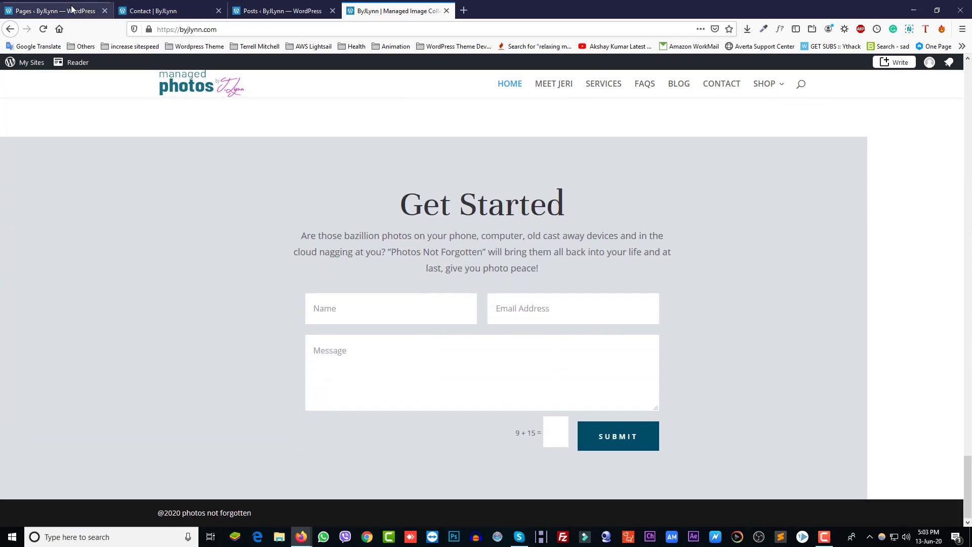
# Open the Home page editor in a new tab from the Pages list
pyautogui.click(71, 10)
pyautogui.scroll(-3, 206, 401)
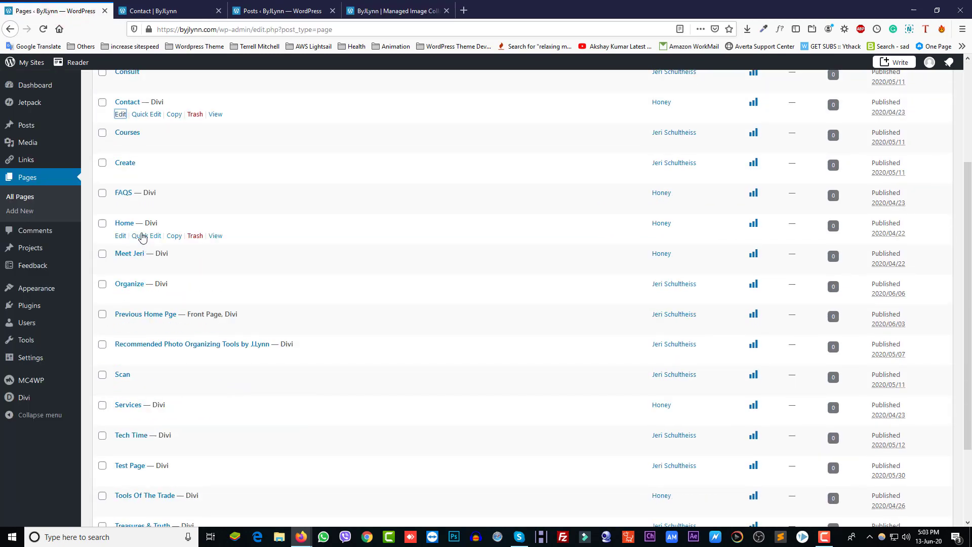
pyautogui.rightClick(124, 240)
pyautogui.click(147, 242)
pyautogui.click(190, 11)
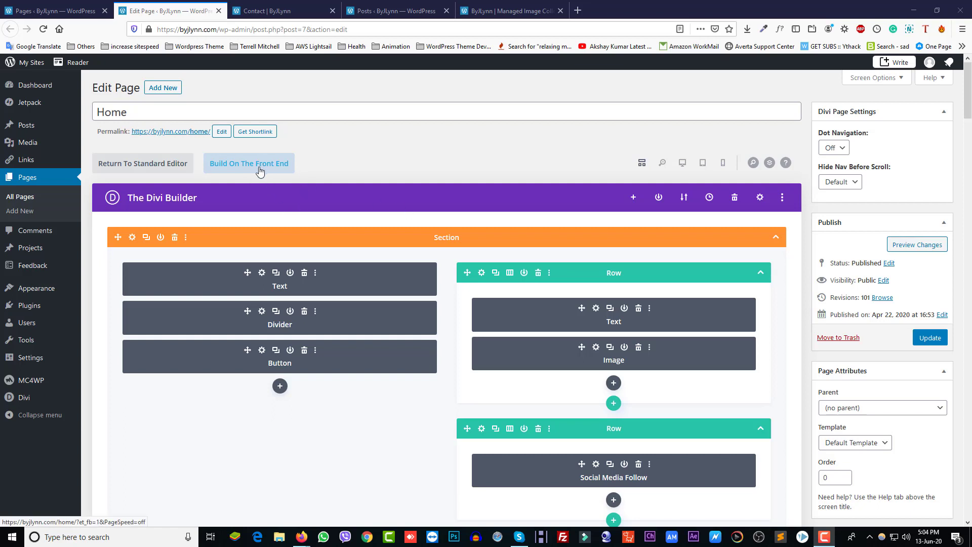
# Open the Home page in the visual builder and apply the Get Started form's email settings
pyautogui.click(259, 169)
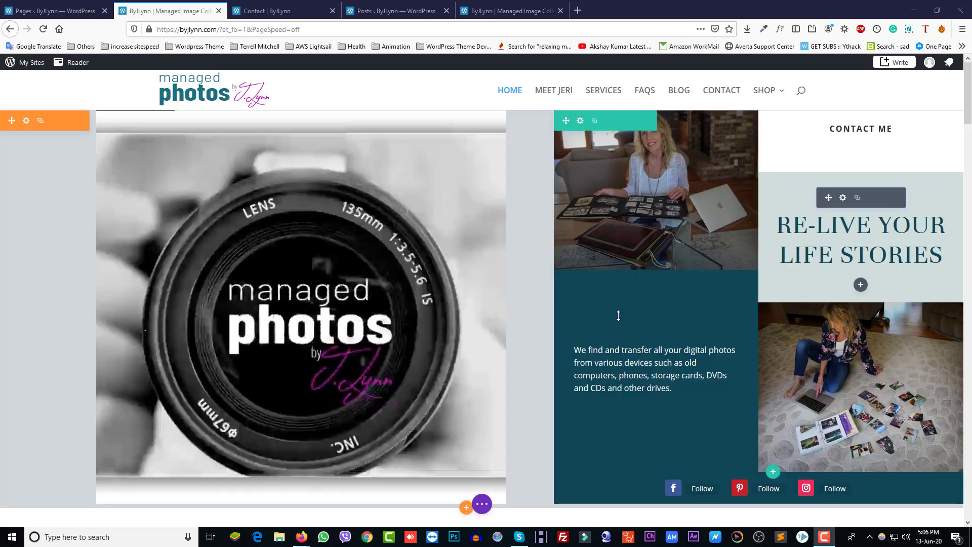
pyautogui.scroll(-10, 616, 315)
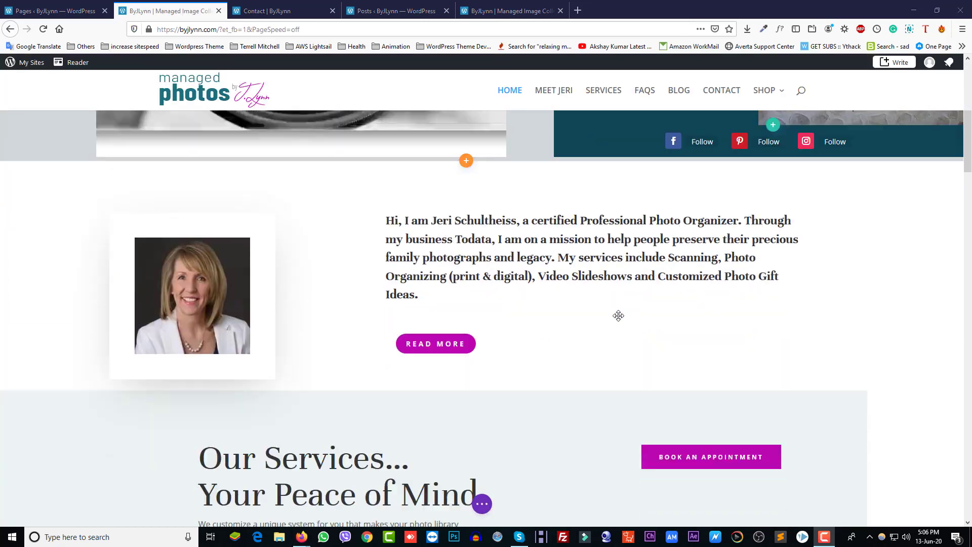
pyautogui.scroll(-20, 613, 315)
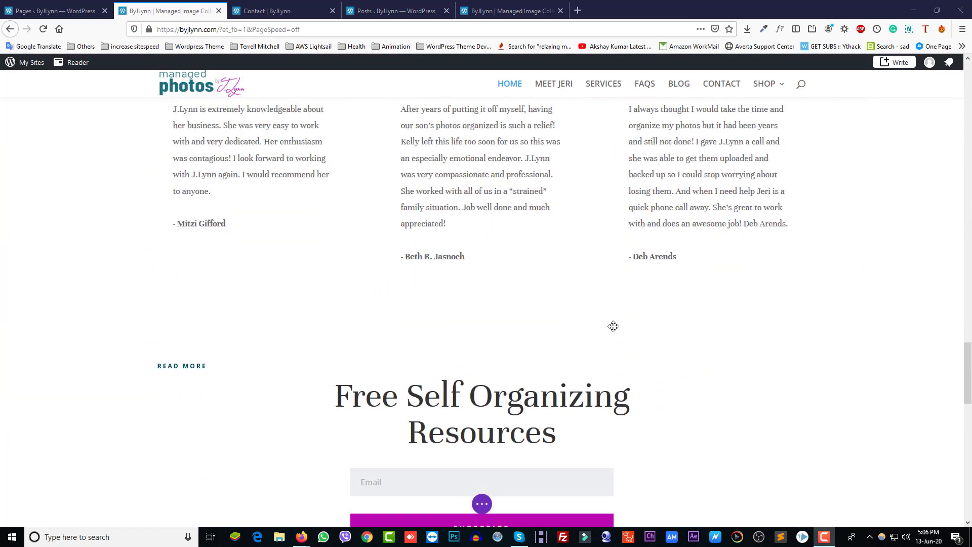
pyautogui.scroll(-10, 613, 326)
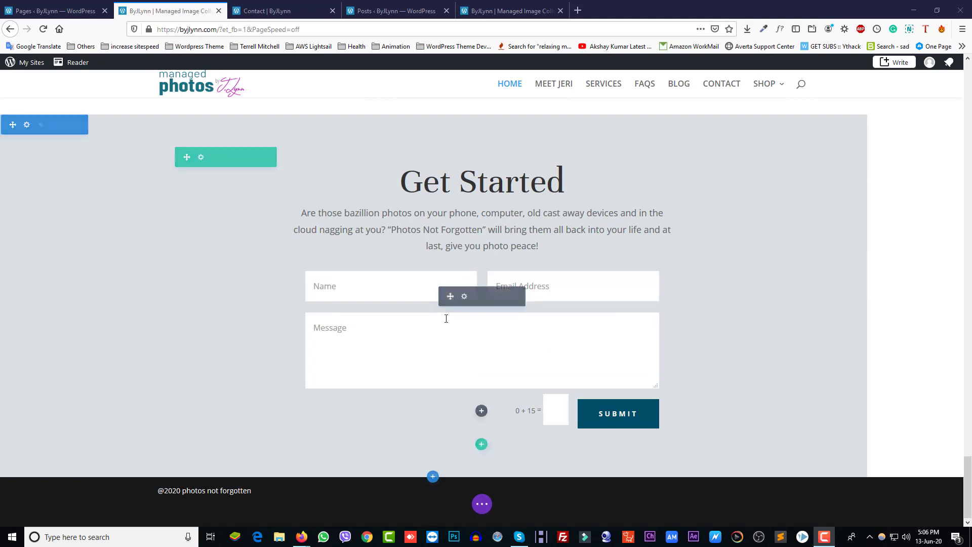
pyautogui.click(464, 297)
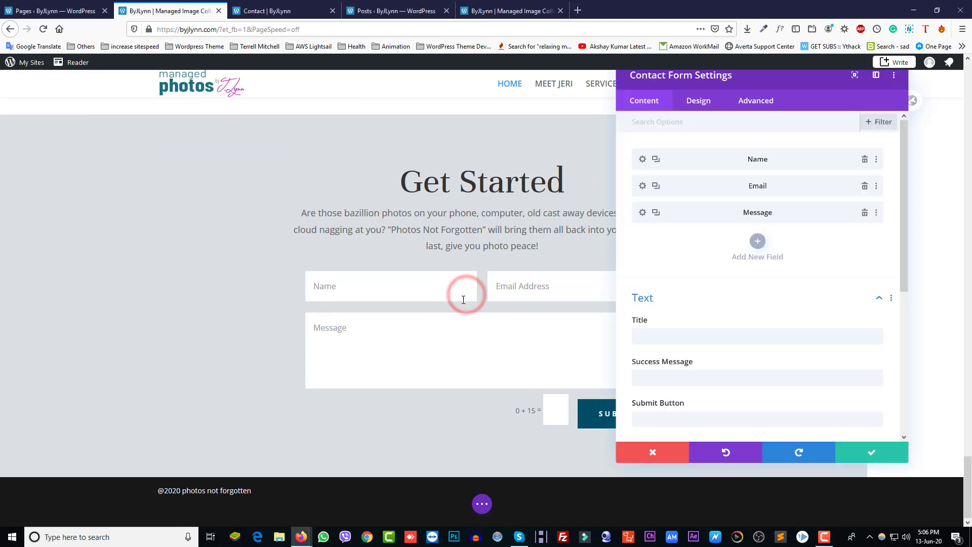
pyautogui.scroll(-5, 726, 331)
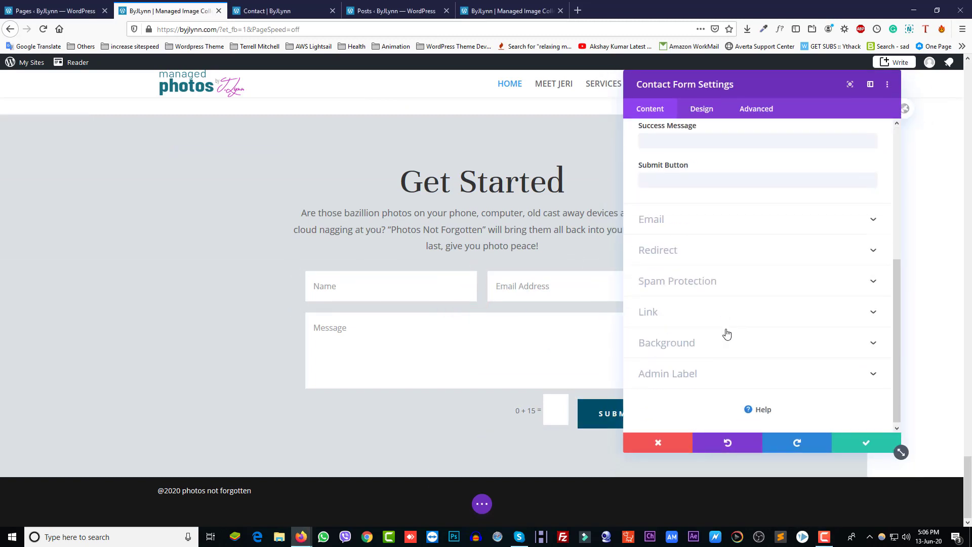
pyautogui.click(687, 221)
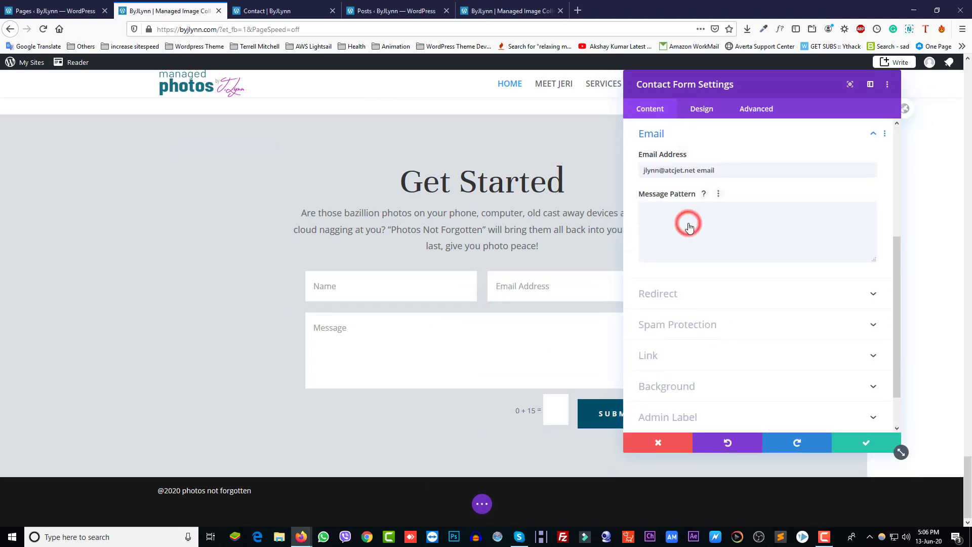
pyautogui.tripleClick(718, 171)
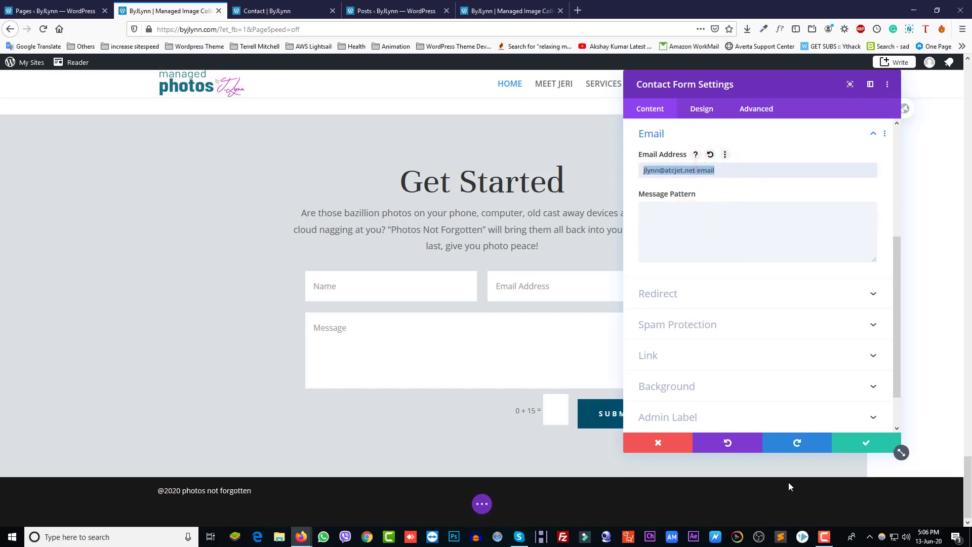
pyautogui.click(867, 443)
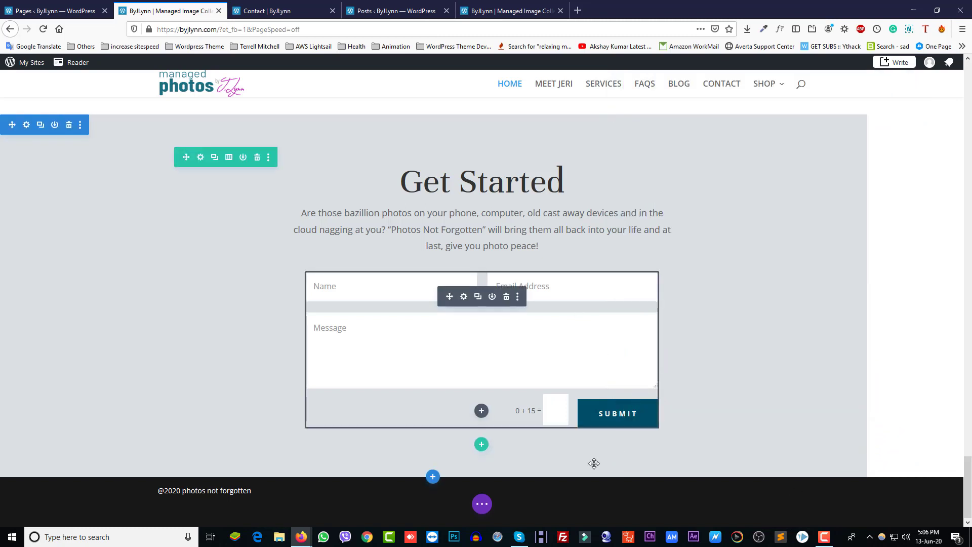
# Save the Home page changes and close its editing tab
pyautogui.click(482, 503)
pyautogui.click(934, 505)
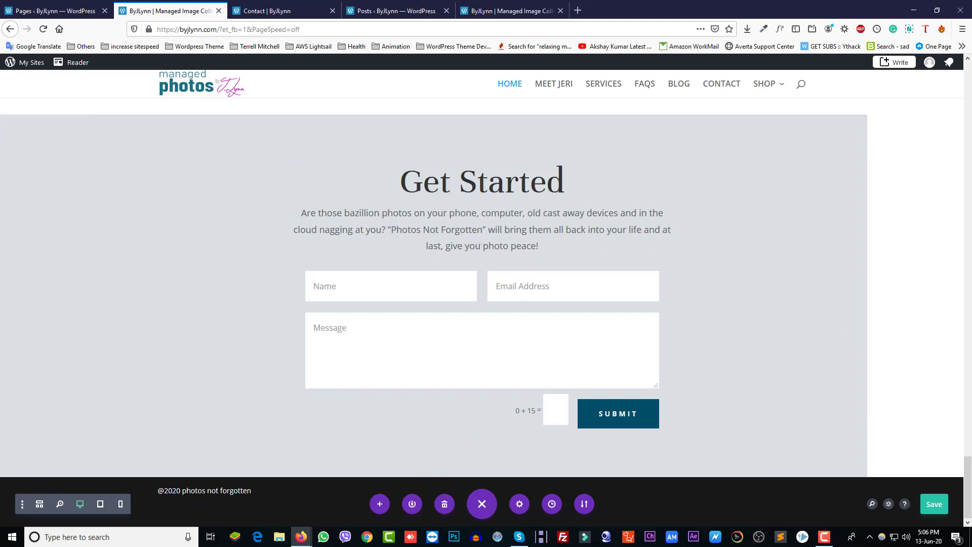
pyautogui.click(219, 11)
# Open the Add New page editor in a separate browser tab
pyautogui.scroll(-3, 198, 330)
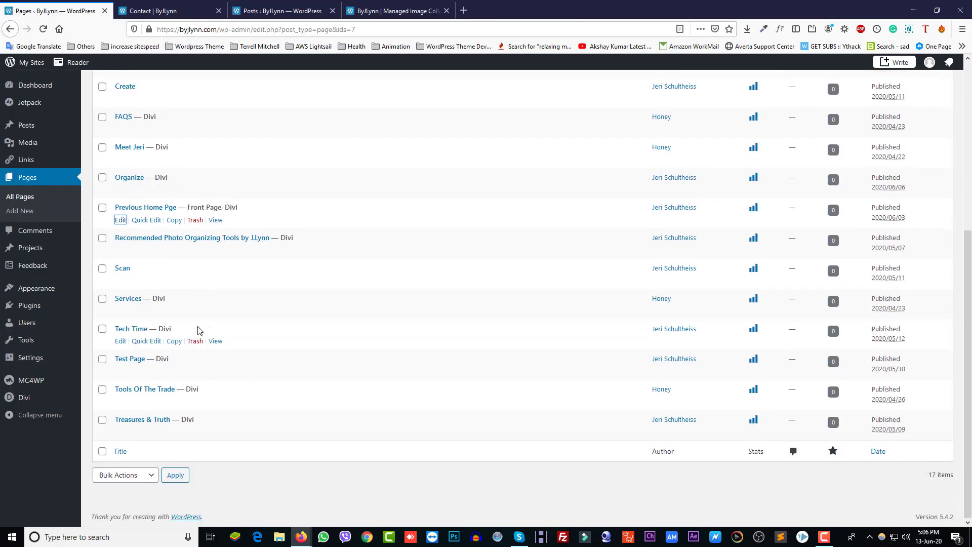
pyautogui.scroll(5, 198, 330)
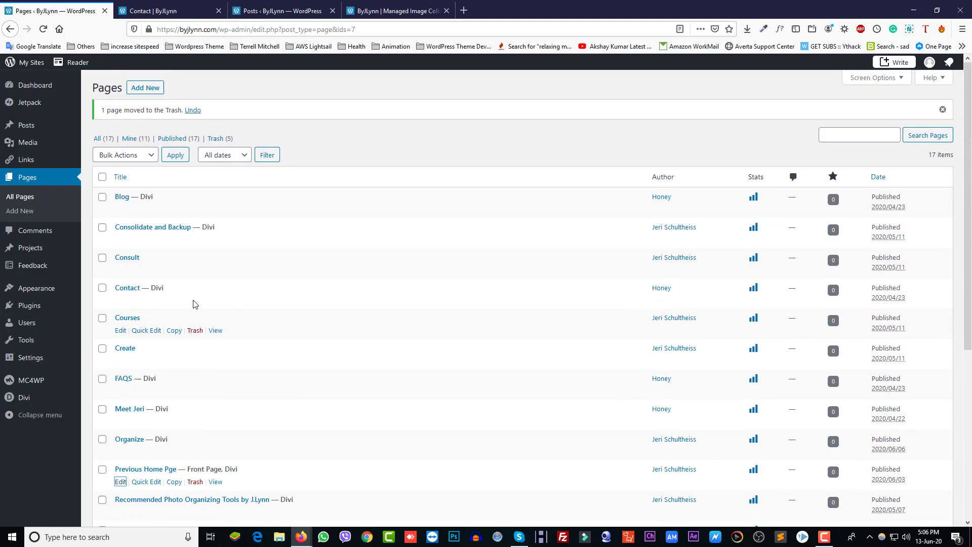
pyautogui.rightClick(152, 92)
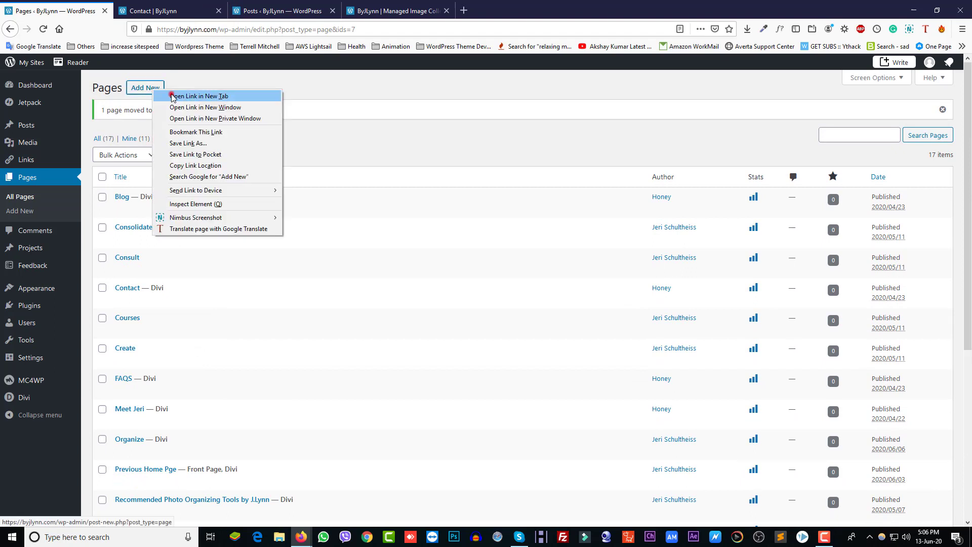
pyautogui.click(172, 96)
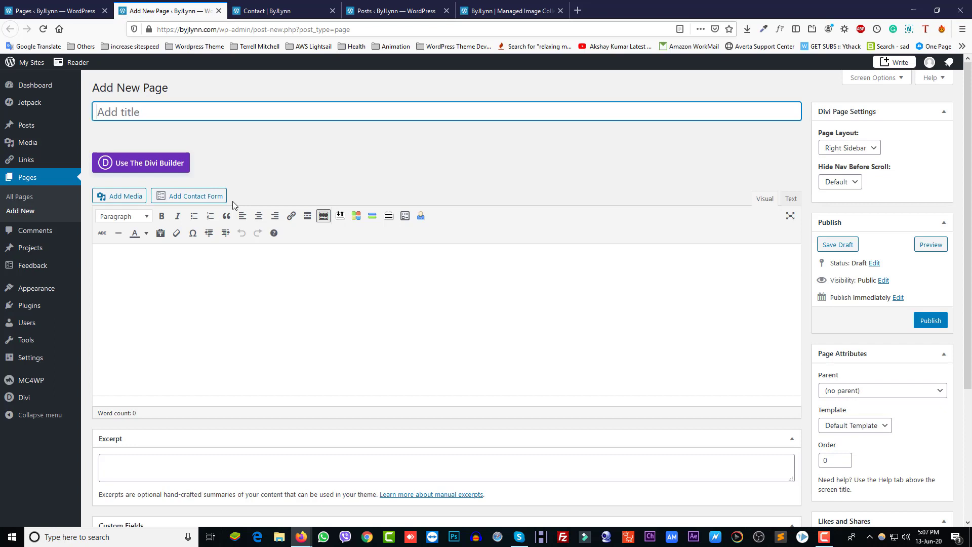
# Title the new page 'Creative Photo Items' with corrected capitals and publish it
pyautogui.click(124, 113)
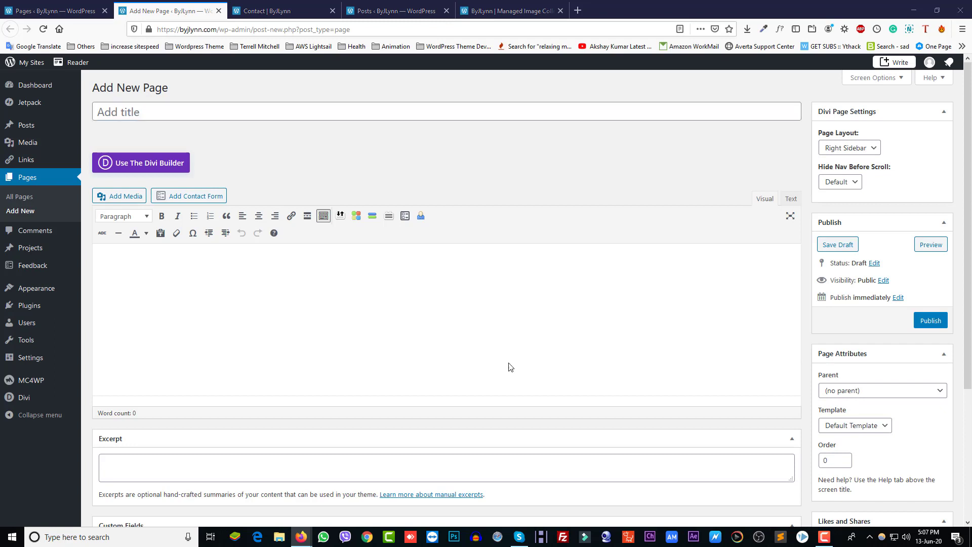
pyautogui.click(120, 106)
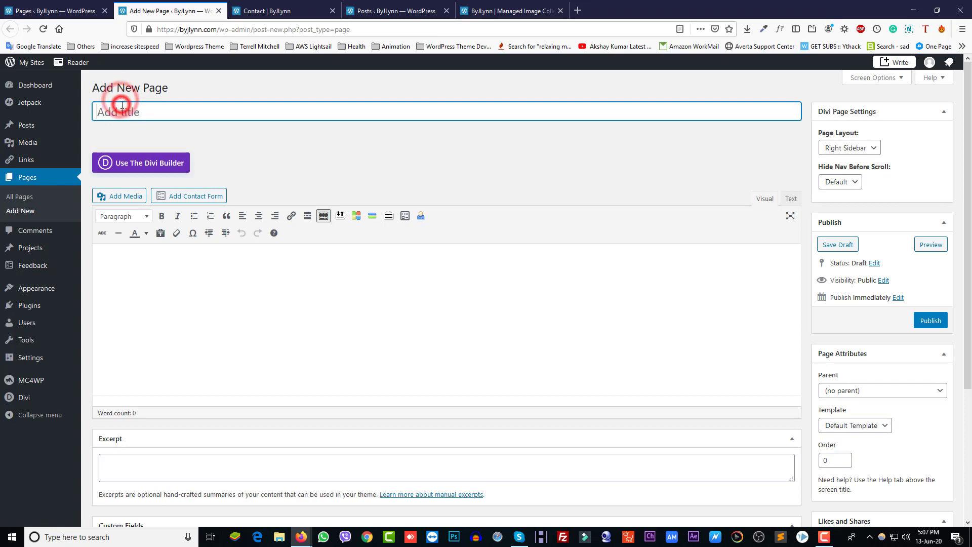
pyautogui.write('creative photo items')
pyautogui.moveTo(105, 114); pyautogui.dragTo(174, 112)
pyautogui.write('C')
pyautogui.write('P')
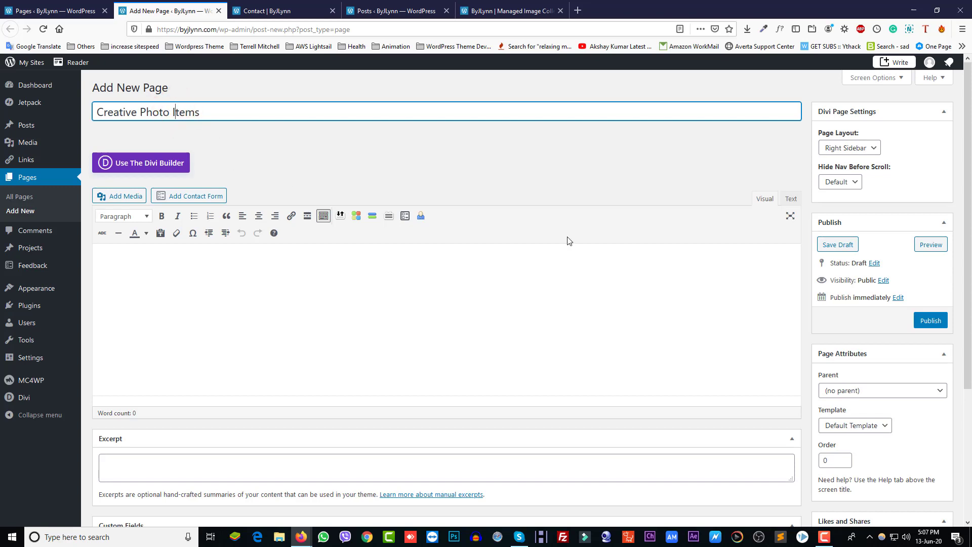
pyautogui.scroll(-3, 853, 311)
pyautogui.scroll(2, 587, 343)
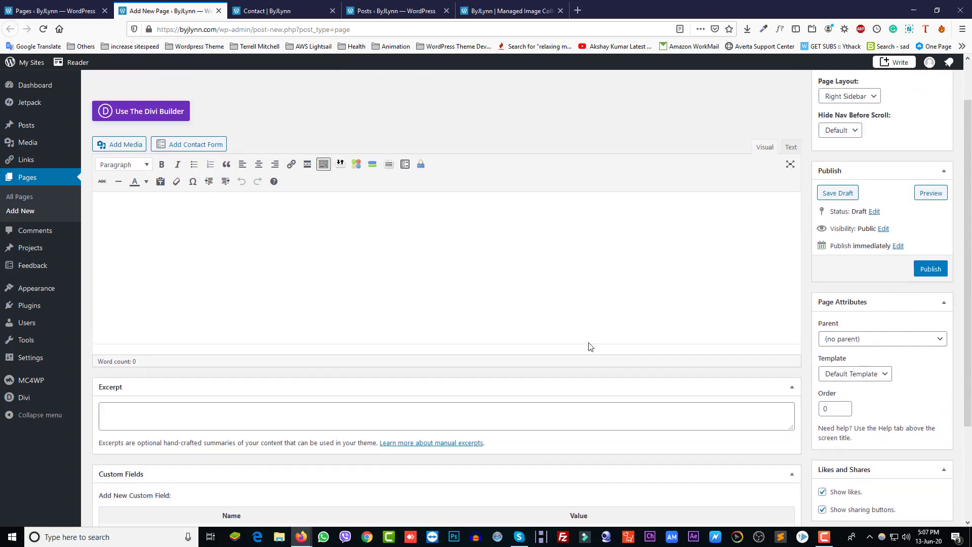
pyautogui.scroll(-4, 557, 395)
pyautogui.scroll(4, 547, 421)
pyautogui.click(930, 320)
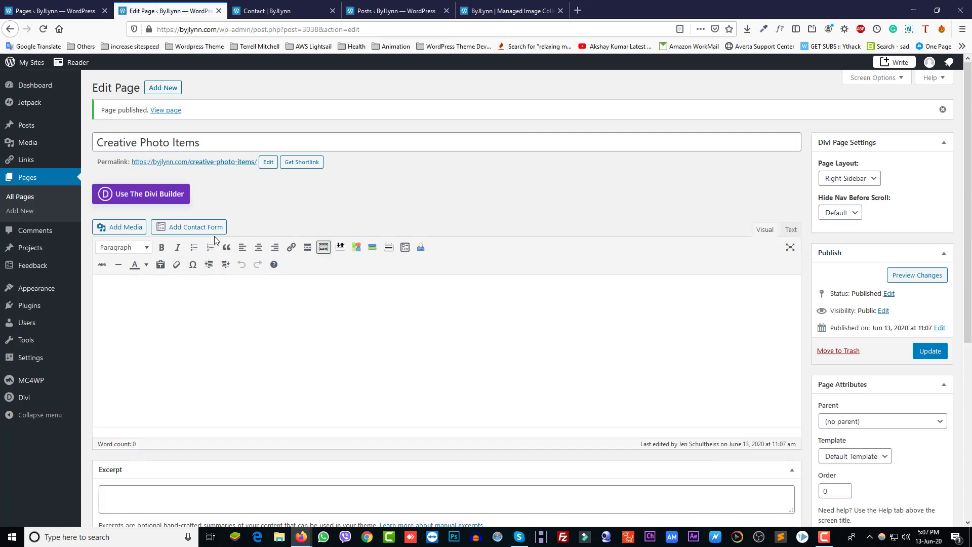
# Enable the Divi Builder and browse the premade layouts filtered to Lifestyle
pyautogui.click(172, 200)
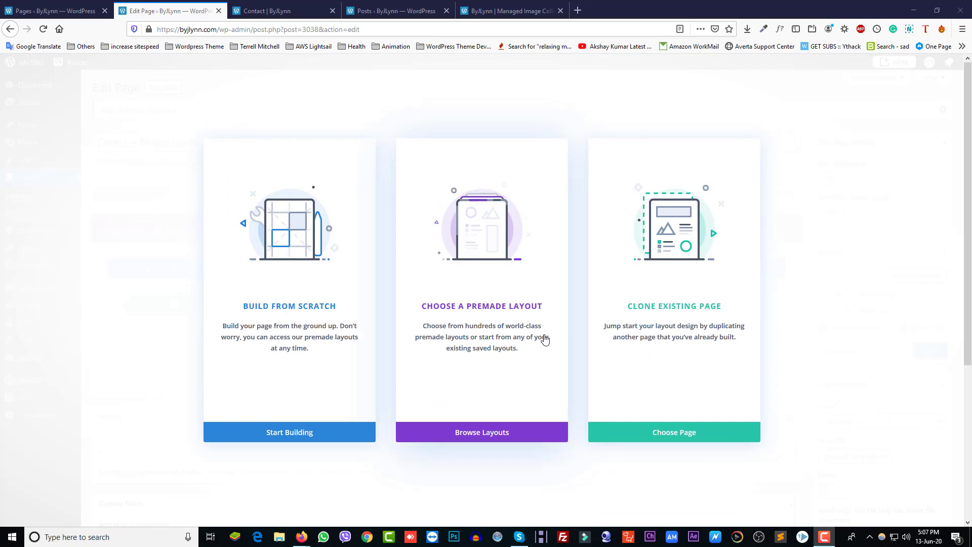
pyautogui.click(487, 435)
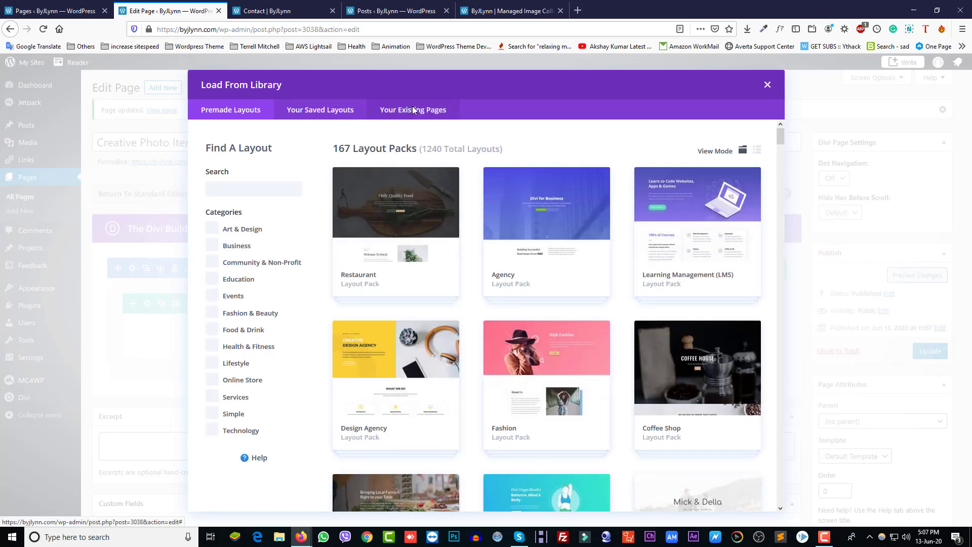
pyautogui.click(413, 109)
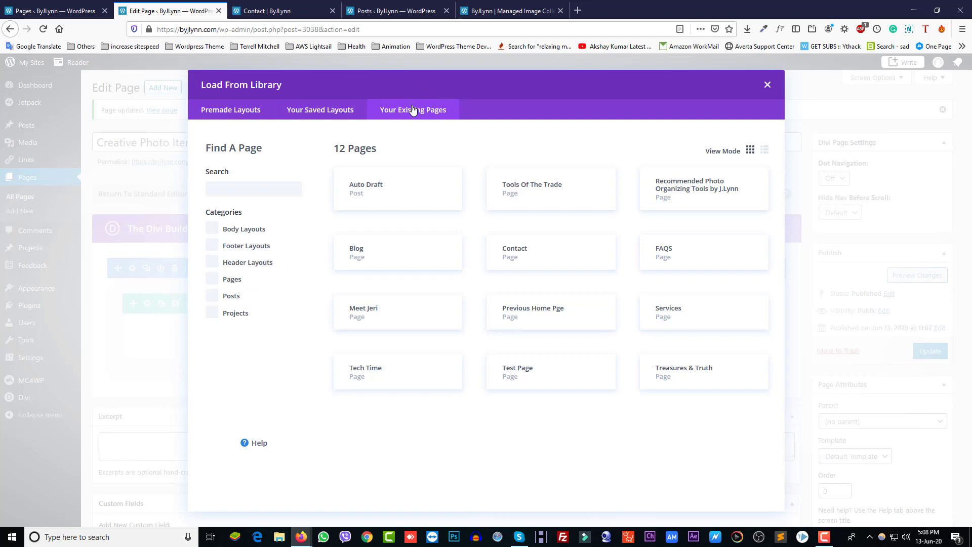
pyautogui.click(317, 110)
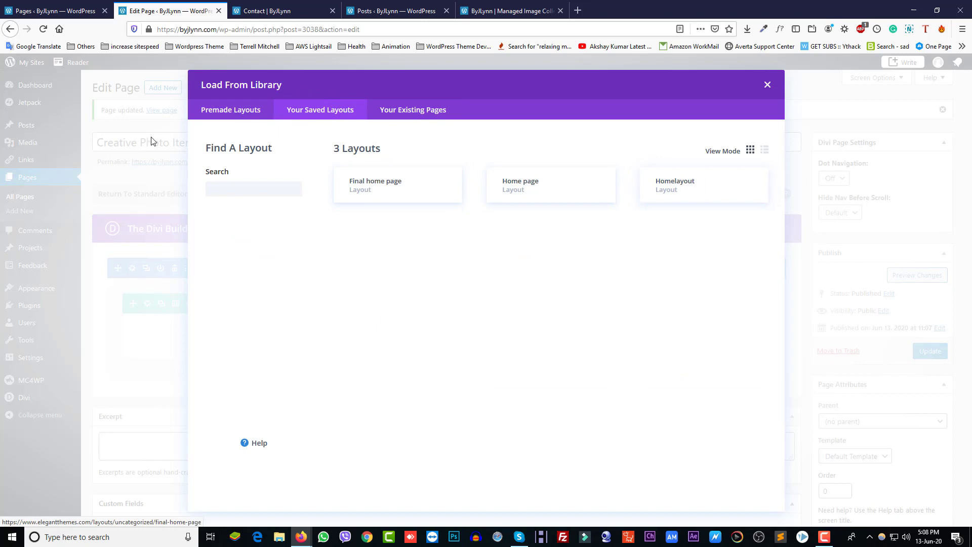
pyautogui.click(219, 105)
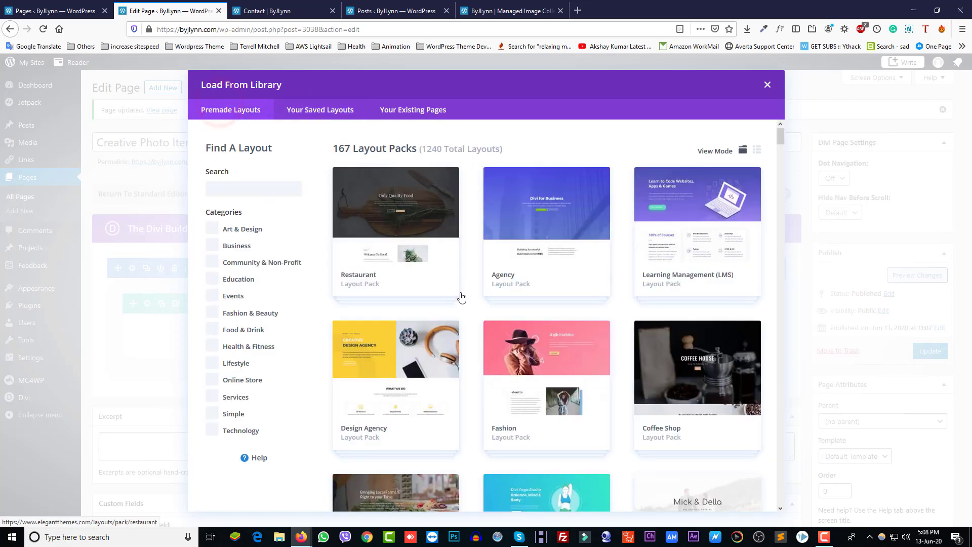
pyautogui.click(242, 363)
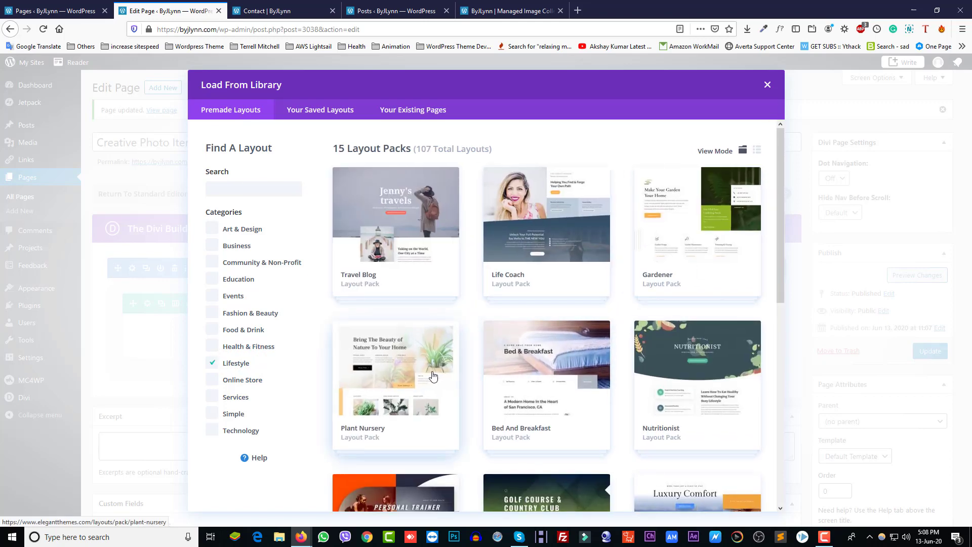
# Try the Home Organizer Shop layout, then close the library when it demands subscription login
pyautogui.scroll(-4, 542, 375)
pyautogui.scroll(-4, 542, 377)
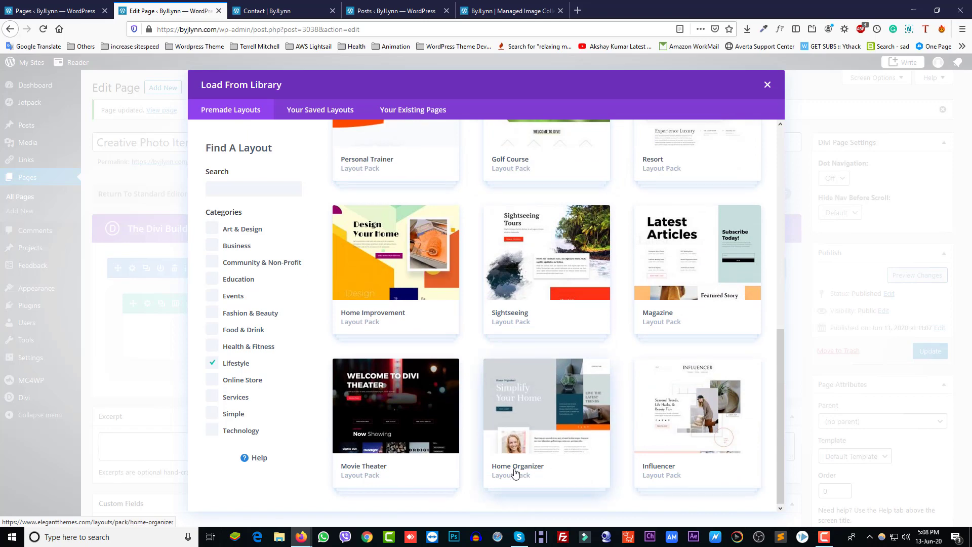
pyautogui.click(514, 472)
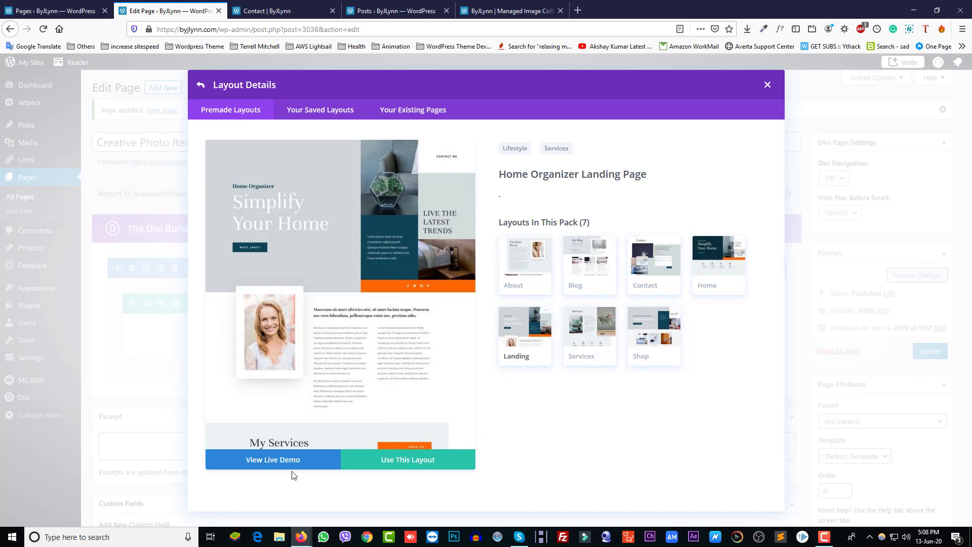
pyautogui.click(643, 349)
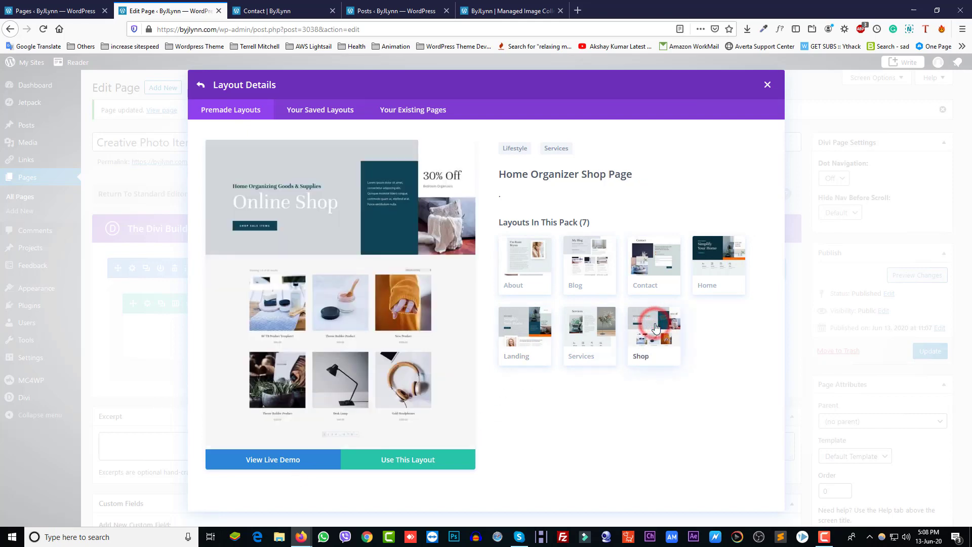
pyautogui.click(408, 460)
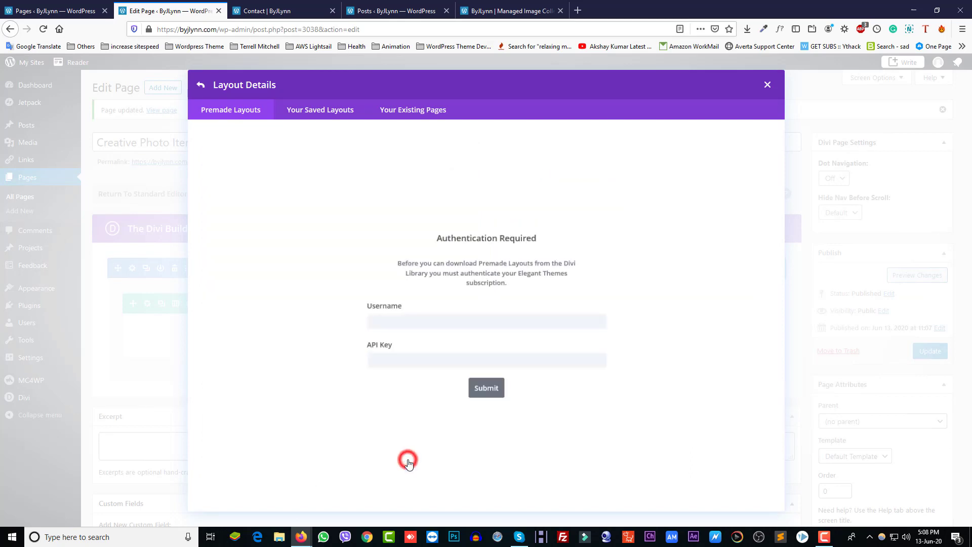
pyautogui.click(394, 318)
pyautogui.click(409, 357)
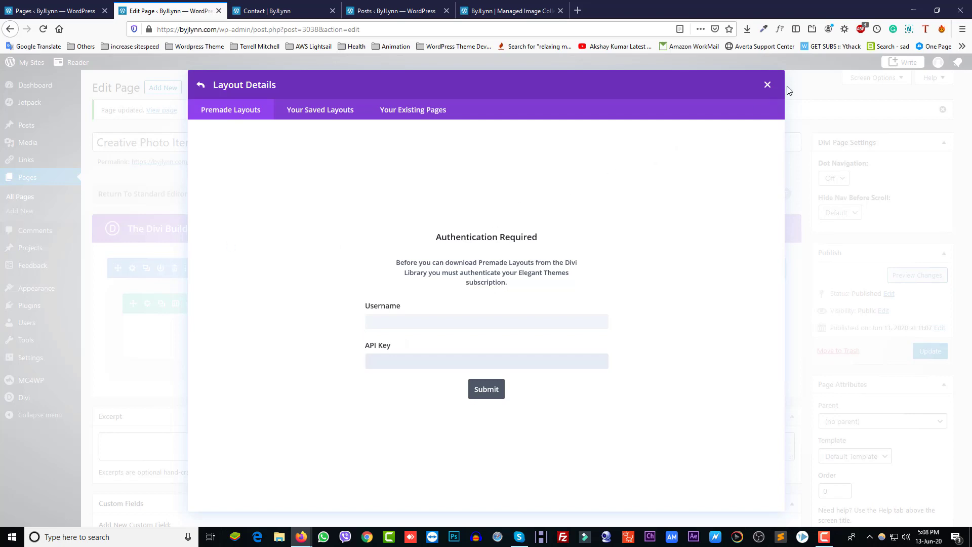
pyautogui.click(767, 86)
# Update Creative Photo Items with an empty from-scratch Divi section, then go to Appearance > Menus
pyautogui.click(928, 352)
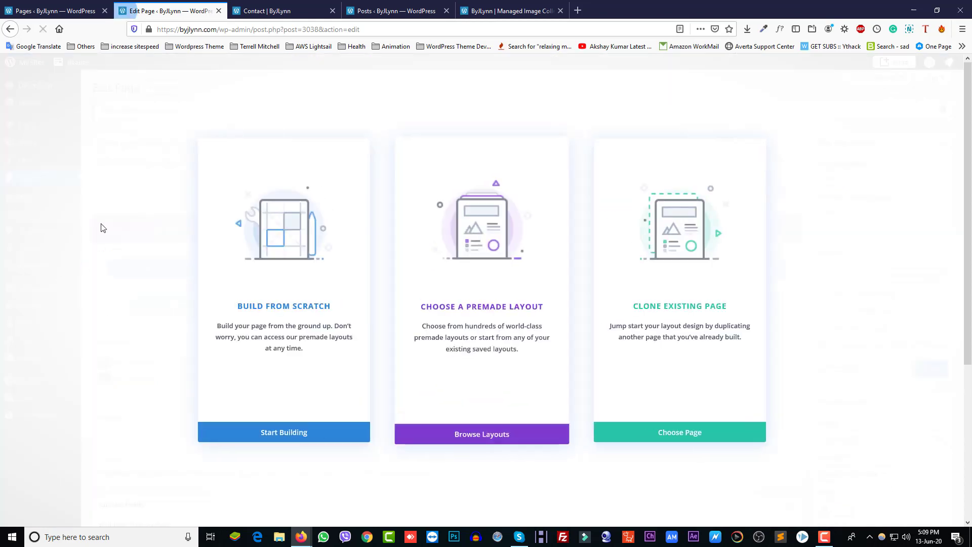
pyautogui.click(306, 432)
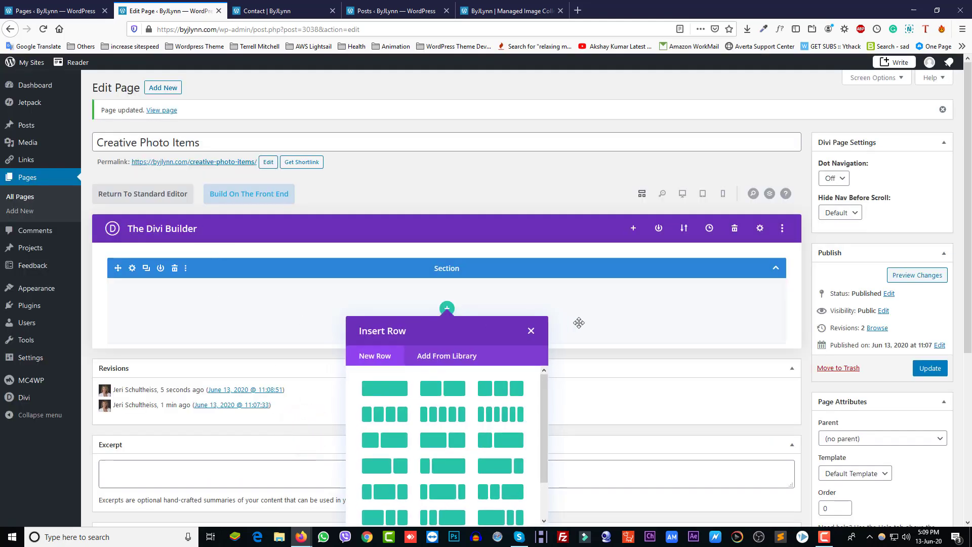
pyautogui.click(530, 331)
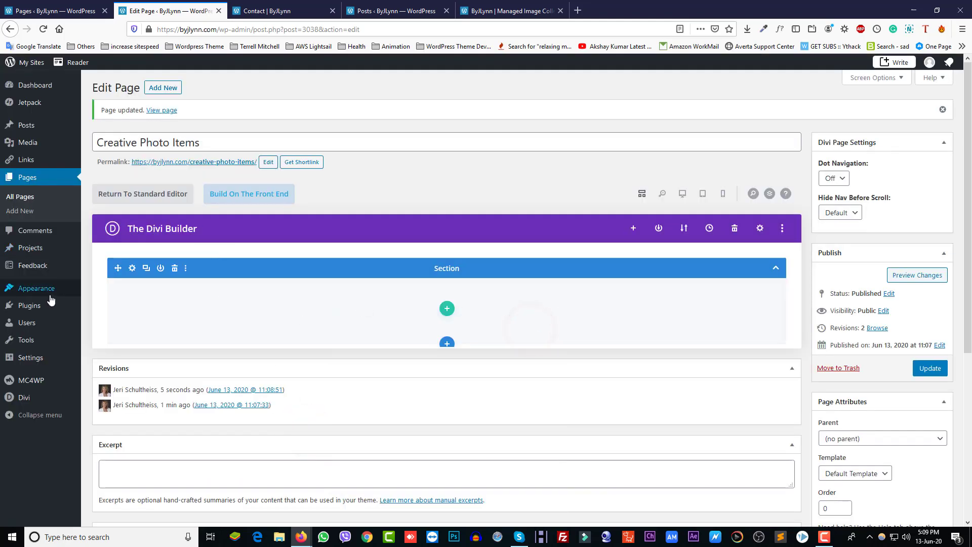
pyautogui.moveTo(29, 295)
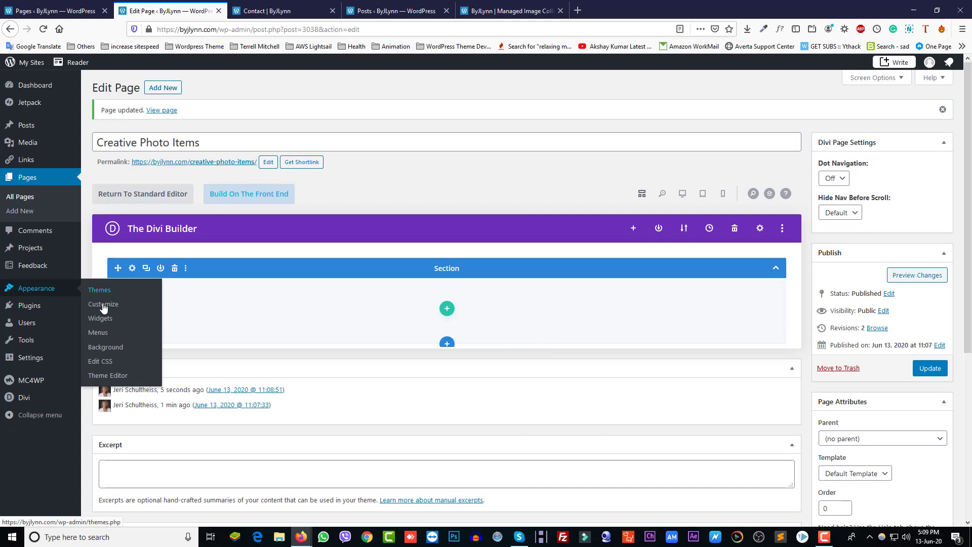
pyautogui.click(96, 333)
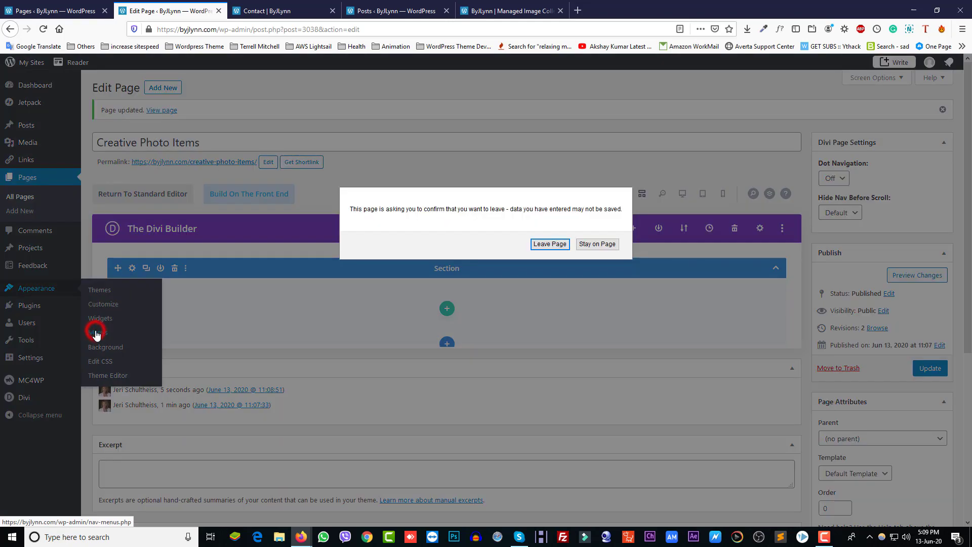
# Add Creative Photo Items to the Main Menu between Services and FAQS and save it
pyautogui.click(550, 244)
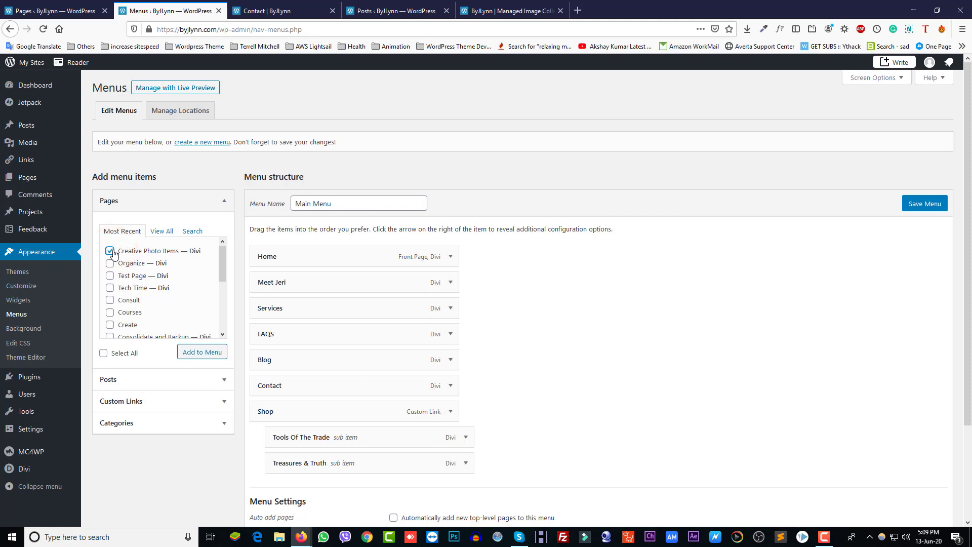
pyautogui.click(202, 354)
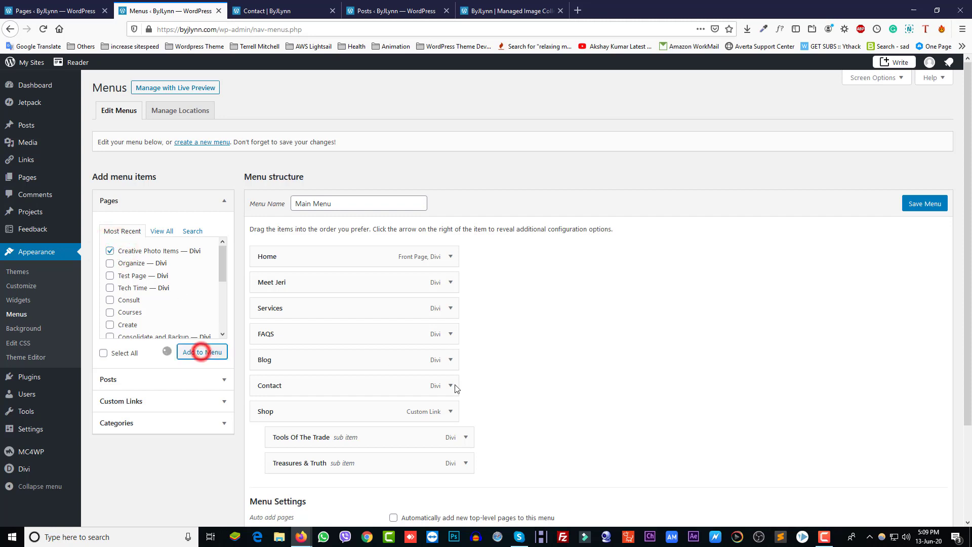
pyautogui.scroll(-4, 522, 386)
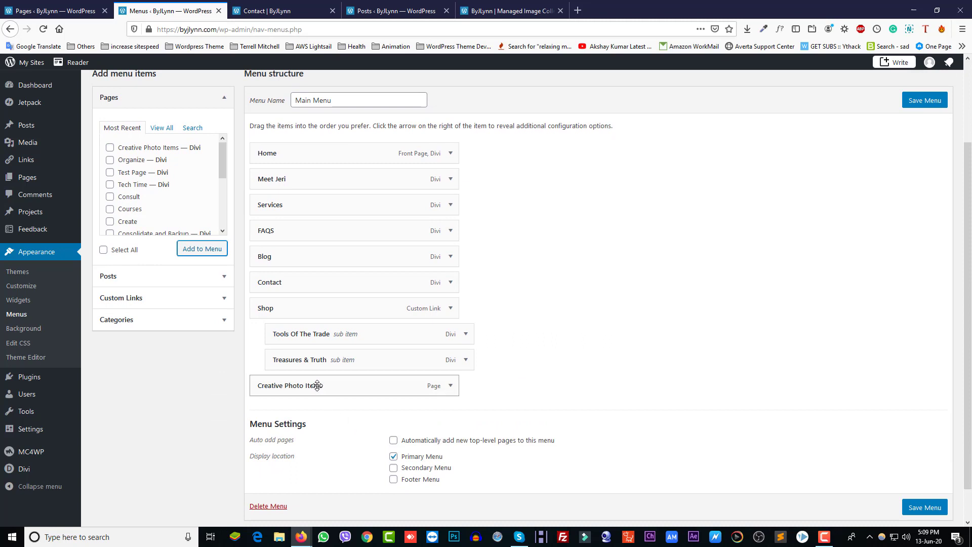
pyautogui.moveTo(317, 385); pyautogui.dragTo(321, 232)
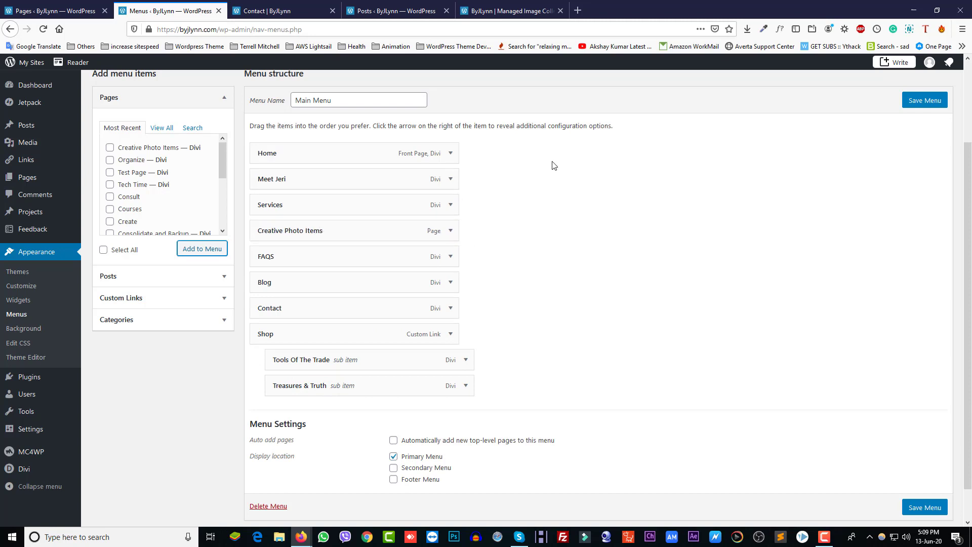
pyautogui.click(920, 104)
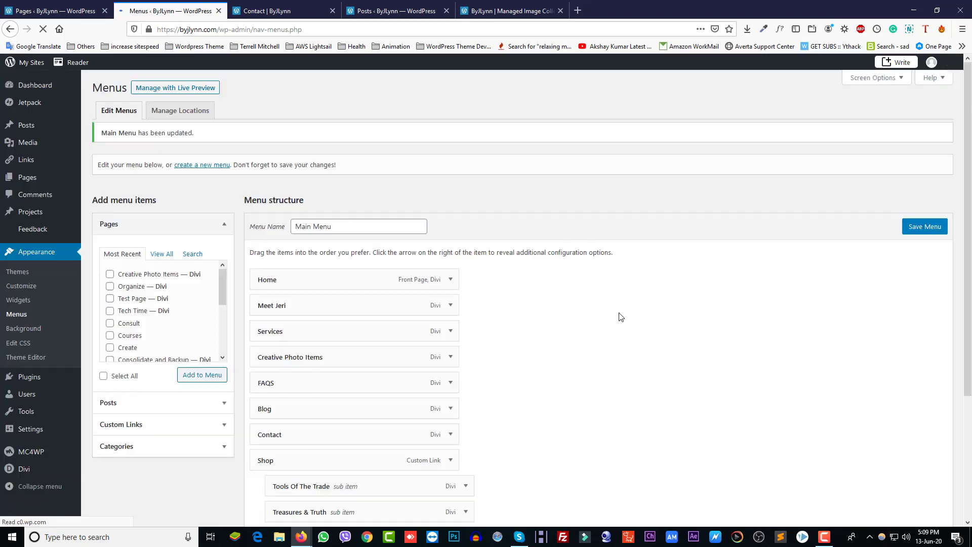
pyautogui.click(484, 11)
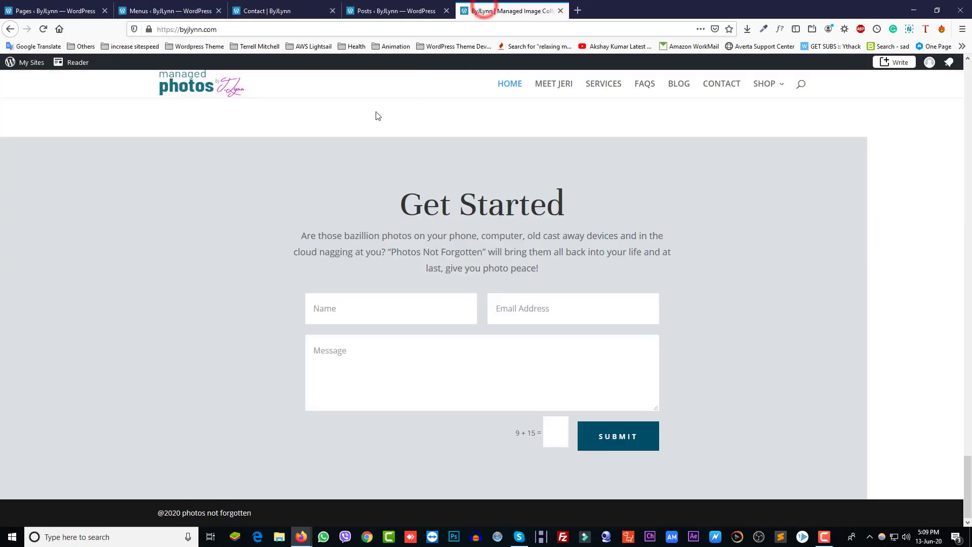
# Reload the live site to confirm Creative Photo Items appears in the navigation bar
pyautogui.press('F5')
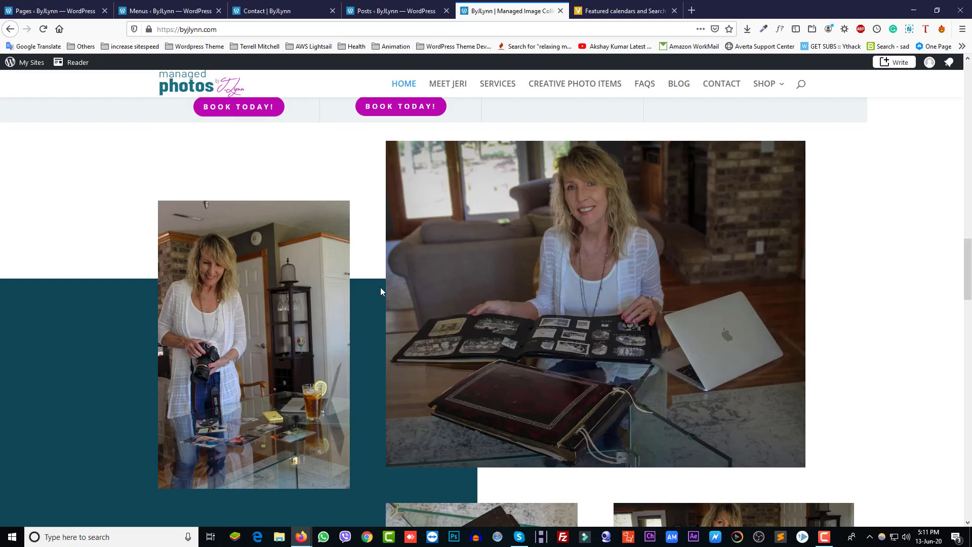
pyautogui.scroll(15, 442, 299)
pyautogui.scroll(-10, 465, 245)
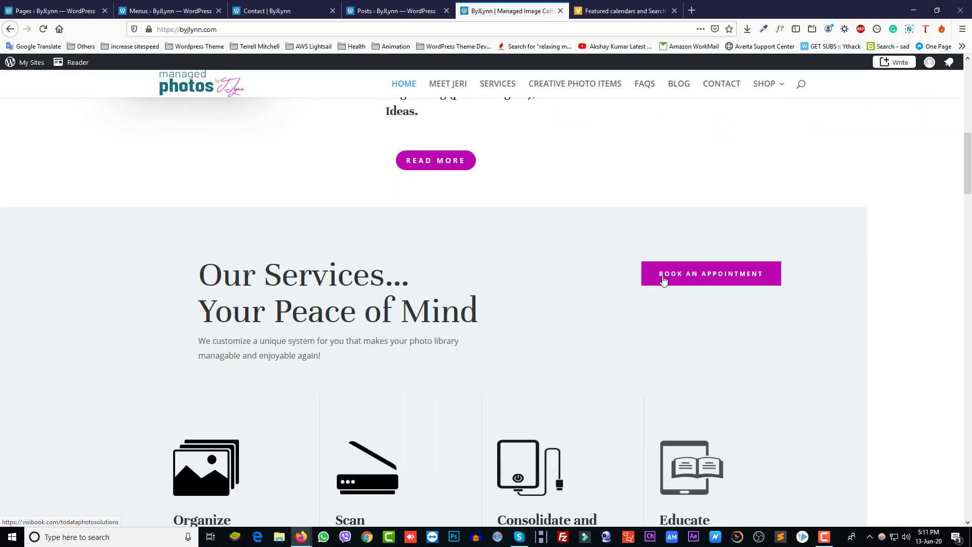
pyautogui.scroll(5, 415, 311)
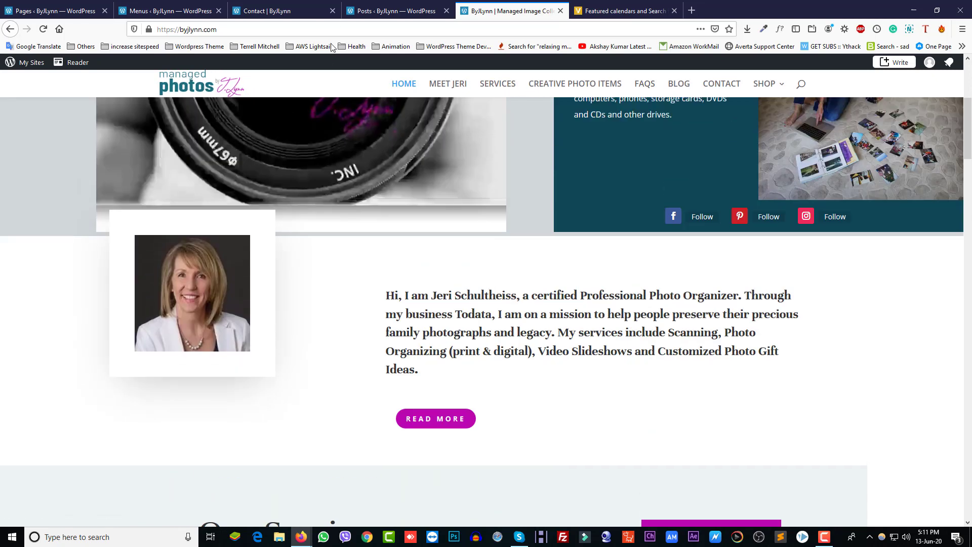
pyautogui.click(373, 10)
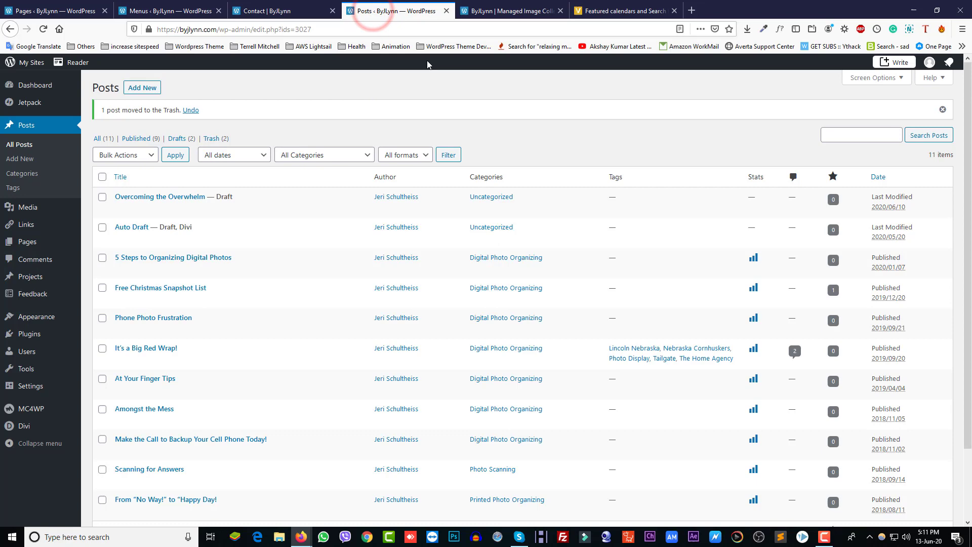
# Close the leftover Posts, Contact editor and Menus browser tabs
pyautogui.click(446, 10)
pyautogui.click(291, 11)
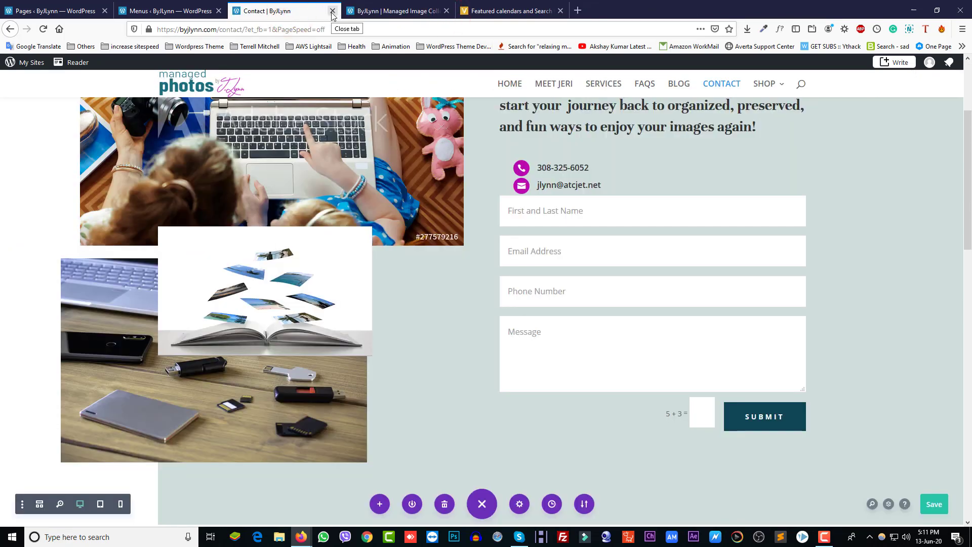
pyautogui.scroll(3, 412, 338)
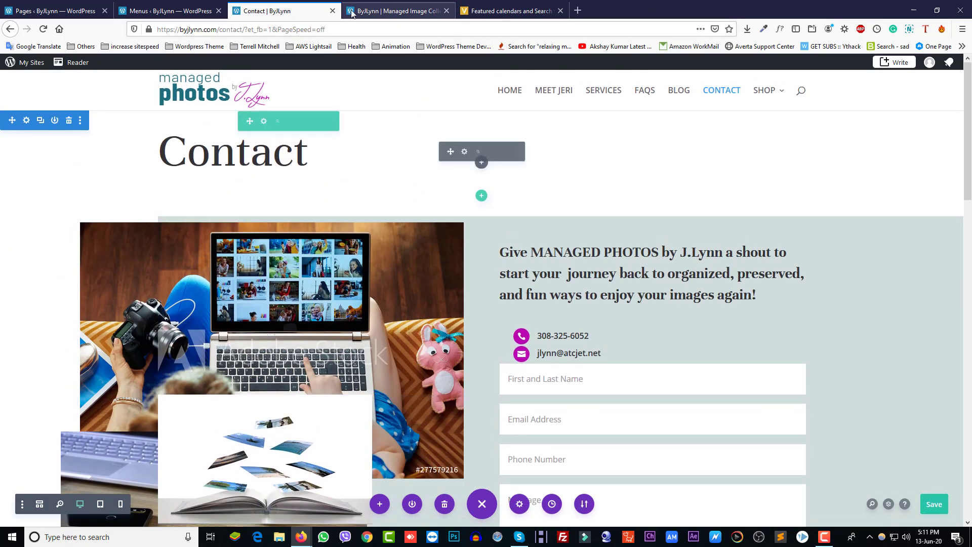
pyautogui.click(332, 11)
pyautogui.click(174, 8)
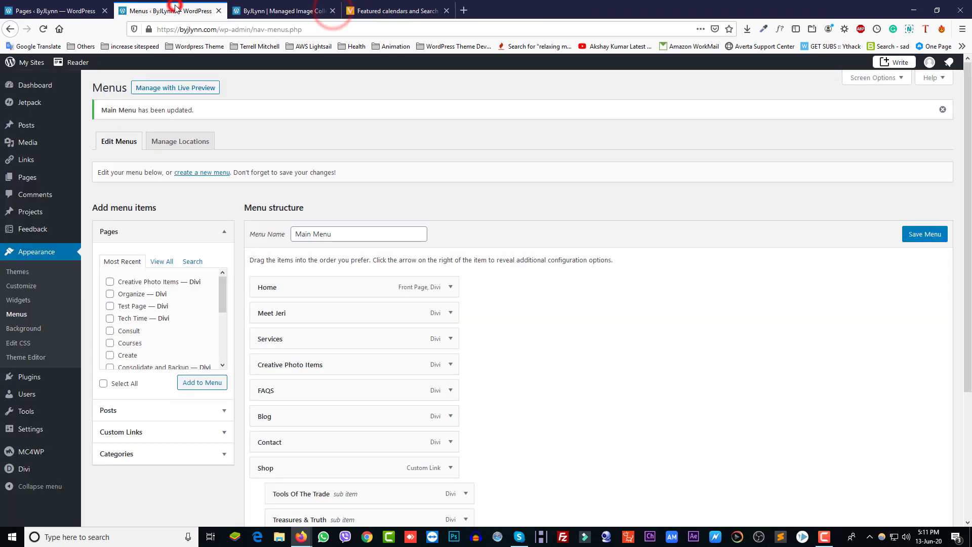
pyautogui.click(218, 11)
# Open the Previous Home Pge editor in a new tab from the Pages list
pyautogui.click(29, 11)
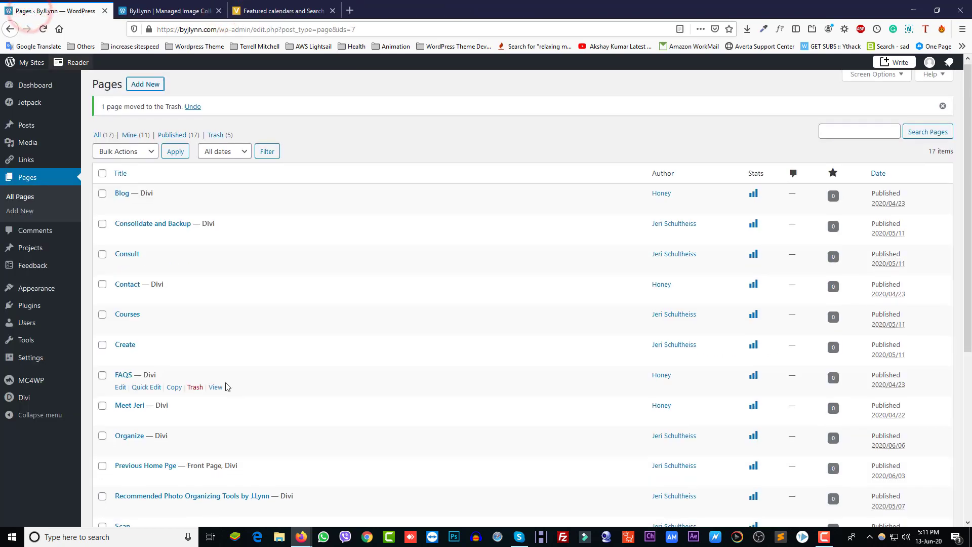
pyautogui.scroll(-3, 149, 329)
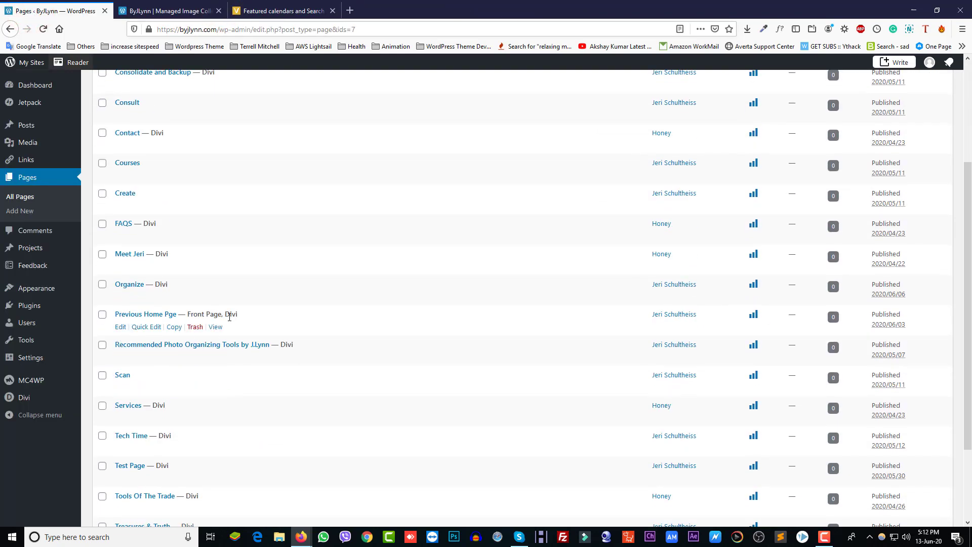
pyautogui.rightClick(122, 330)
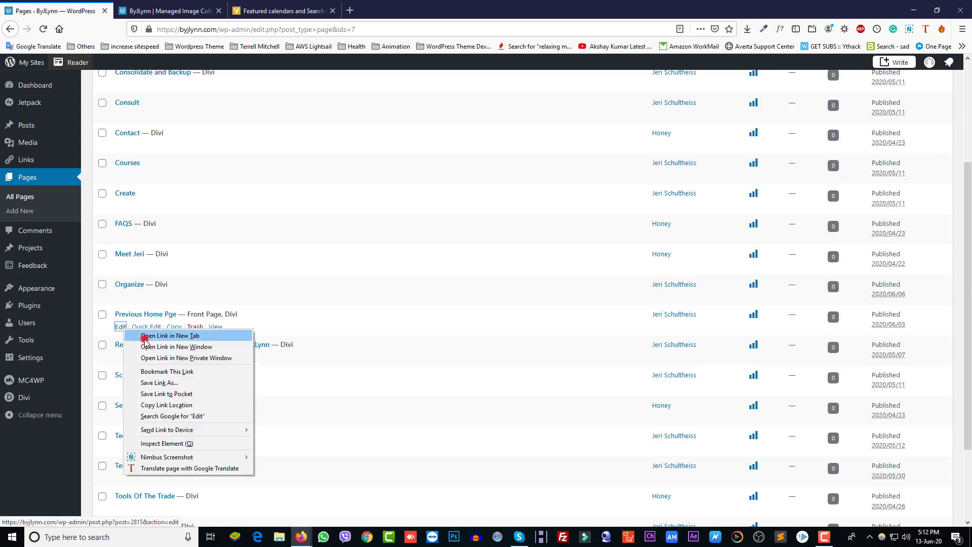
pyautogui.click(144, 337)
pyautogui.click(163, 7)
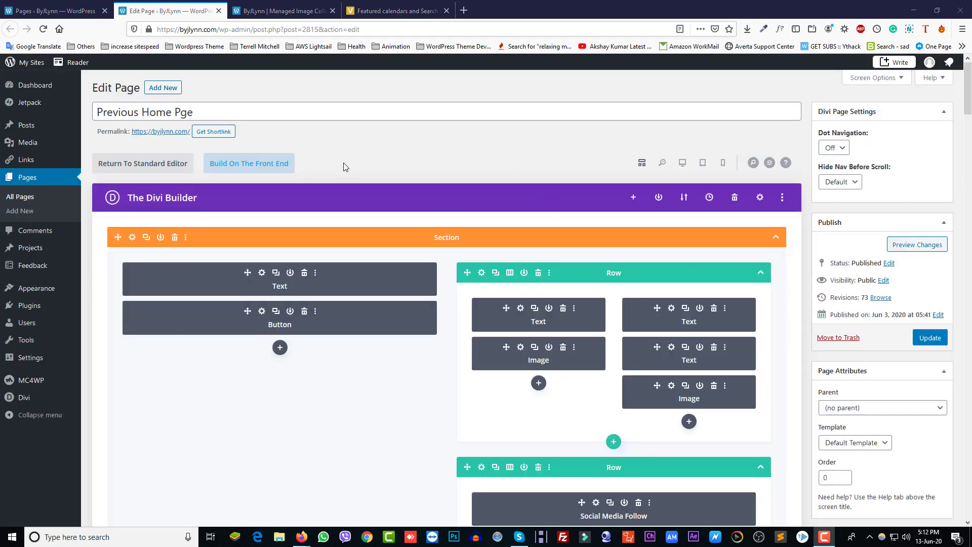
# Build Previous Home Pge on the front end and scroll to the Our Services section
pyautogui.click(252, 170)
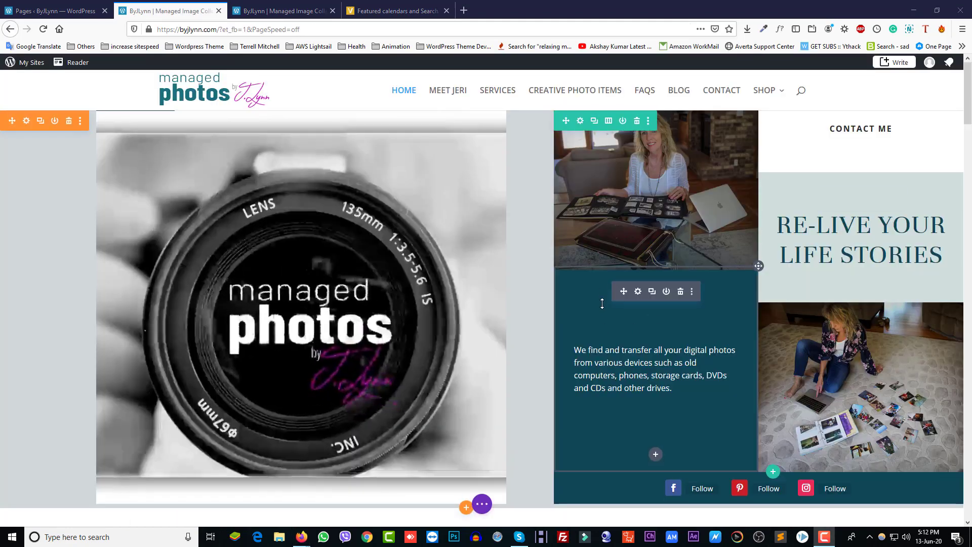
pyautogui.scroll(-5, 605, 291)
pyautogui.scroll(-3, 603, 296)
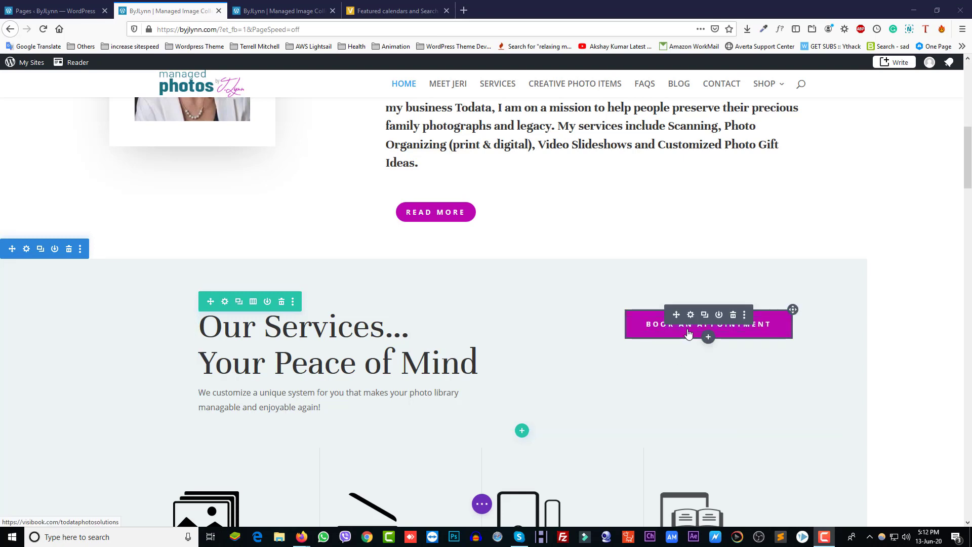
pyautogui.click(691, 315)
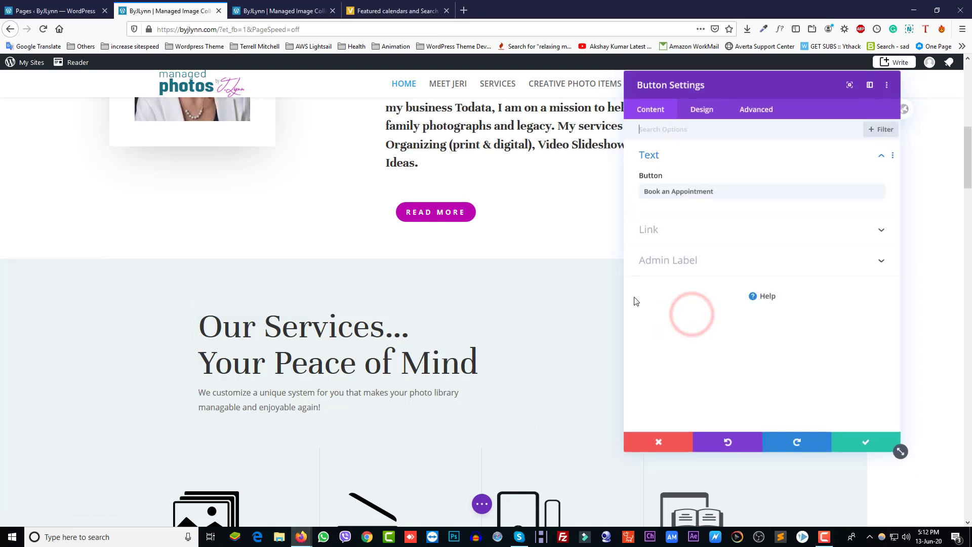
pyautogui.click(674, 238)
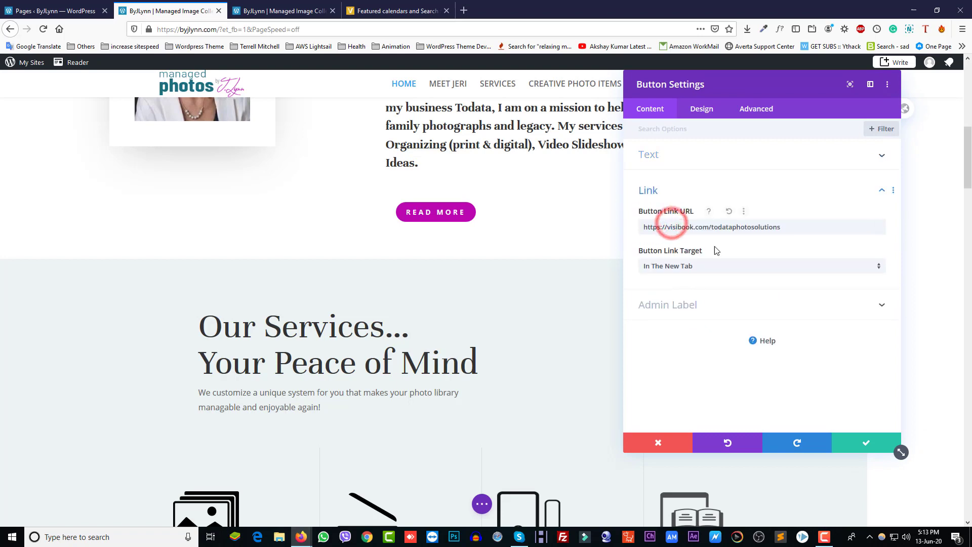
pyautogui.hotkey('ctrl', 'a')
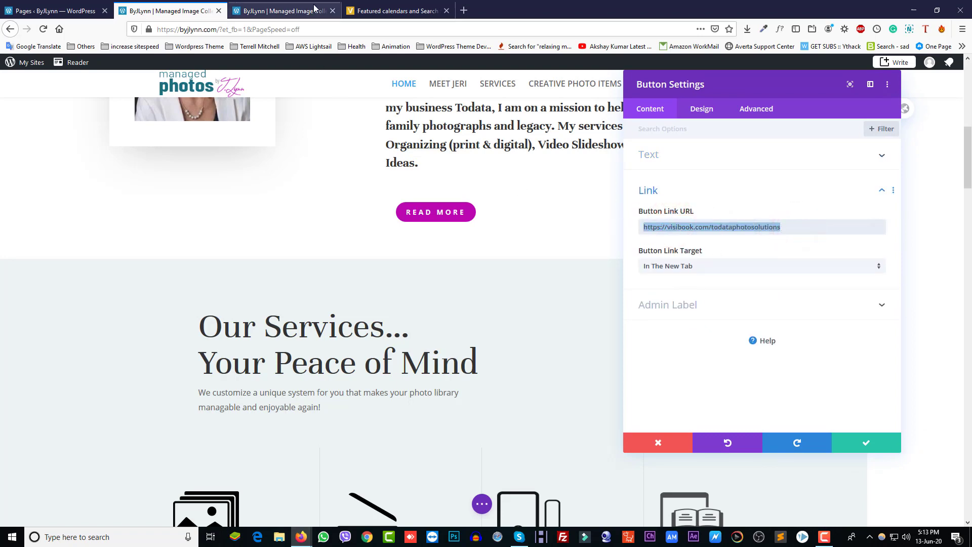
pyautogui.click(283, 11)
pyautogui.rightClick(721, 84)
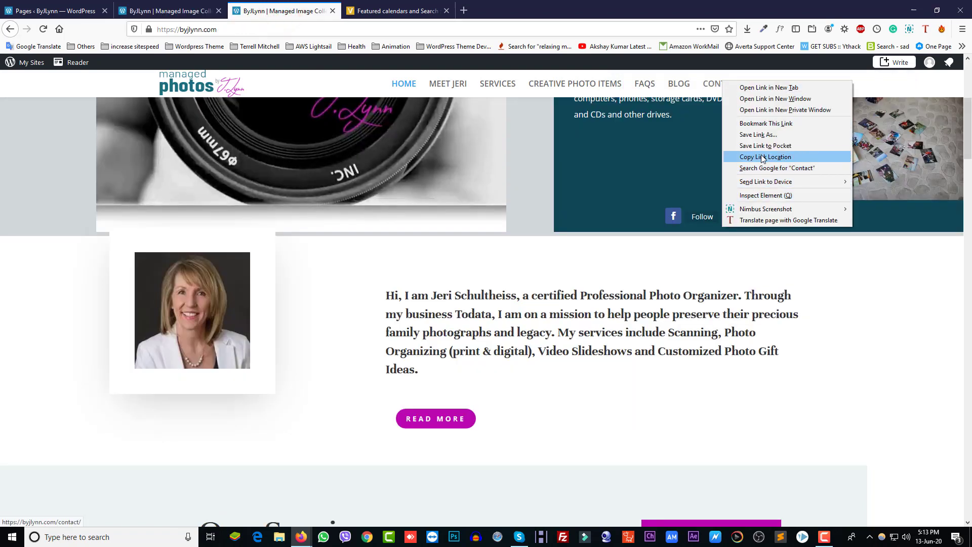
pyautogui.click(763, 157)
pyautogui.click(157, 11)
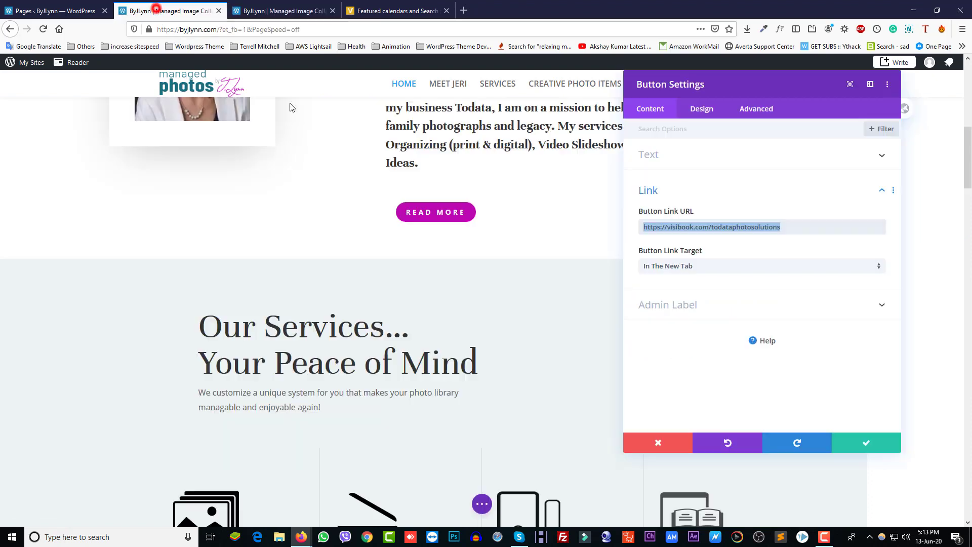
pyautogui.moveTo(787, 228); pyautogui.dragTo(547, 228)
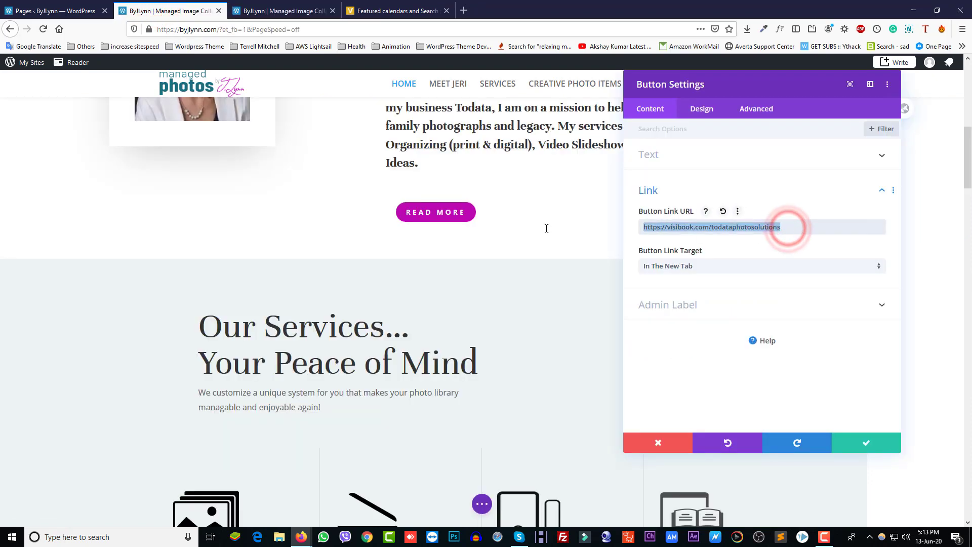
pyautogui.hotkey('ctrl', 'v')
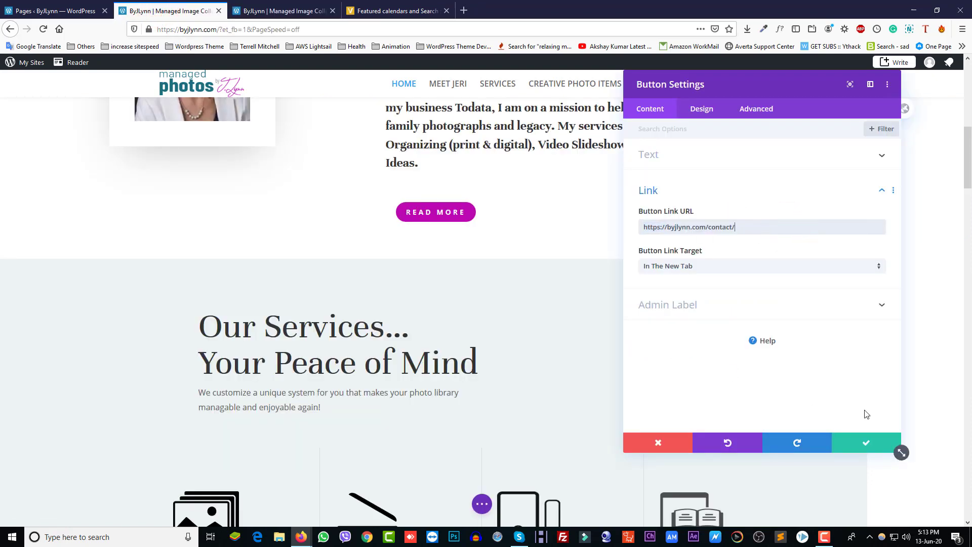
pyautogui.click(867, 444)
pyautogui.scroll(-4, 433, 377)
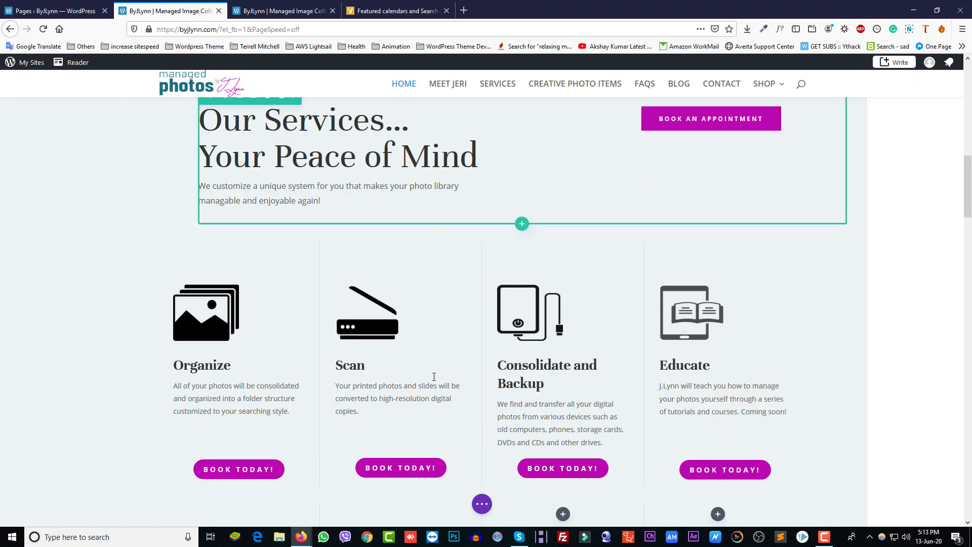
pyautogui.scroll(-20, 434, 377)
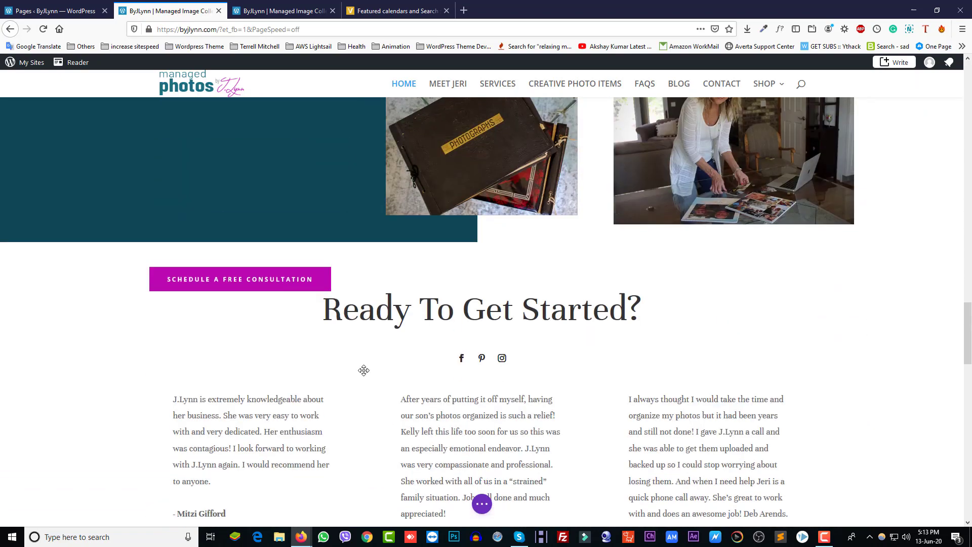
pyautogui.scroll(-1, 363, 370)
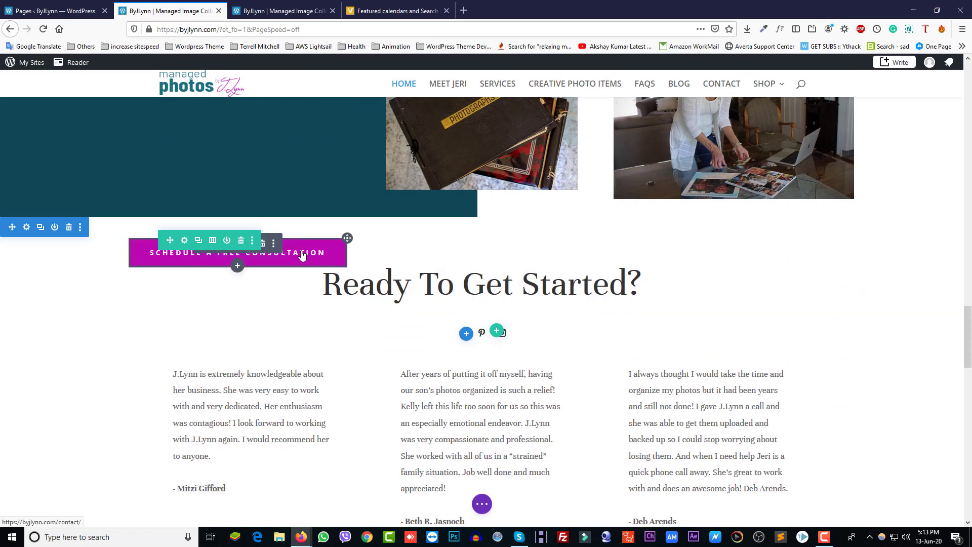
pyautogui.click(273, 243)
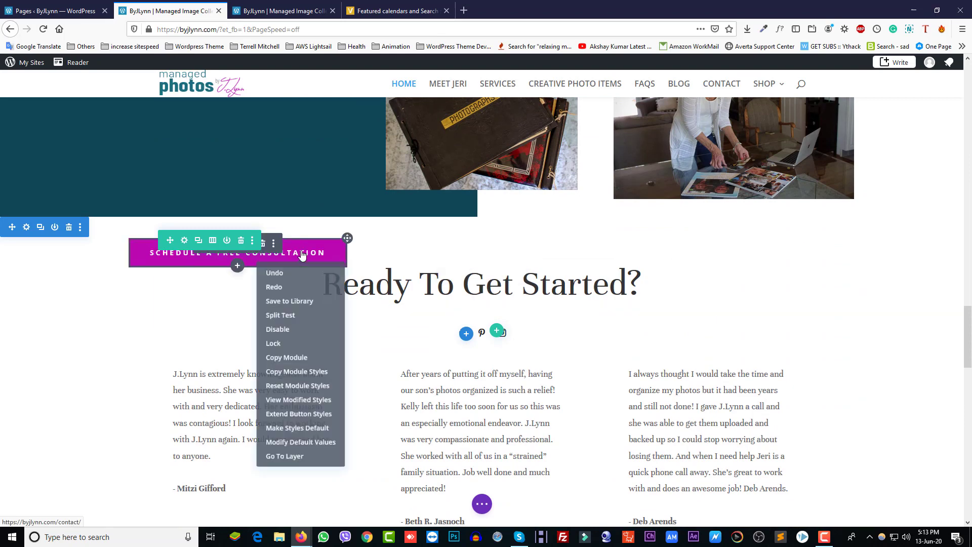
pyautogui.click(286, 463)
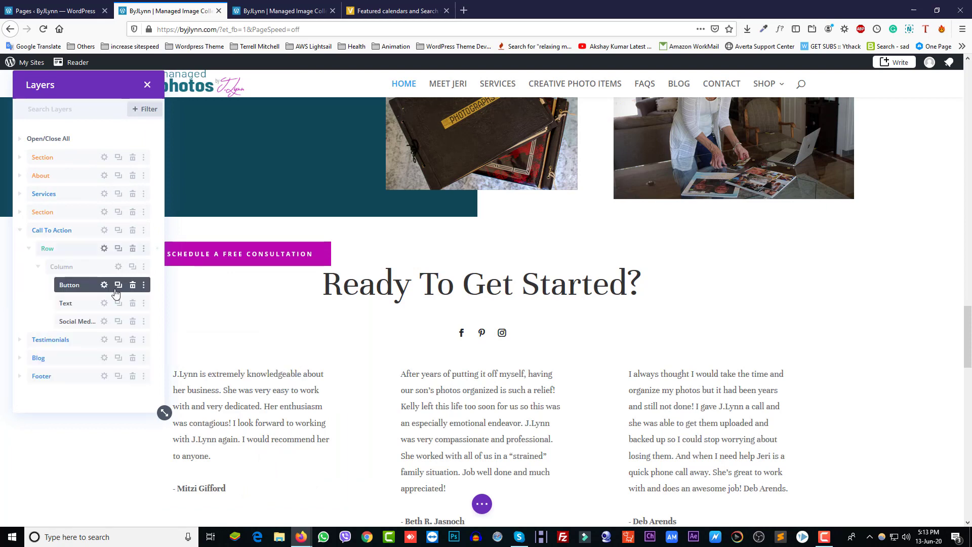
pyautogui.click(104, 285)
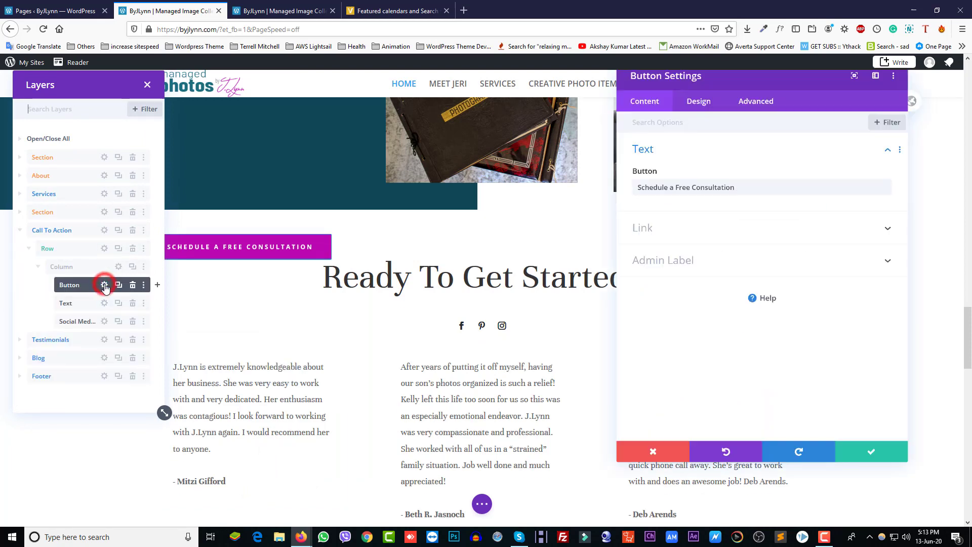
pyautogui.click(721, 228)
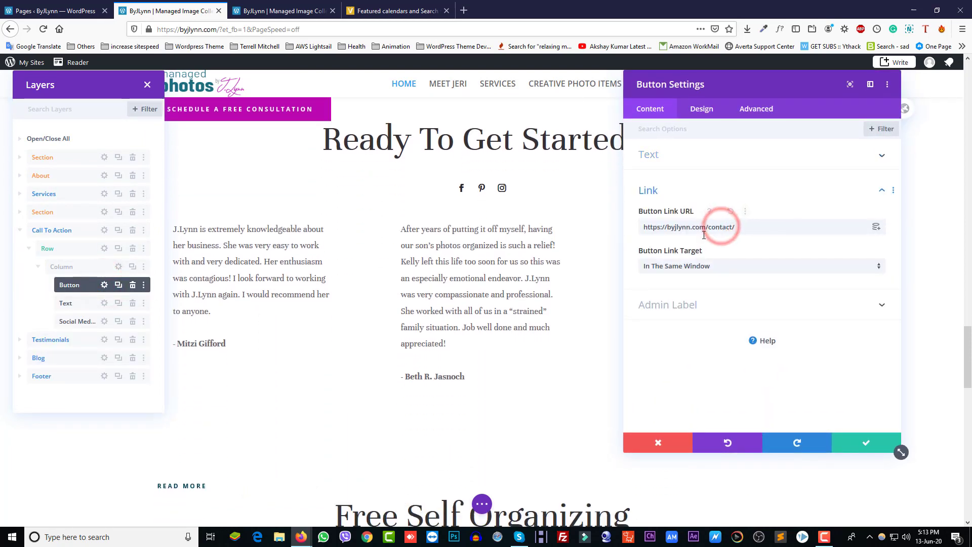
pyautogui.click(875, 445)
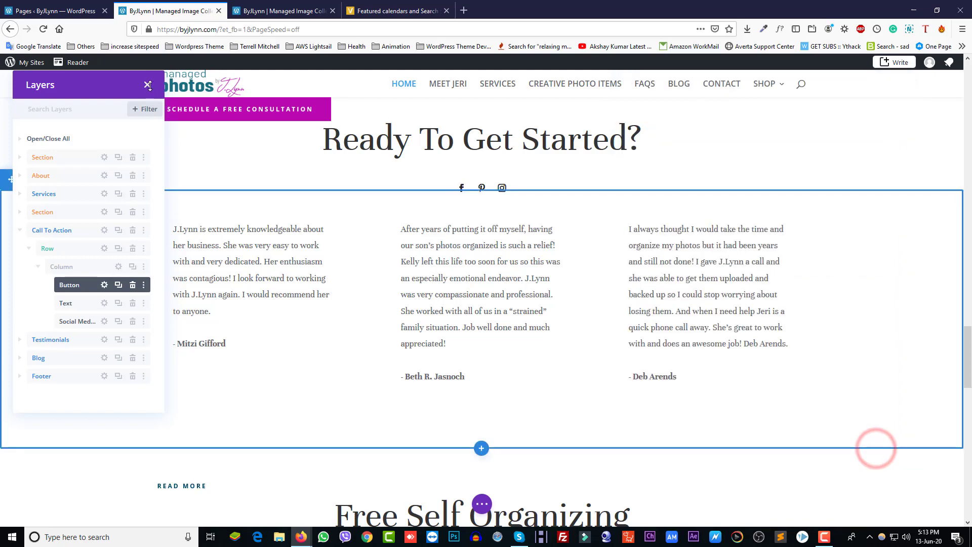
# Save the home page changes in the builder
pyautogui.scroll(-5, 308, 336)
pyautogui.scroll(-13, 307, 338)
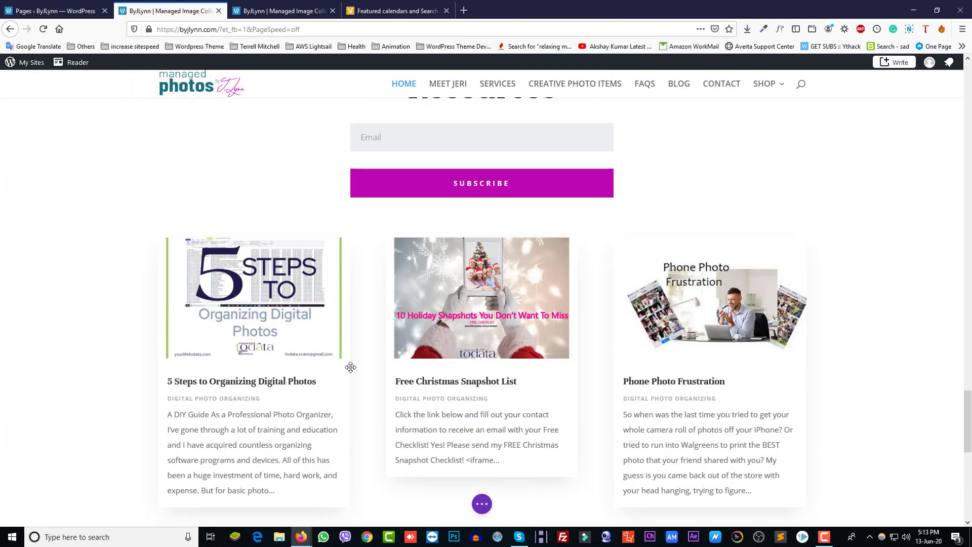
pyautogui.scroll(6, 379, 348)
pyautogui.scroll(12, 379, 349)
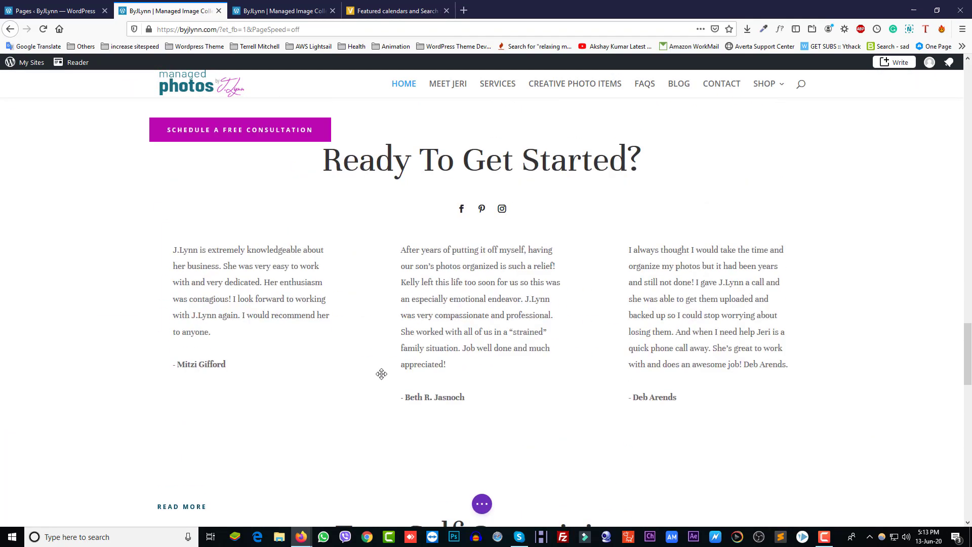
pyautogui.click(490, 508)
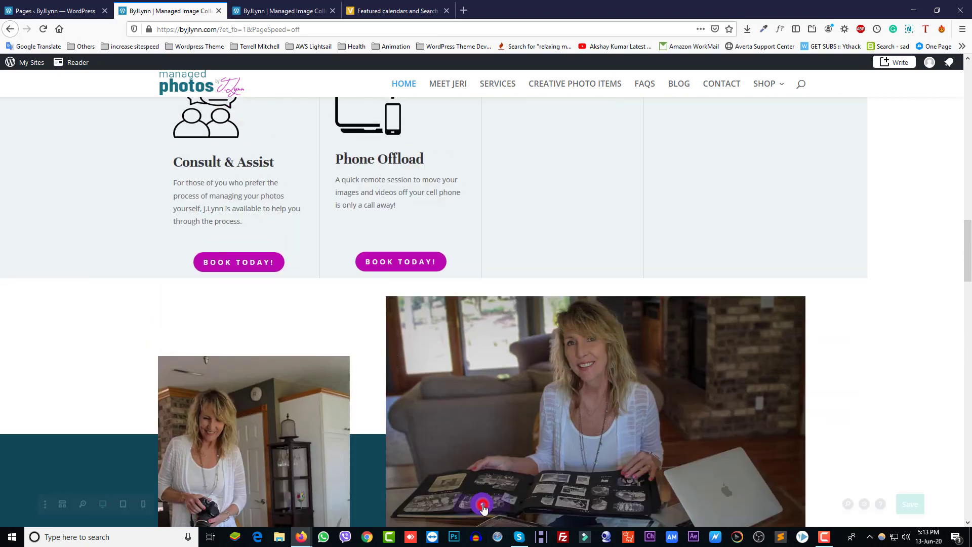
pyautogui.click(934, 504)
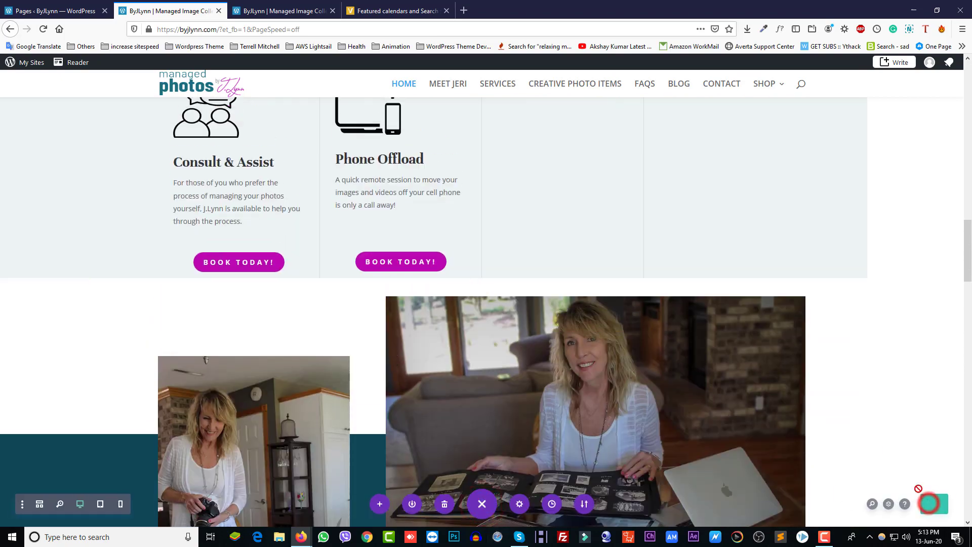
pyautogui.scroll(4, 338, 216)
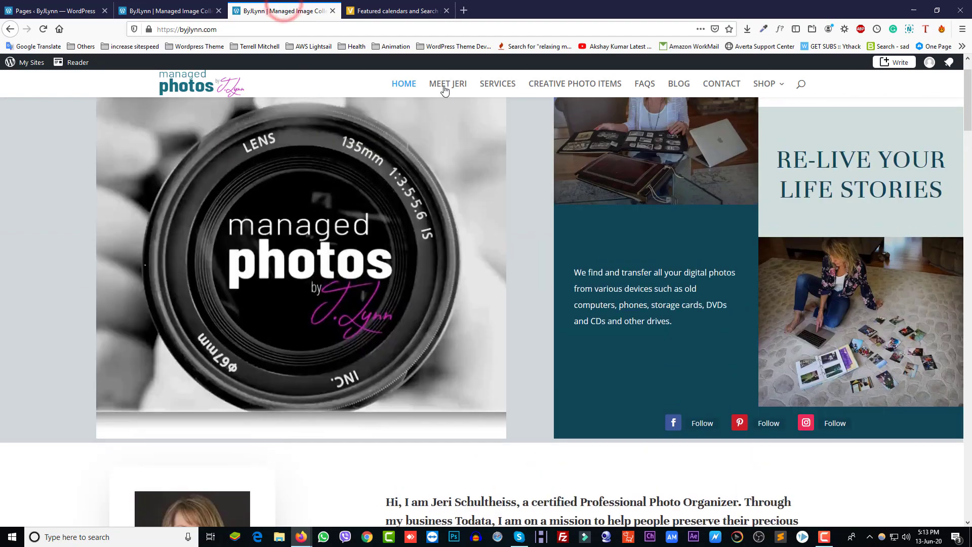
# Look over the live Meet Jeri page
pyautogui.click(448, 83)
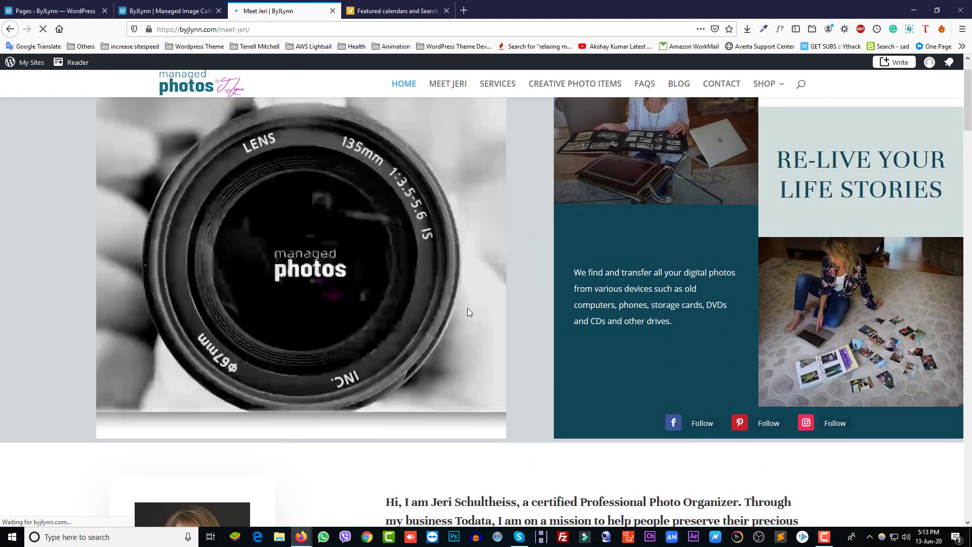
pyautogui.scroll(-5, 392, 326)
pyautogui.scroll(-5, 401, 344)
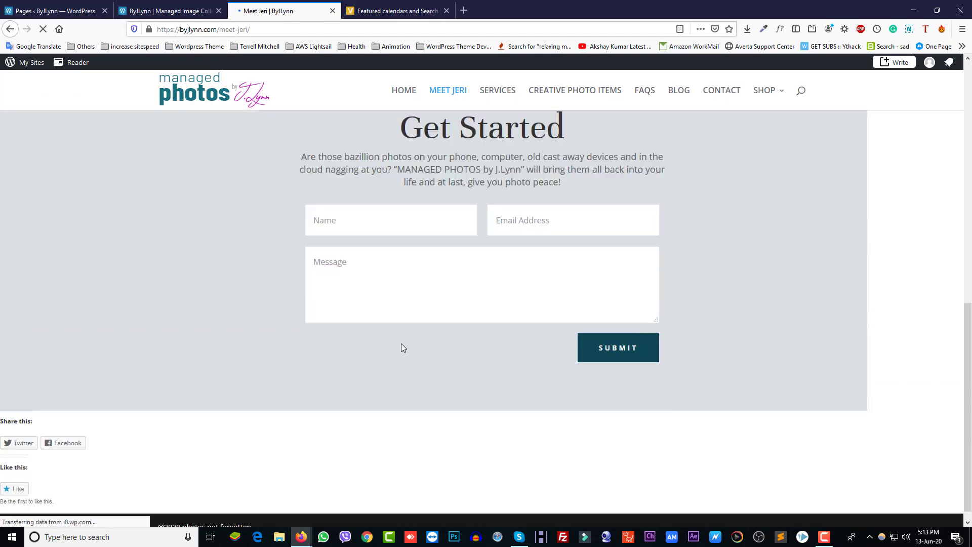
pyautogui.scroll(10, 401, 344)
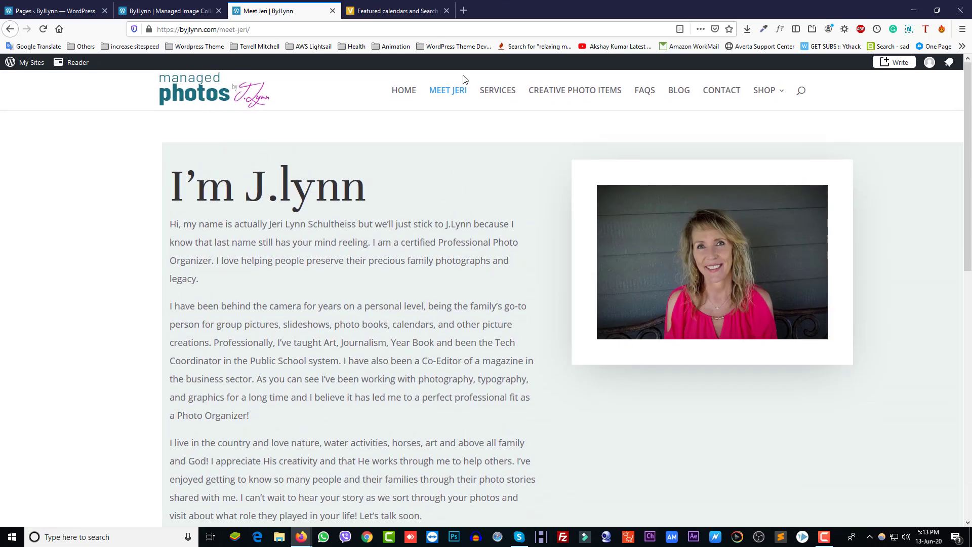
# Review the live Services page, then close the extra site preview tab
pyautogui.click(510, 94)
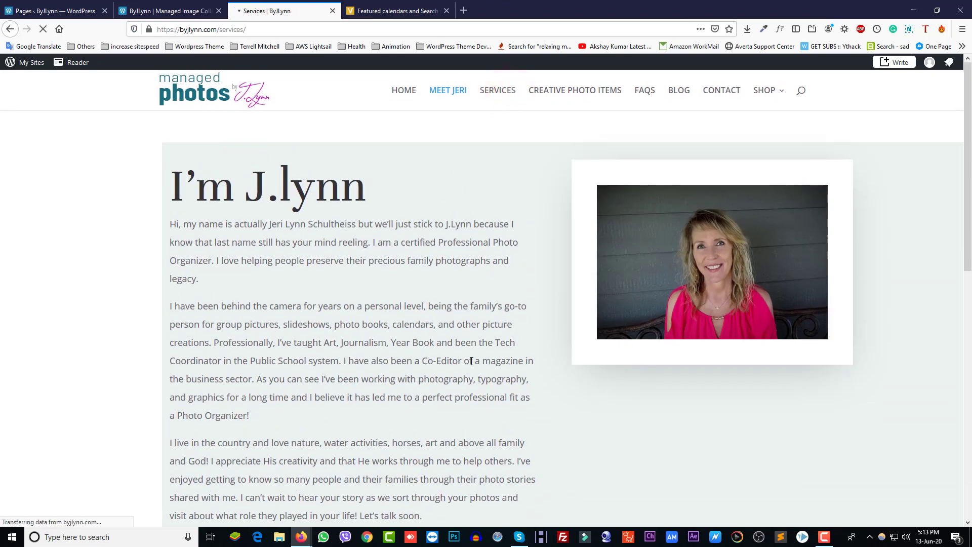
pyautogui.scroll(-6, 462, 369)
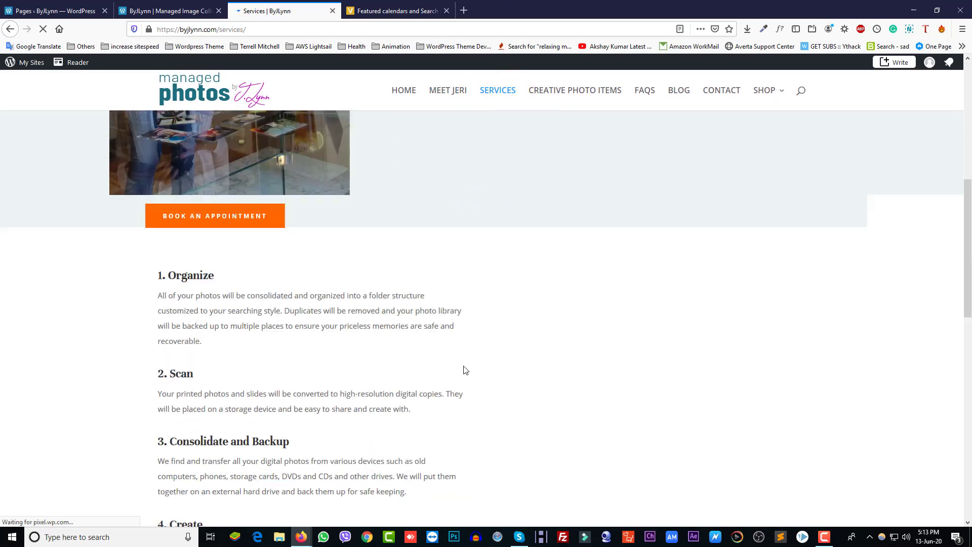
pyautogui.scroll(3, 457, 365)
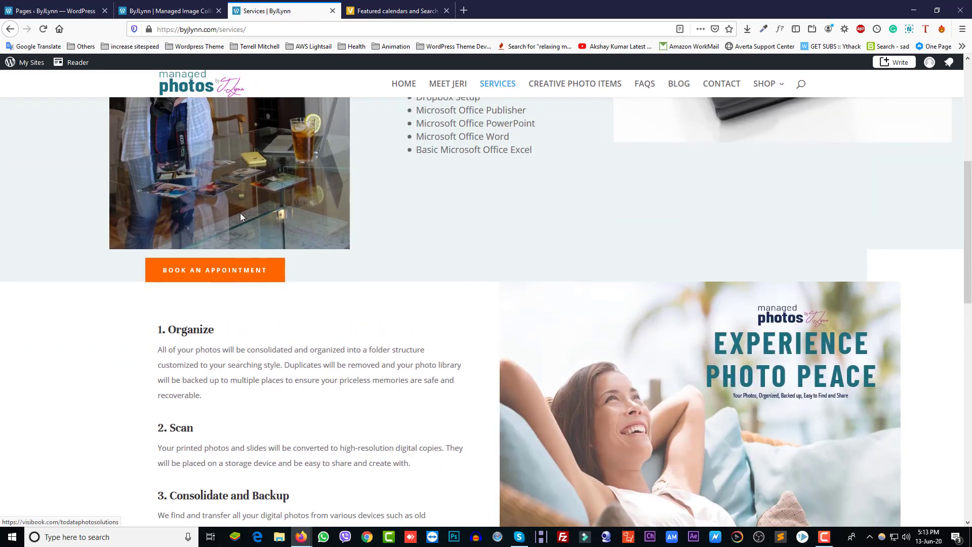
pyautogui.click(169, 11)
pyautogui.click(218, 10)
# Open the Services page's editor in a new tab from the Pages list
pyautogui.click(88, 11)
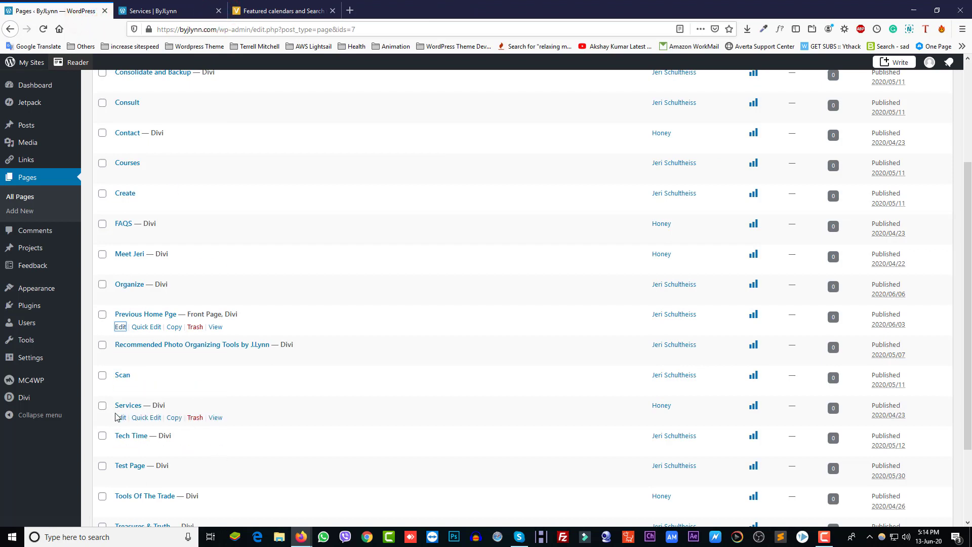
pyautogui.rightClick(121, 418)
pyautogui.click(156, 276)
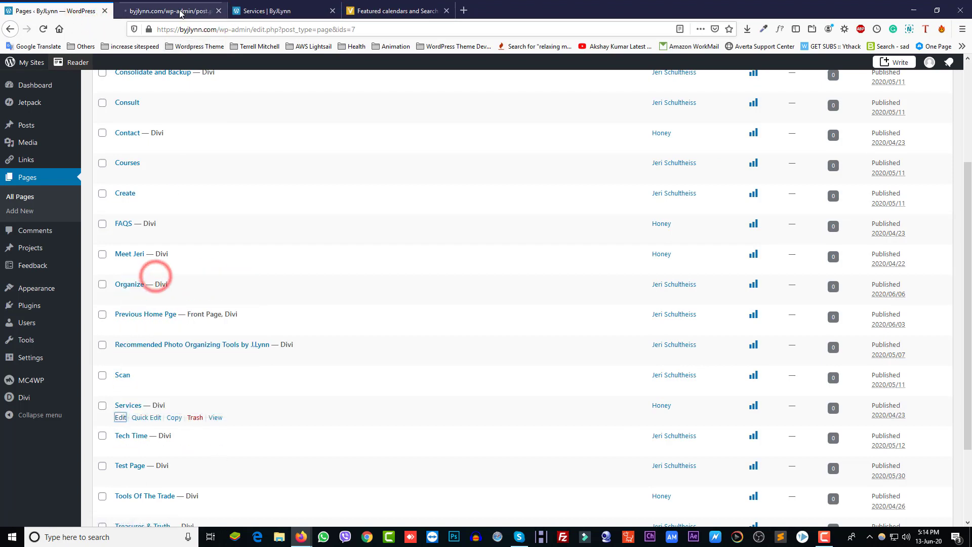
pyautogui.click(179, 10)
# Close the unneeded calendars tab and launch the Divi front-end builder for Services
pyautogui.click(397, 11)
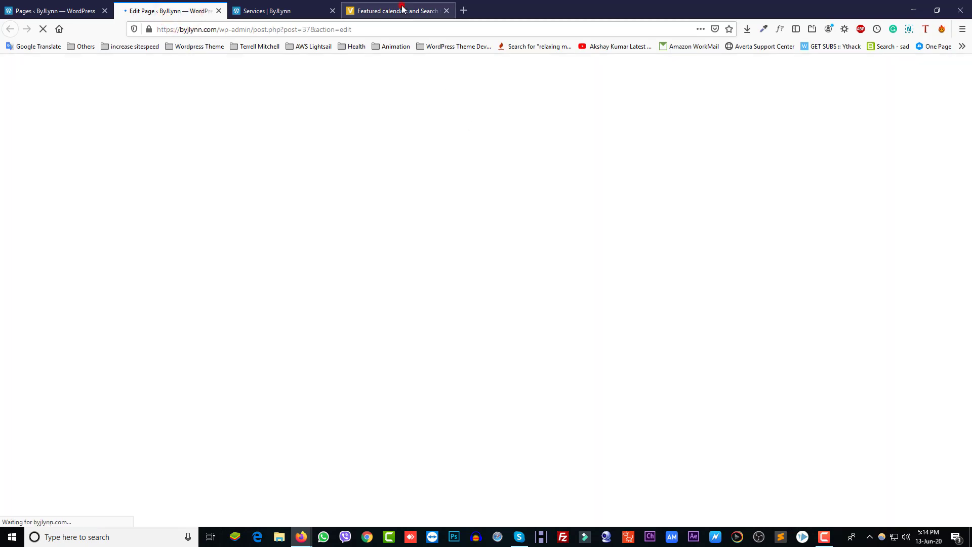
pyautogui.click(446, 11)
pyautogui.click(184, 10)
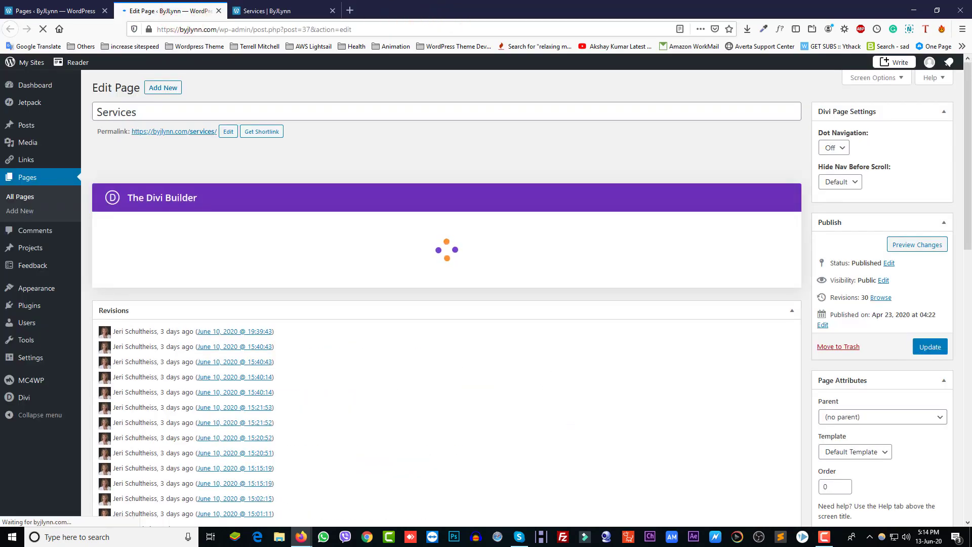
pyautogui.click(260, 164)
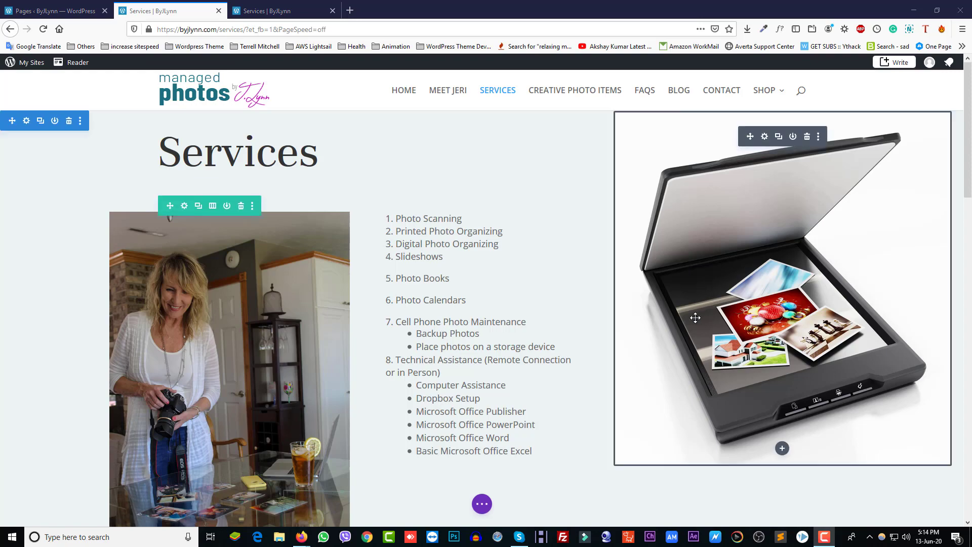
pyautogui.scroll(-6, 608, 296)
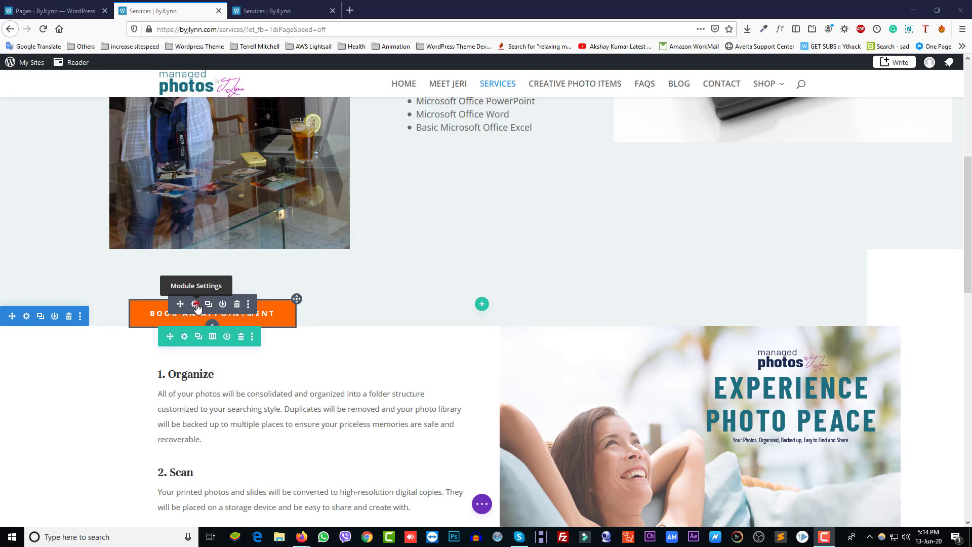
pyautogui.click(195, 305)
pyautogui.click(680, 235)
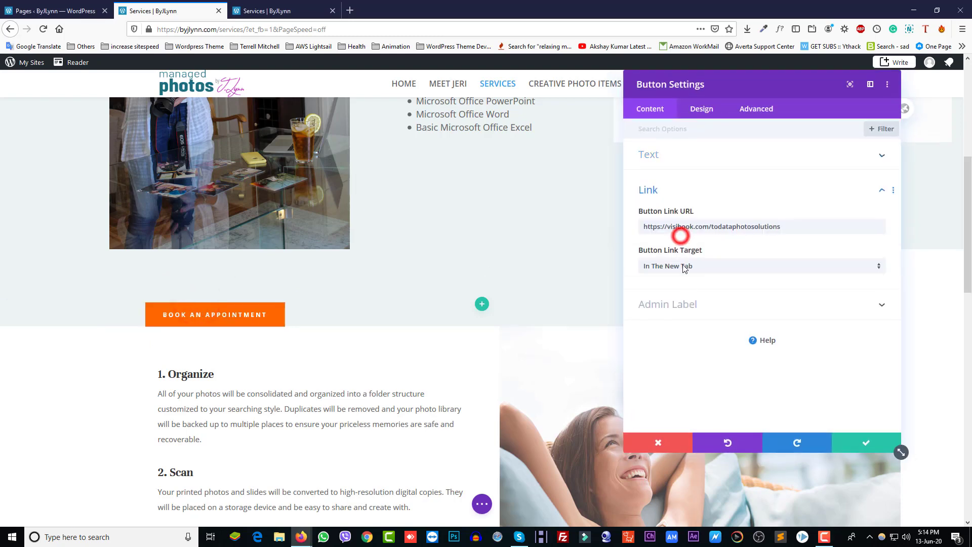
pyautogui.moveTo(798, 226); pyautogui.dragTo(561, 226)
pyautogui.write('https://byjlynn.com/contact/')
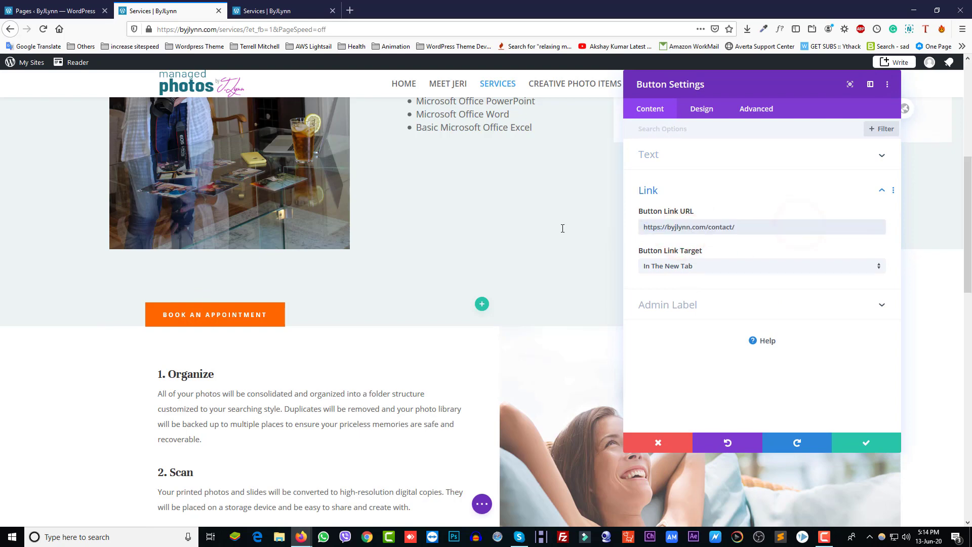
pyautogui.click(865, 447)
# Save the Services page changes in the builder
pyautogui.scroll(-10, 459, 434)
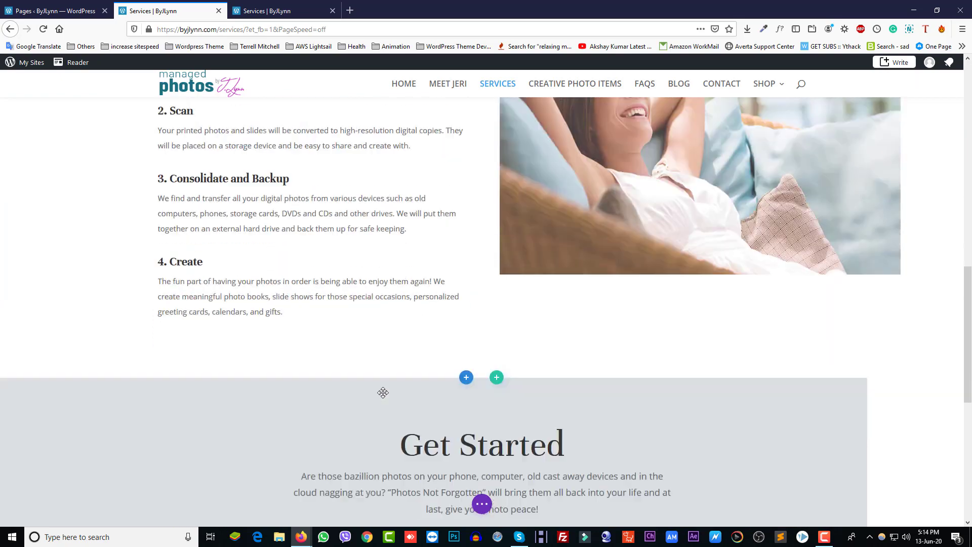
pyautogui.scroll(4, 384, 395)
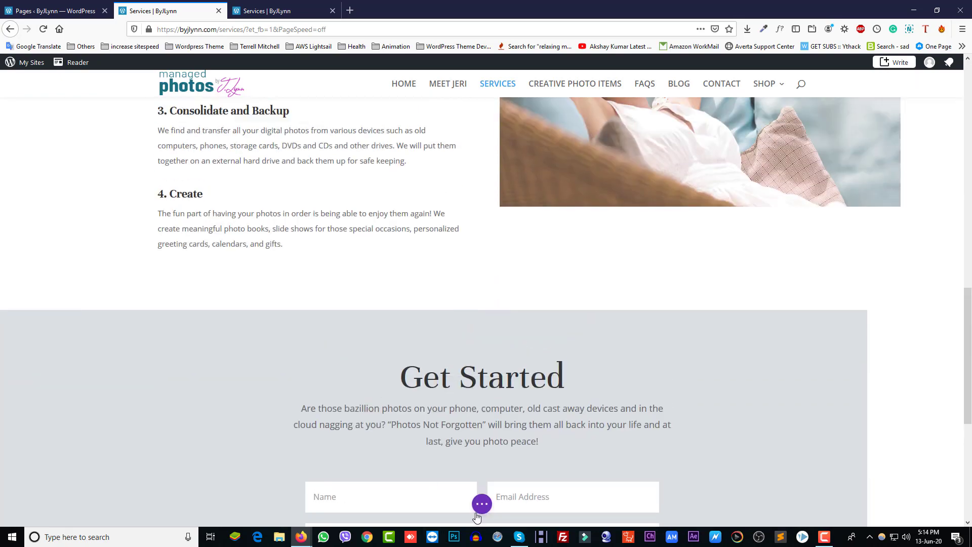
pyautogui.click(482, 504)
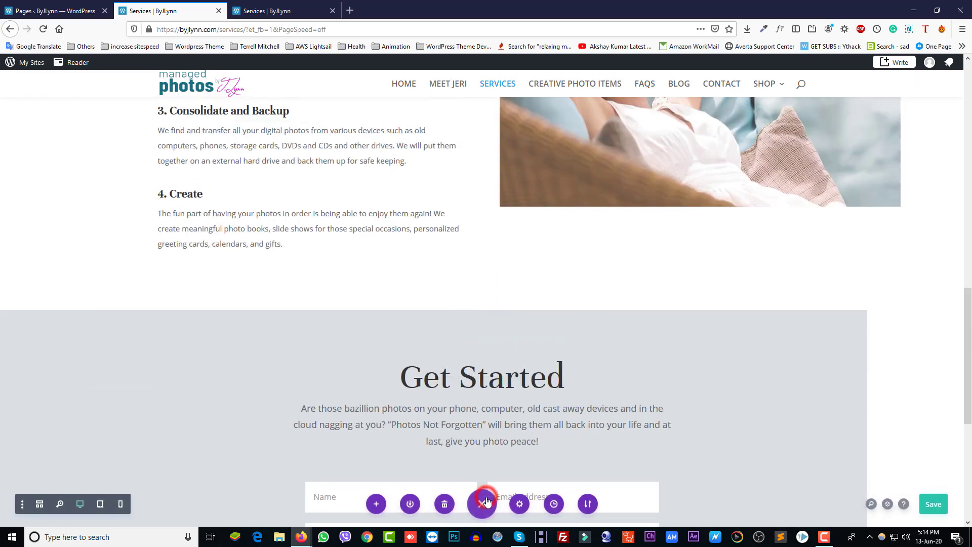
pyautogui.click(931, 503)
pyautogui.scroll(5, 481, 212)
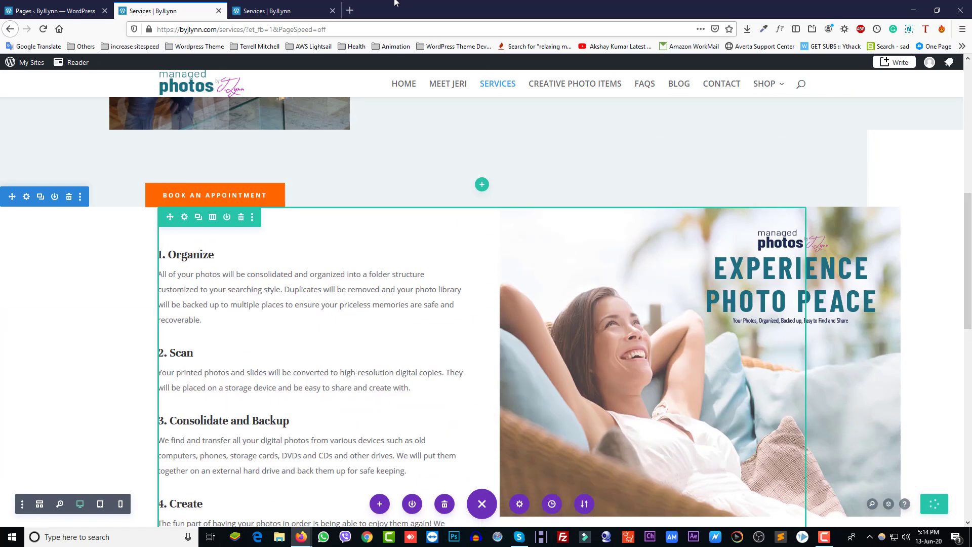
pyautogui.click(277, 11)
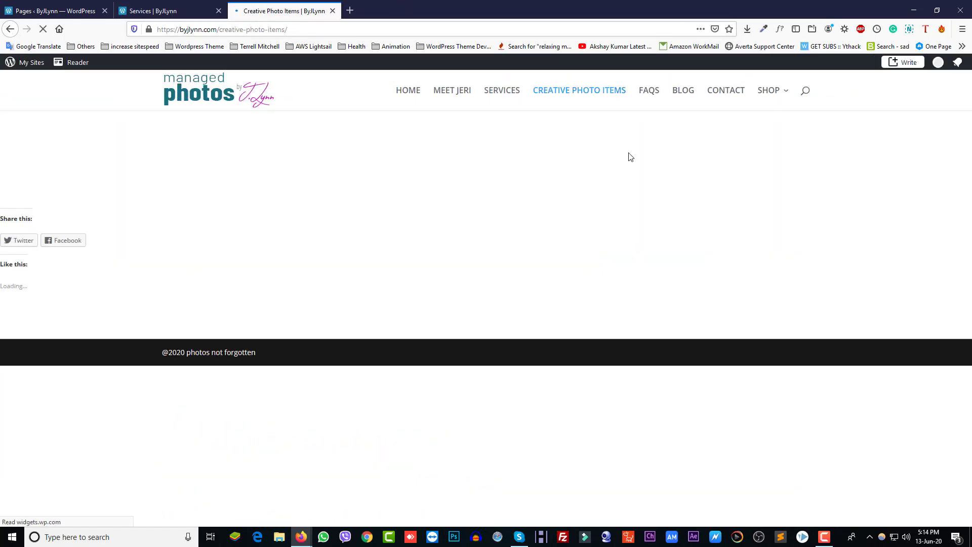
# Review the live FAQS page, then move on to the Blog page from the menu
pyautogui.click(648, 90)
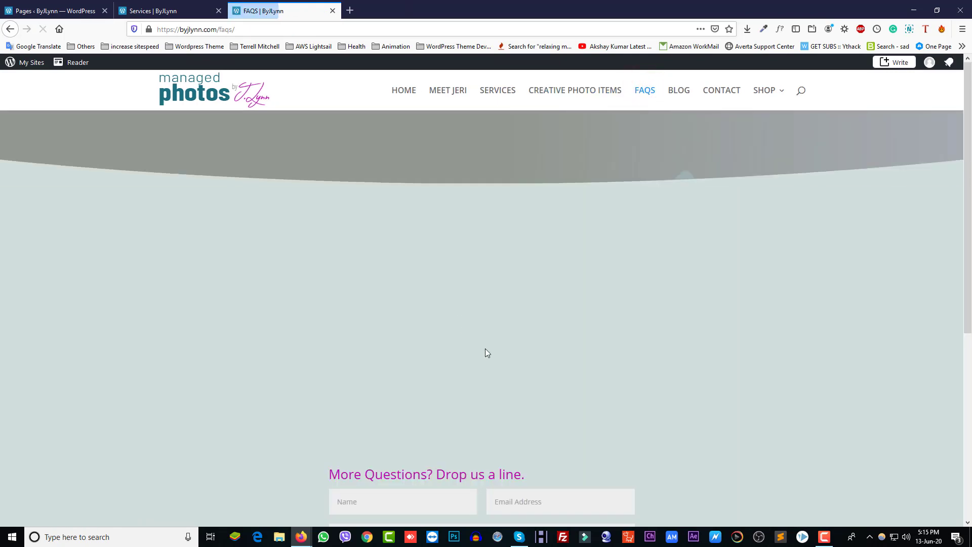
pyautogui.scroll(-5, 485, 349)
pyautogui.scroll(5, 487, 353)
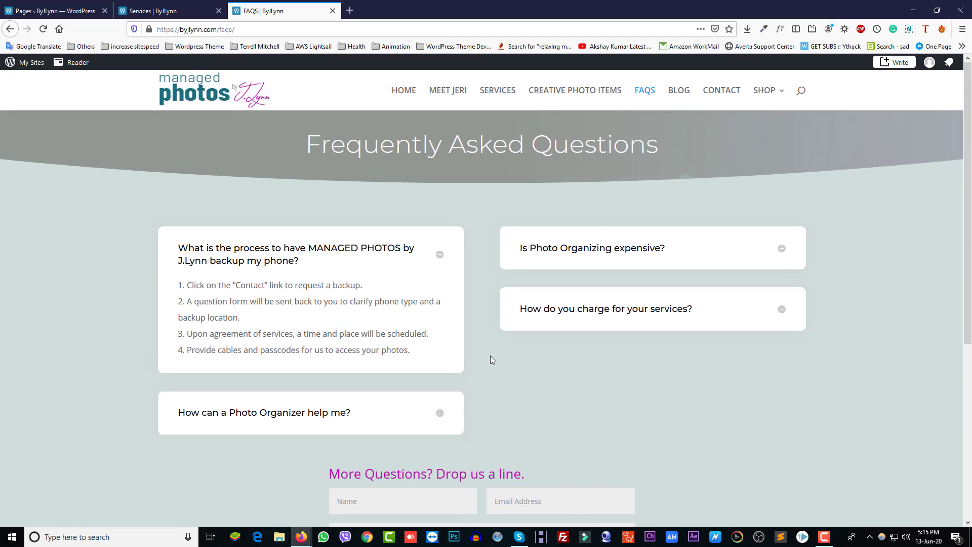
pyautogui.scroll(-5, 490, 355)
pyautogui.scroll(5, 490, 355)
pyautogui.click(676, 91)
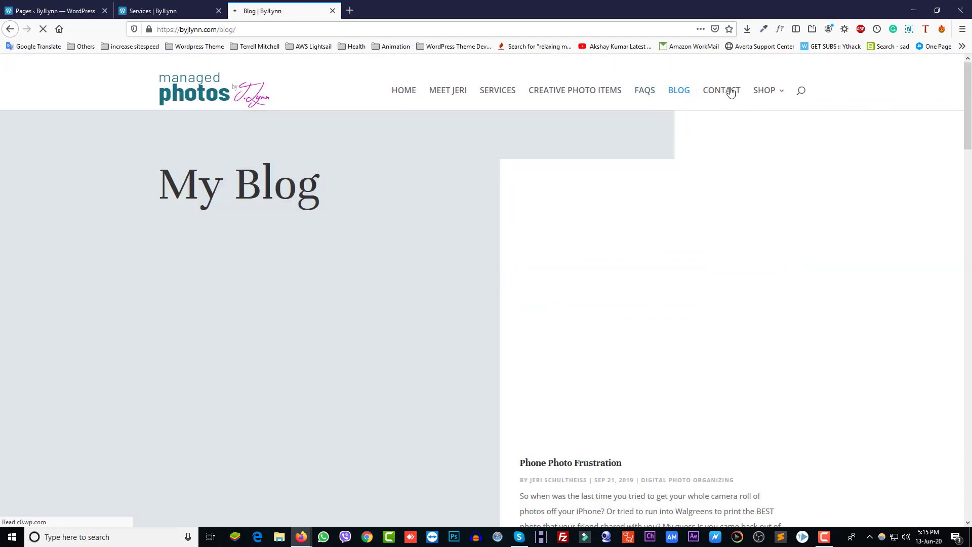